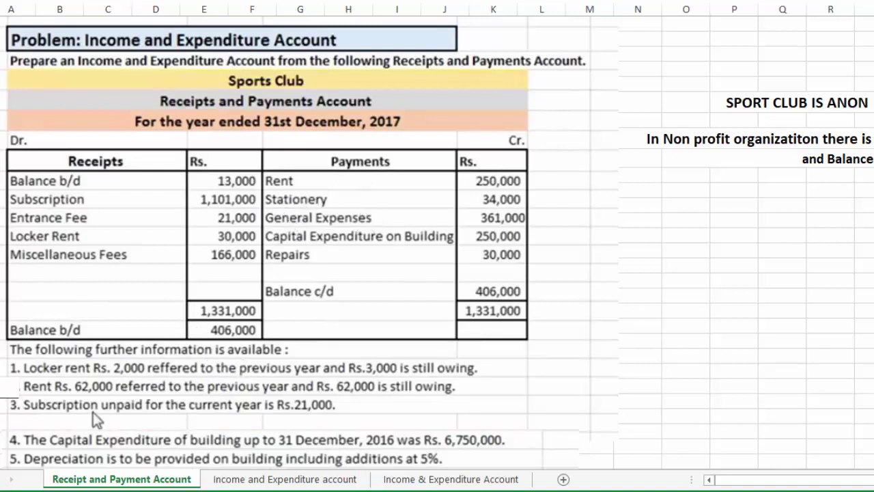
left_click(734, 370)
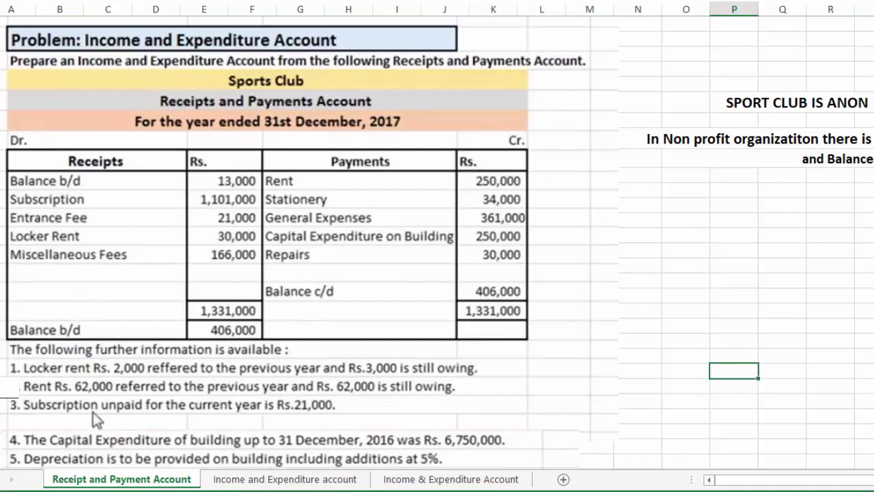
scroll(576, 348, "down", 2)
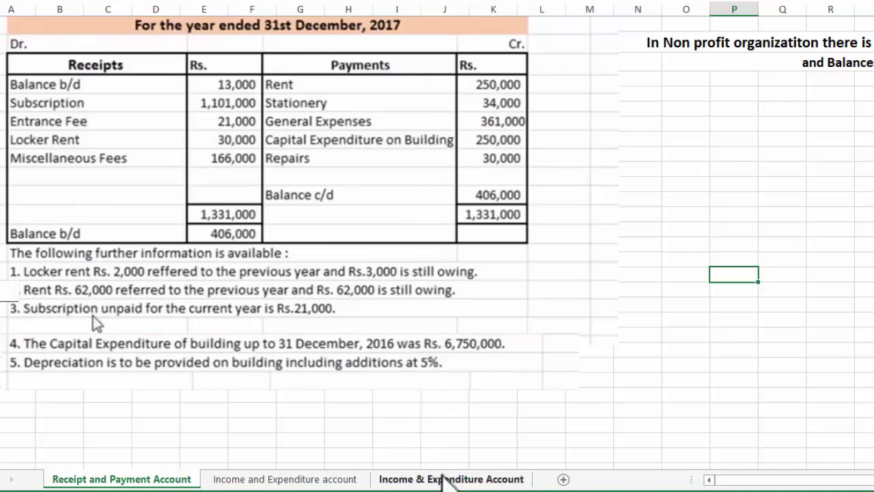
On the Income & Expenditure Account sheet, enter the headings Expenditure, Amount and Amount in cells B4 to D4.
left_click(444, 480)
left_click(56, 69)
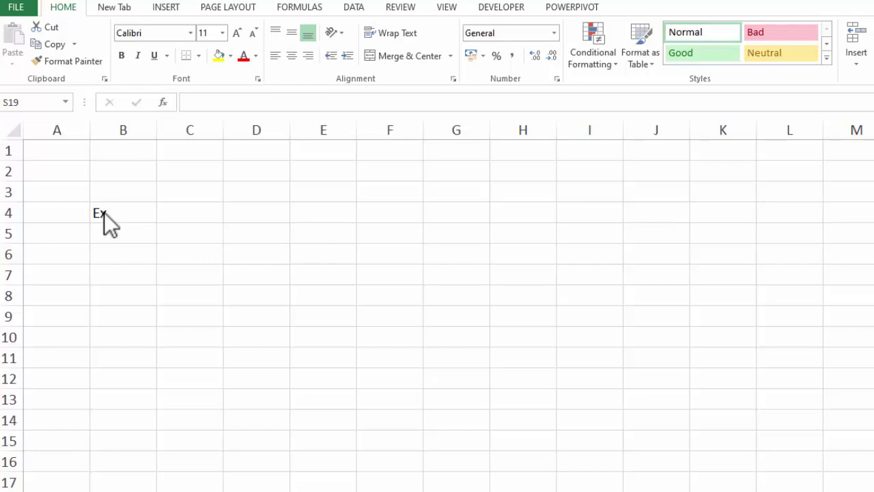
left_click(126, 211)
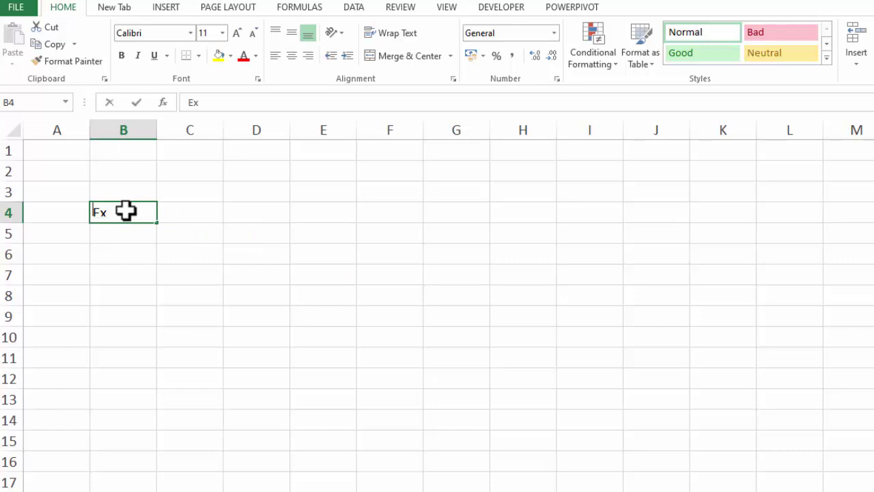
type("penditure")
key("Tab")
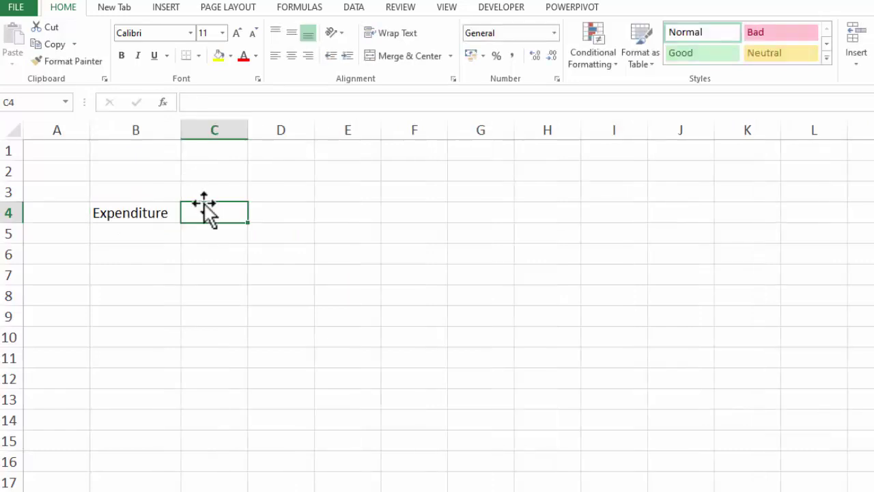
type("Amount")
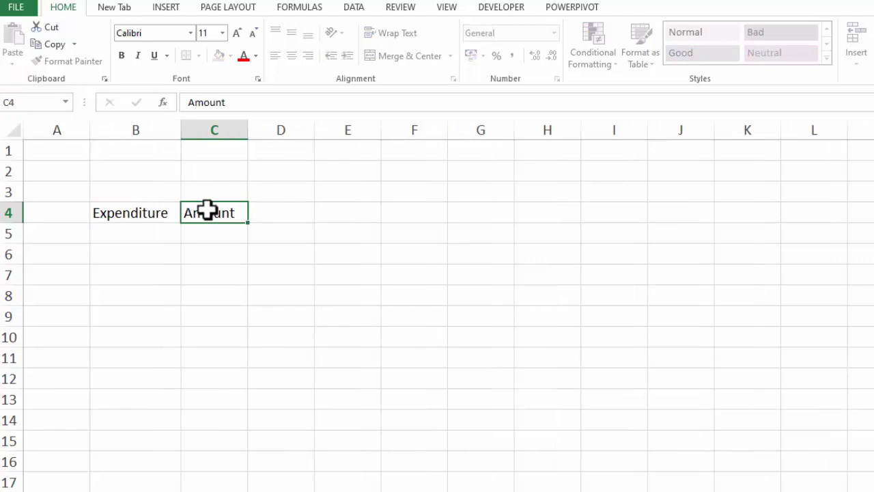
key("Tab")
type("Am")
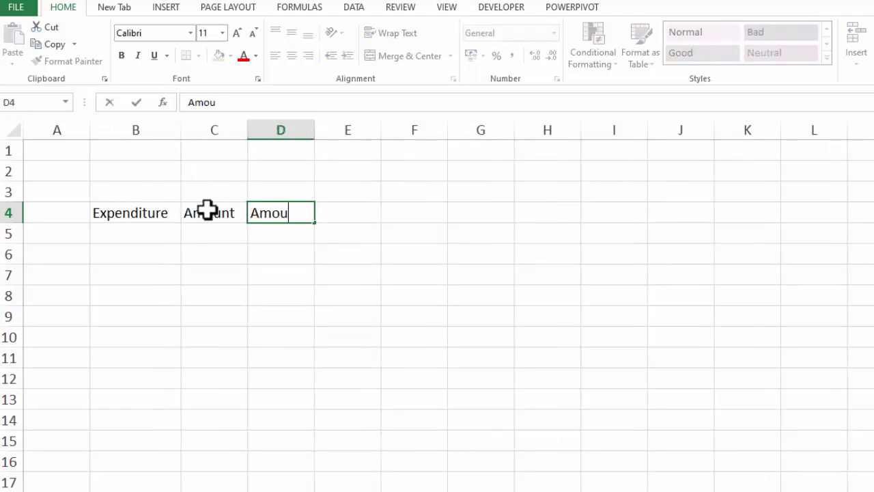
type("ount")
key("Tab")
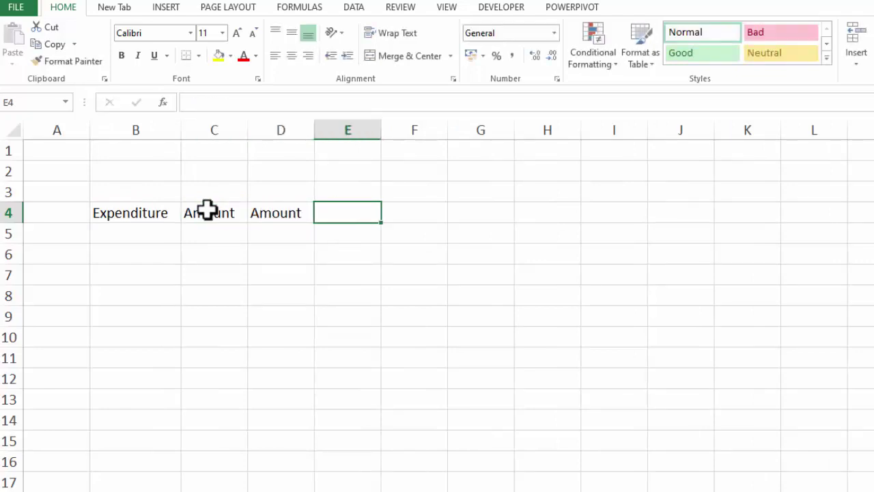
Enter the headings Income, Amount and Amount in cells E4 to G4.
type("Income")
key("Tab")
type("Amount")
key("Tab")
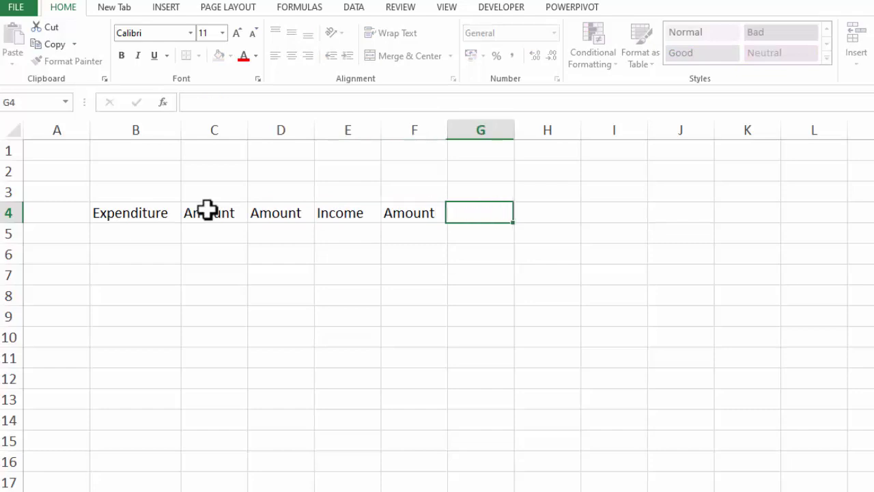
type("Amo")
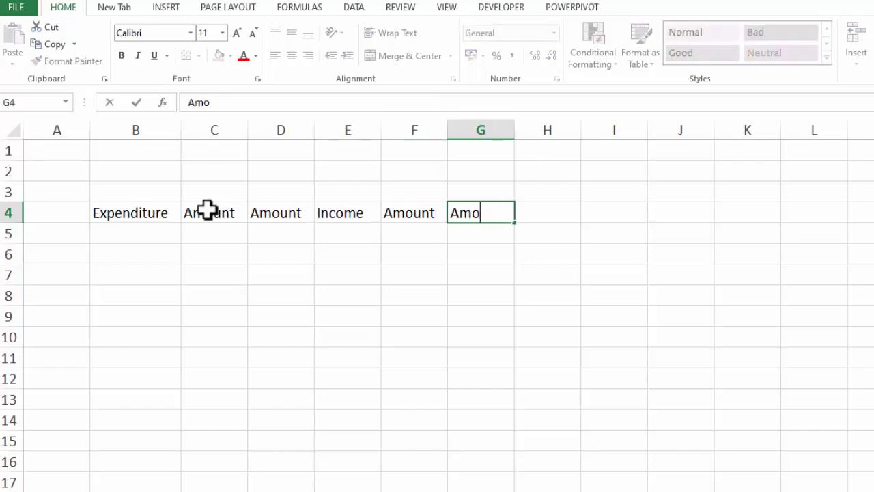
type("unt")
key("Tab")
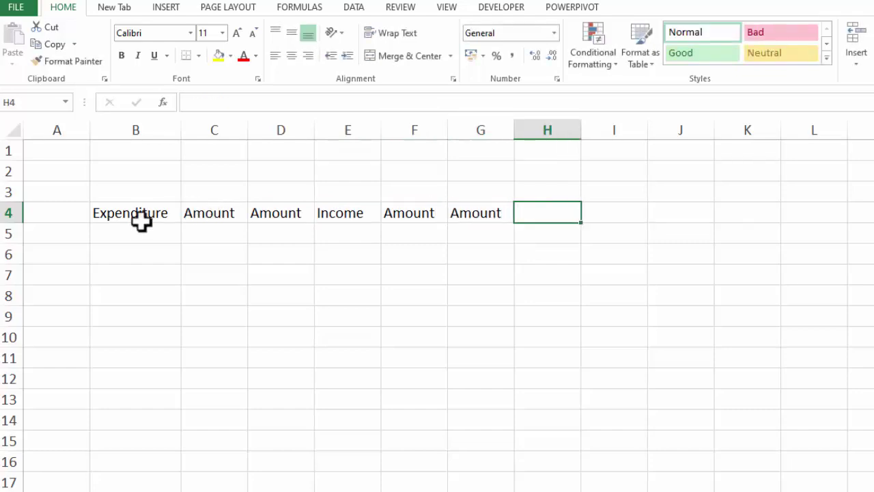
Apply all borders plus a thick outer box border to columns B to G, from row 4 down past row 17.
left_click_drag(136, 213, 481, 491)
left_click(198, 56)
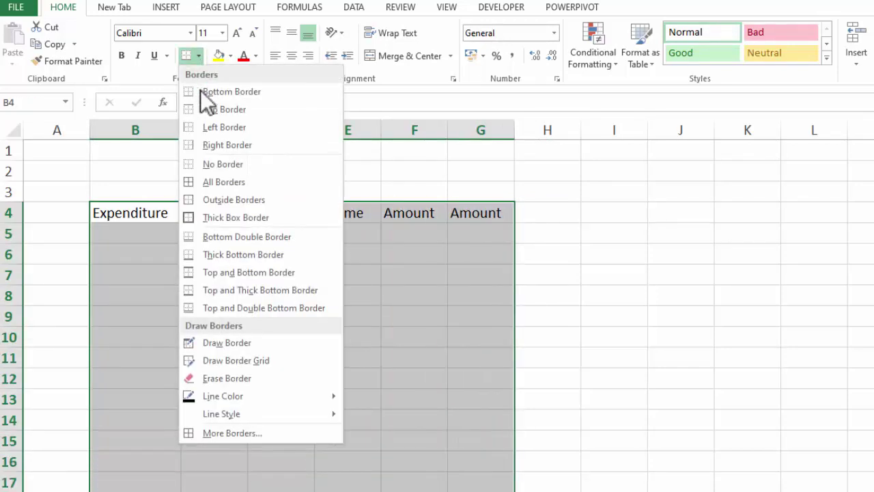
left_click(198, 185)
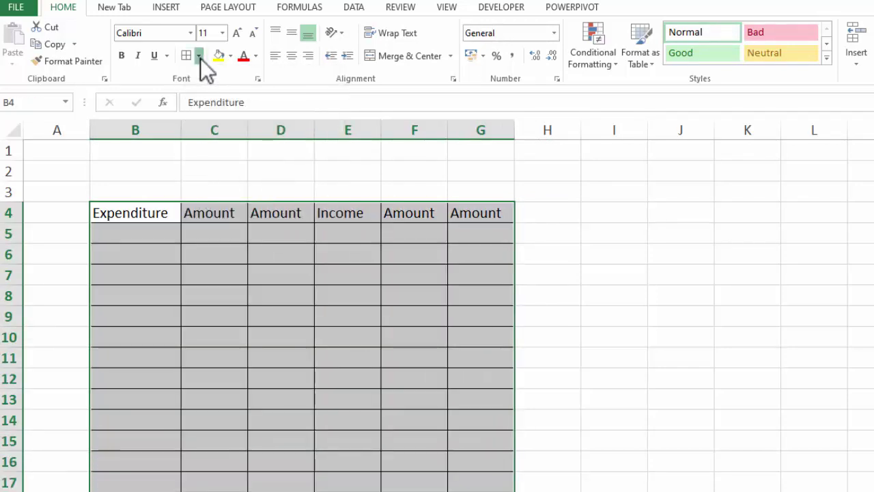
left_click(198, 56)
left_click(206, 218)
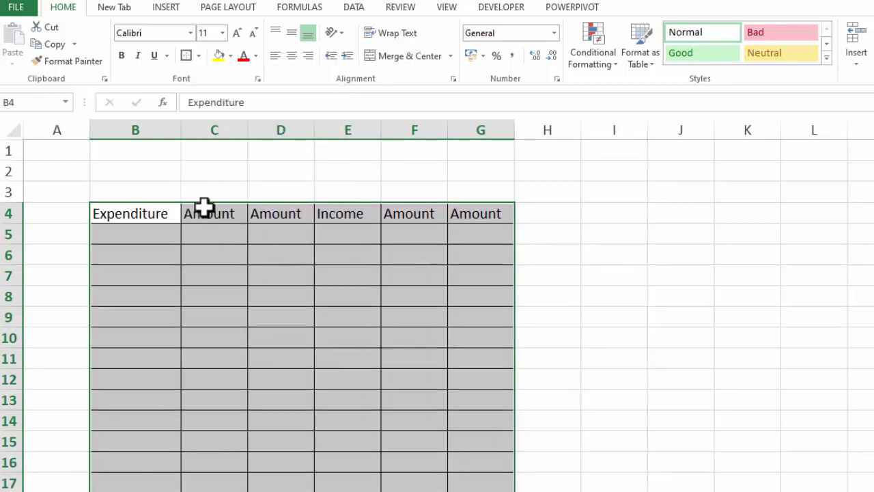
Make row 4 about twice as tall, and format headings B4:G4 as bold and centred both horizontally and vertically.
left_click_drag(8, 223, 8, 243)
left_click_drag(143, 231, 481, 236)
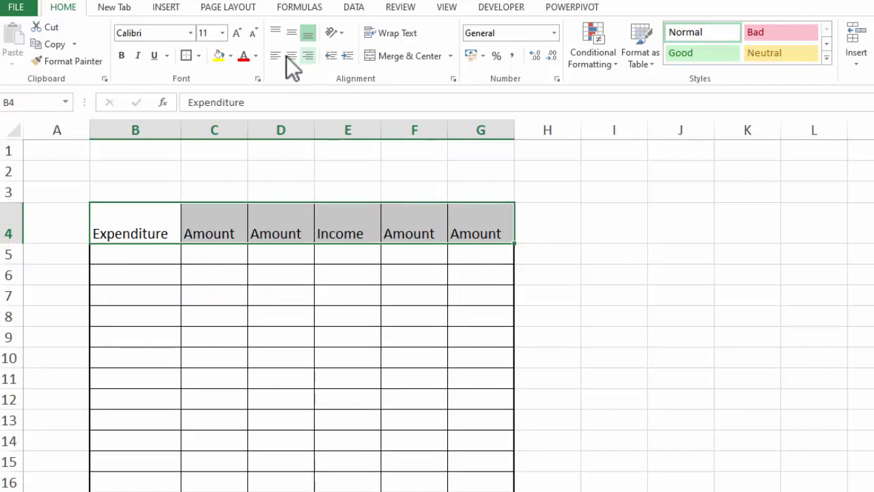
left_click(292, 56)
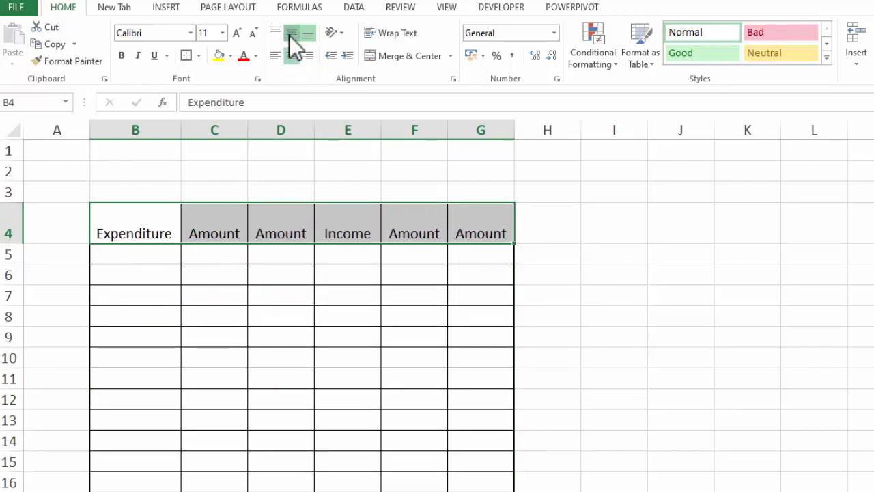
left_click(288, 35)
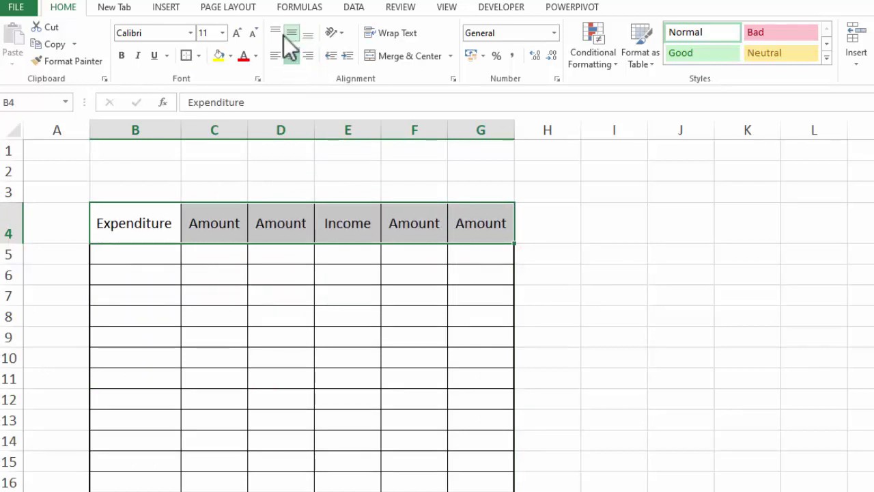
left_click(123, 55)
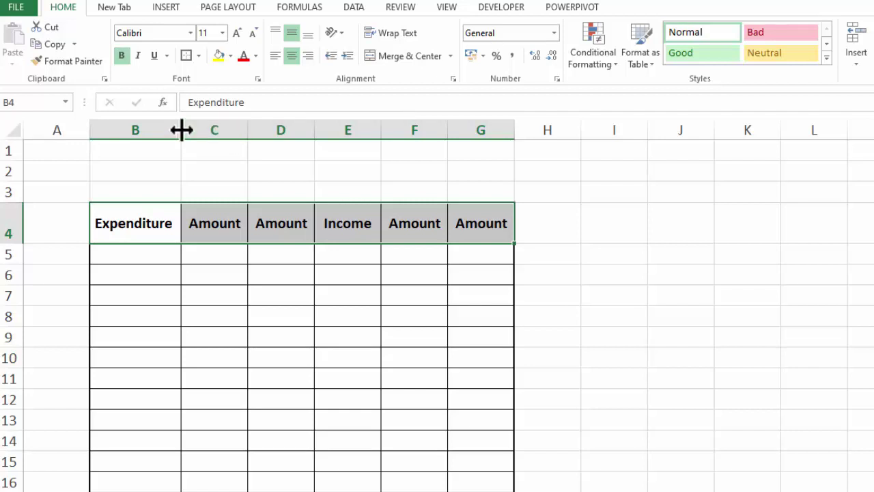
Widen the Expenditure column B and the Income column E to roughly equal widths.
left_click_drag(182, 130, 198, 131)
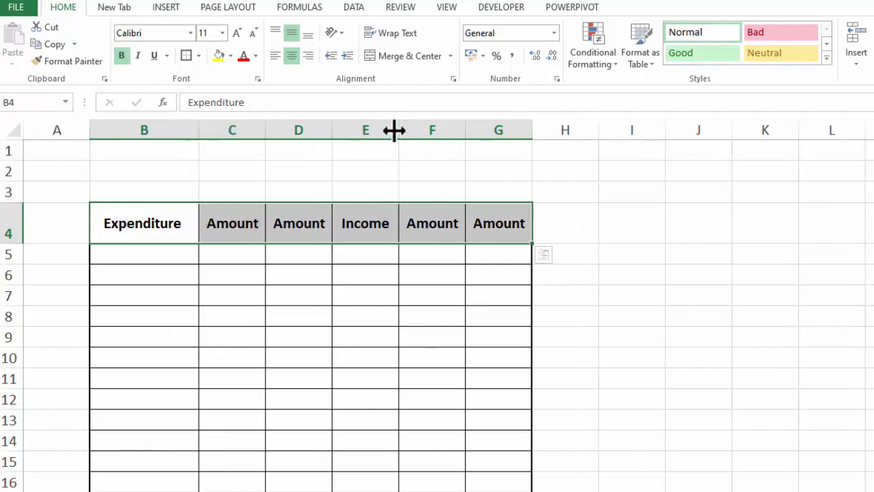
left_click_drag(398, 130, 489, 127)
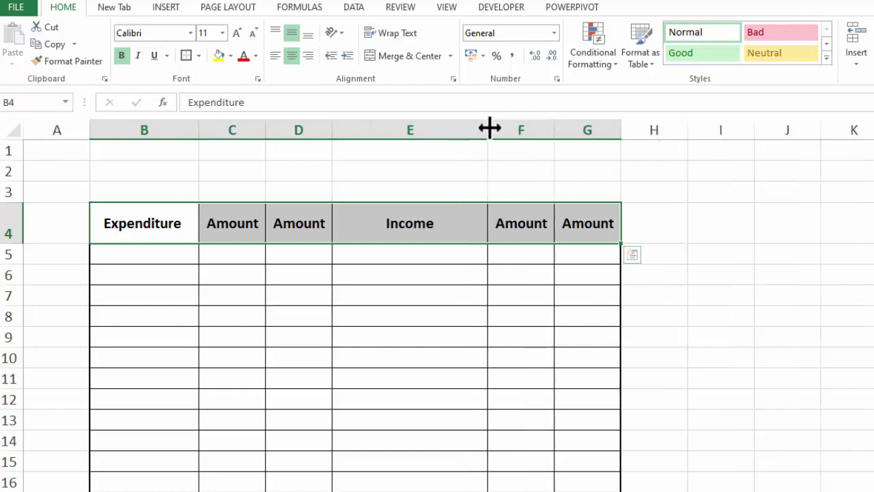
left_click_drag(201, 129, 268, 131)
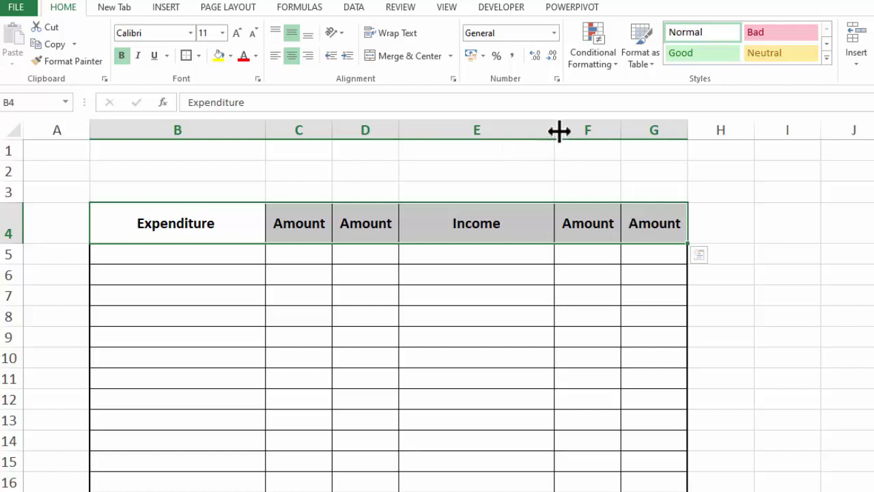
left_click_drag(560, 130, 572, 130)
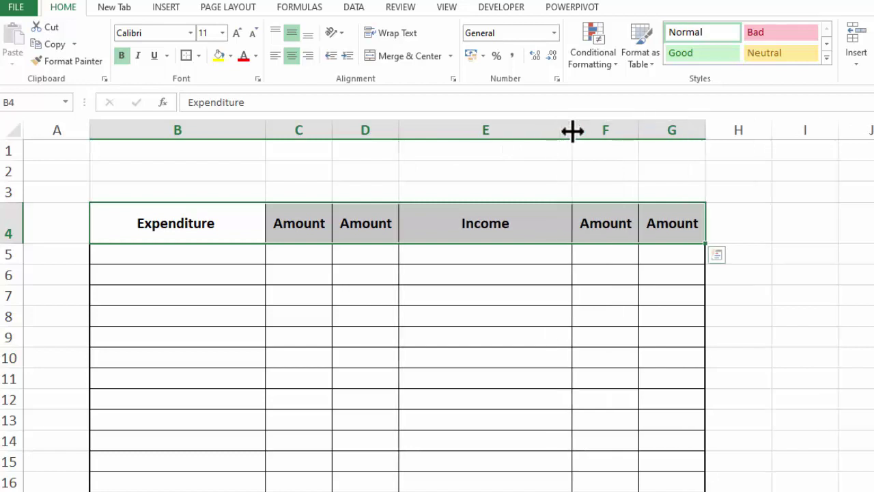
Enter the income items Subscription in E5, Entrance Fee in E8 and Locker Rent in E12.
left_click(190, 256)
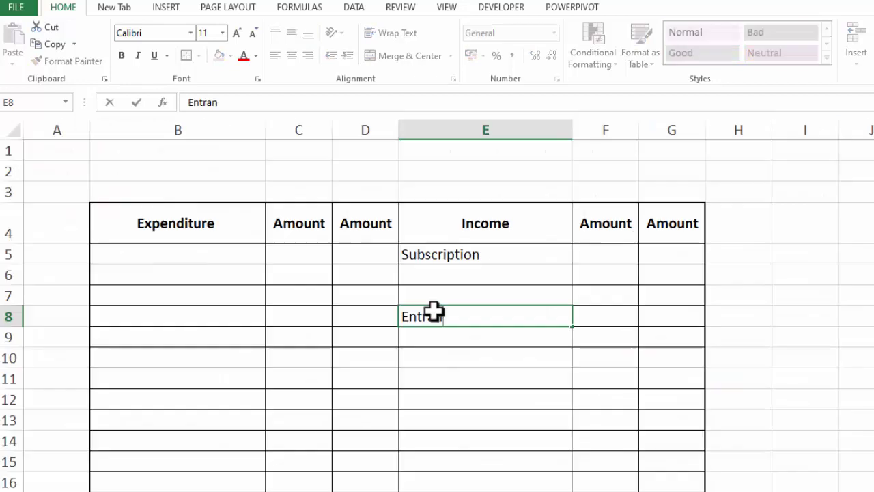
type("ce")
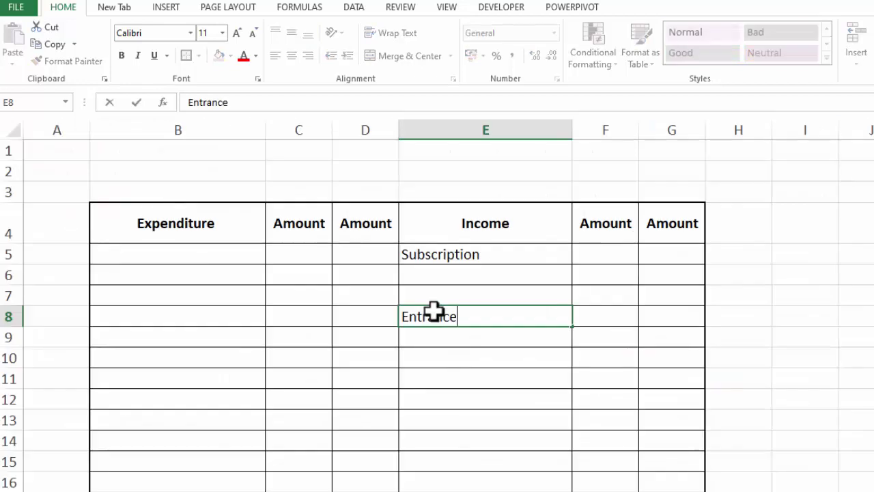
type("F")
type(" Rent")
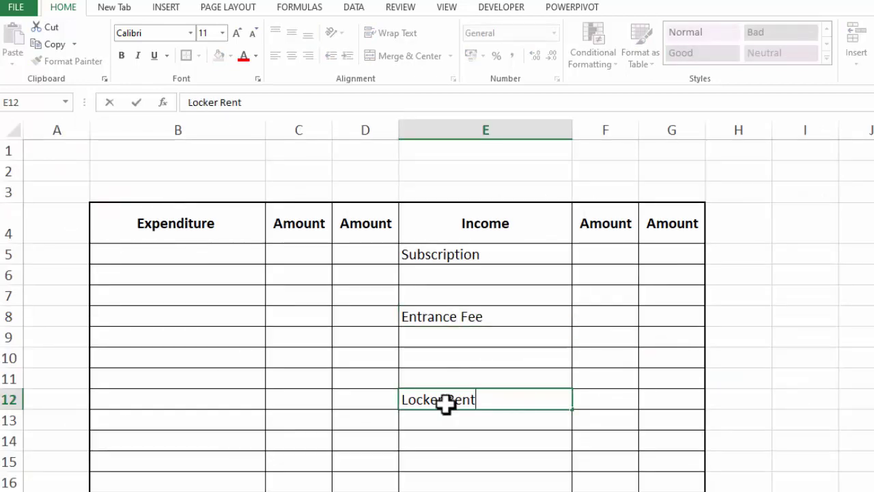
key("Tab")
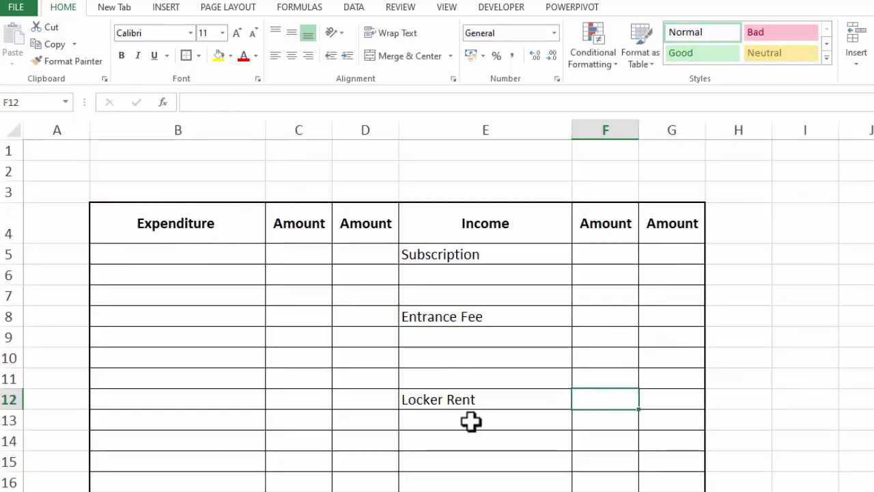
Move the Locker Rent entry from E12 to E10.
left_click(437, 400)
key("ctrl+c")
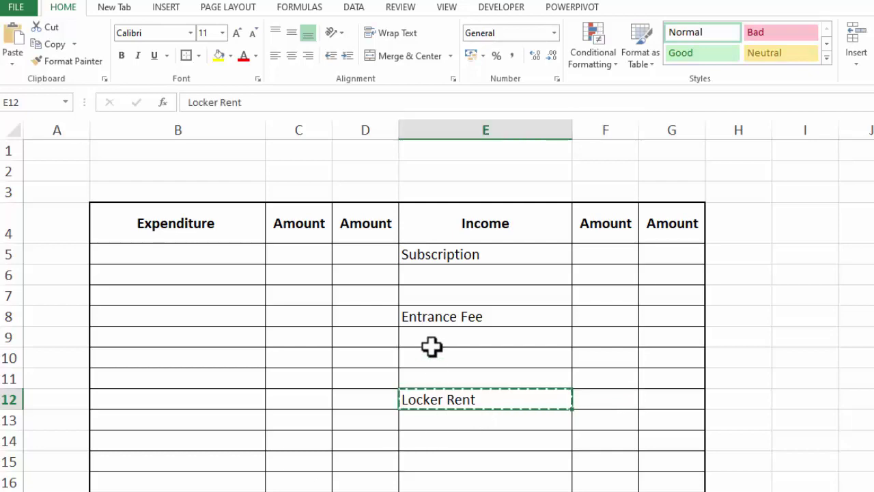
left_click(432, 346)
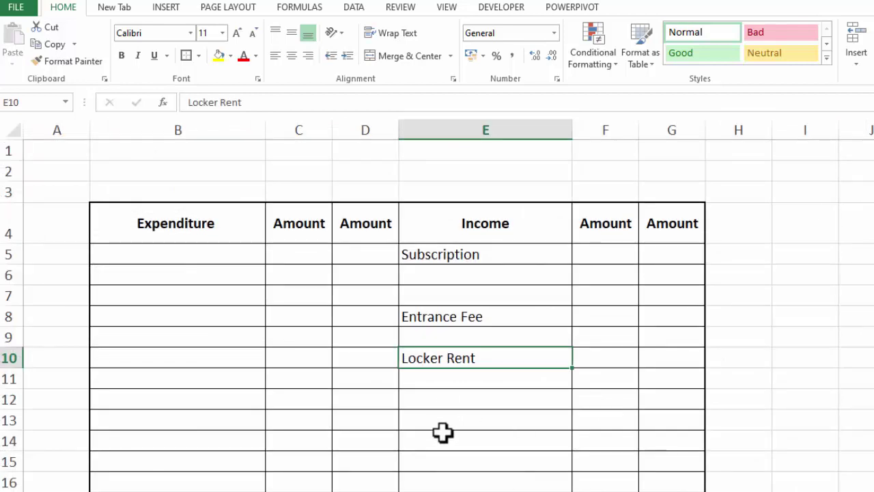
Enter the income item Miscellaneouce Fee in E14.
left_click(443, 431)
type("Miscellane")
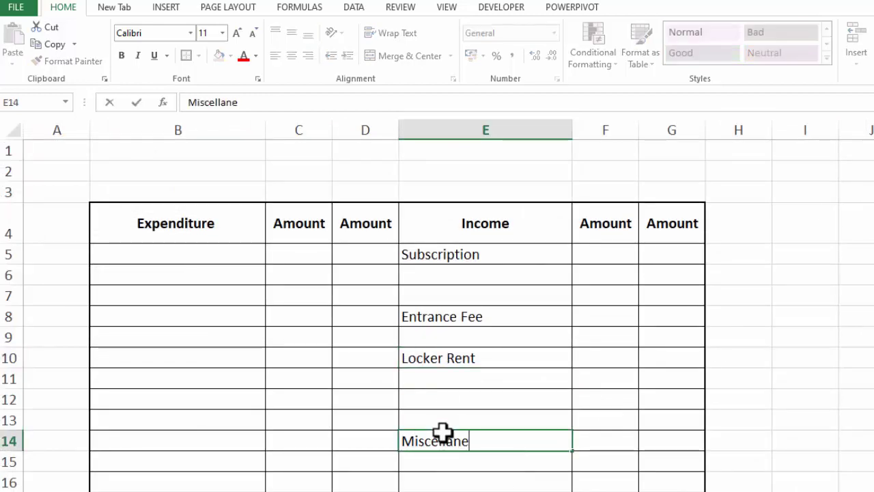
type("ouce Fee")
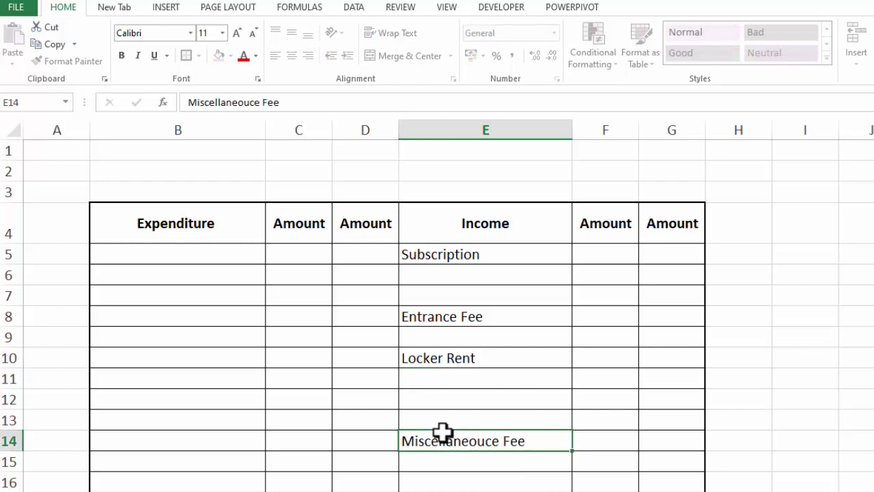
key("Tab")
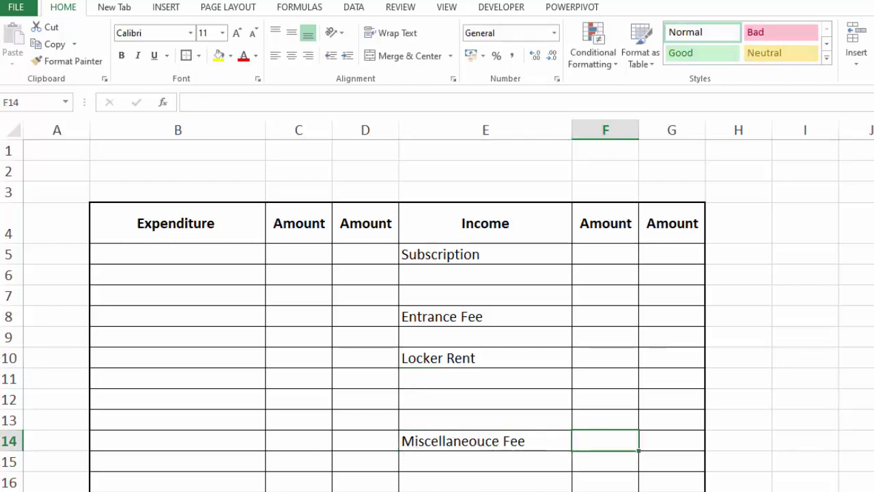
Enter the expenditure items Rent in B5, Stationary in B7 and General Expense in B9.
left_click(182, 258)
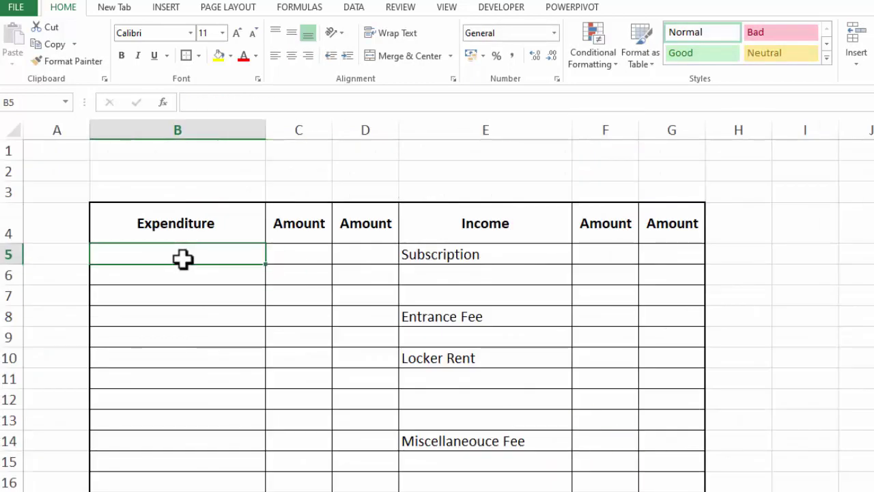
type("Re")
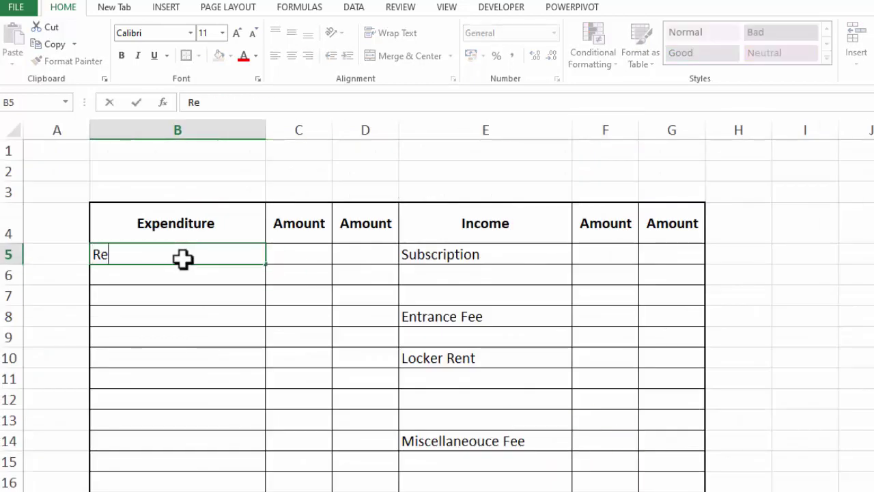
type("nt")
key("Return")
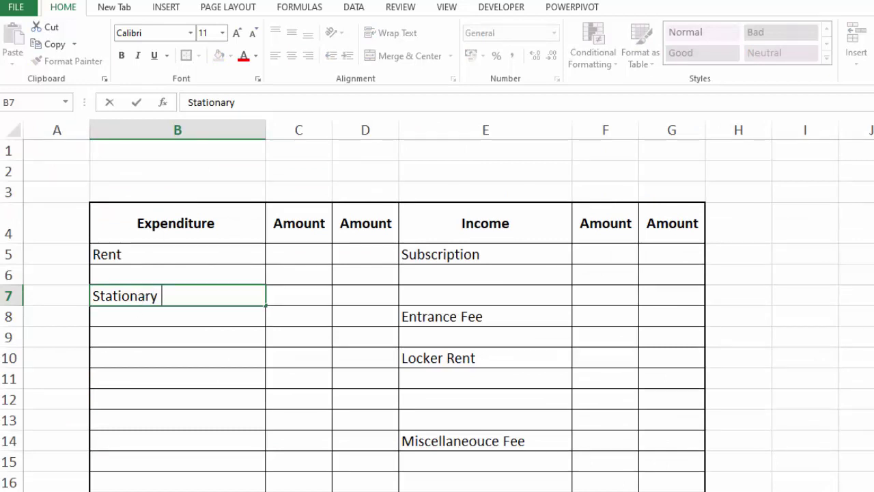
left_click(146, 333)
type("General Expense")
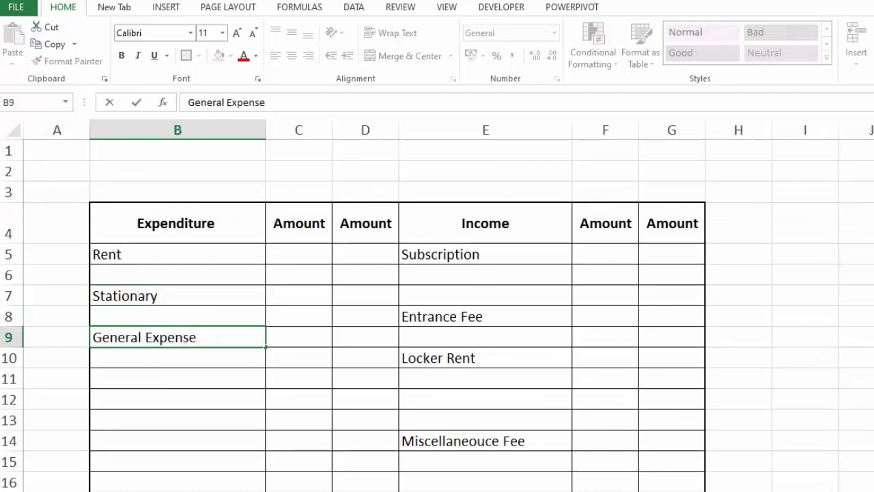
Enter the expenditure items Repairs in B11 and Depreciation in B13.
left_click(150, 378)
type("Repair ")
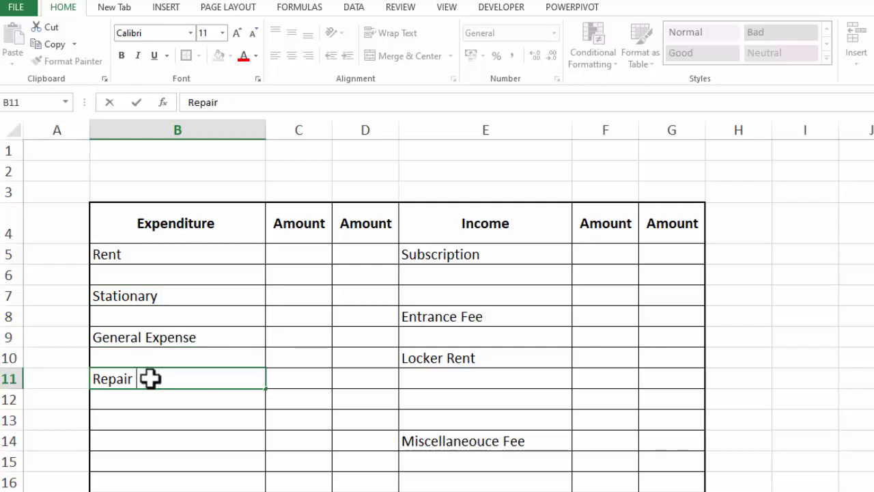
type("s")
left_click(135, 420)
type("Depreciation")
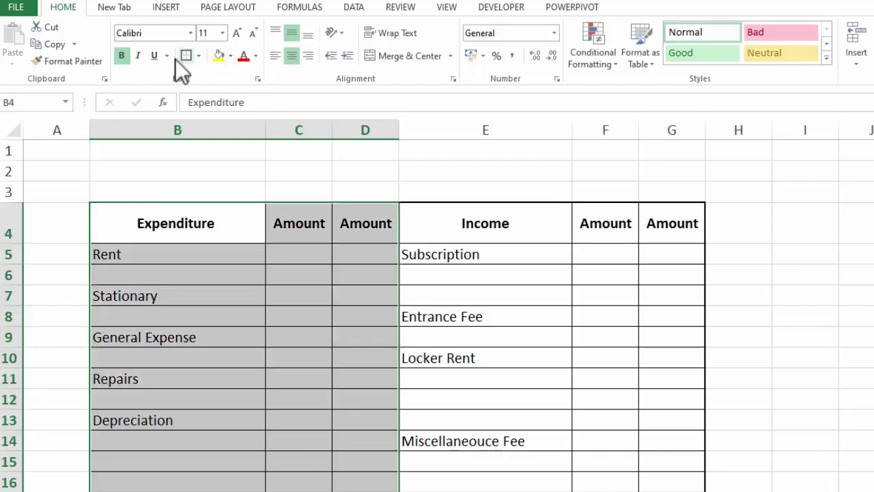
Outline the Expenditure block (columns B to D) and the Income block (columns E to G) with a thick outside border.
left_click_drag(464, 220, 672, 491)
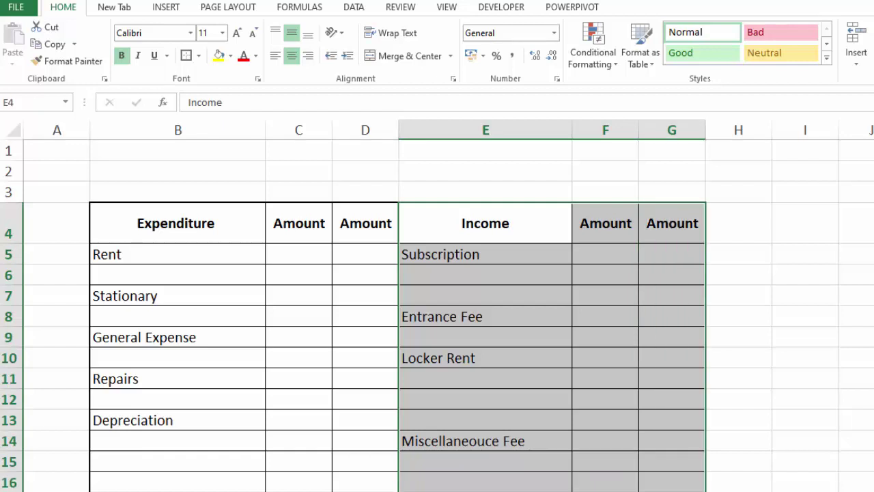
left_click(869, 336)
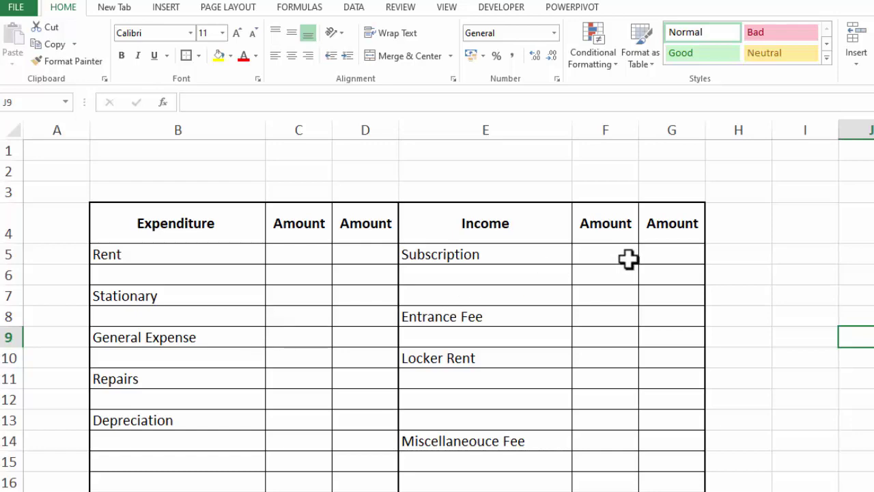
Look up the subscription receipts in the Receipts and Payments Account and enter 1101000 in F5.
key("ctrl+Page_Up")
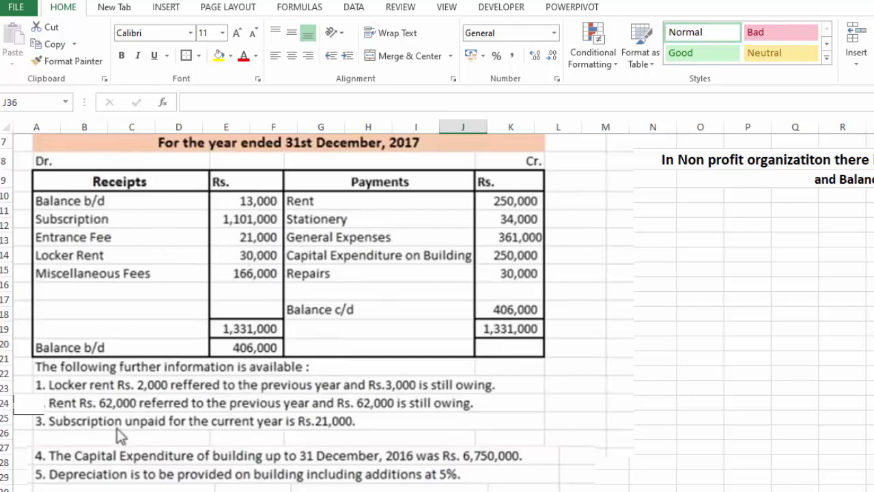
key("ctrl+Page_Down")
left_click(599, 251)
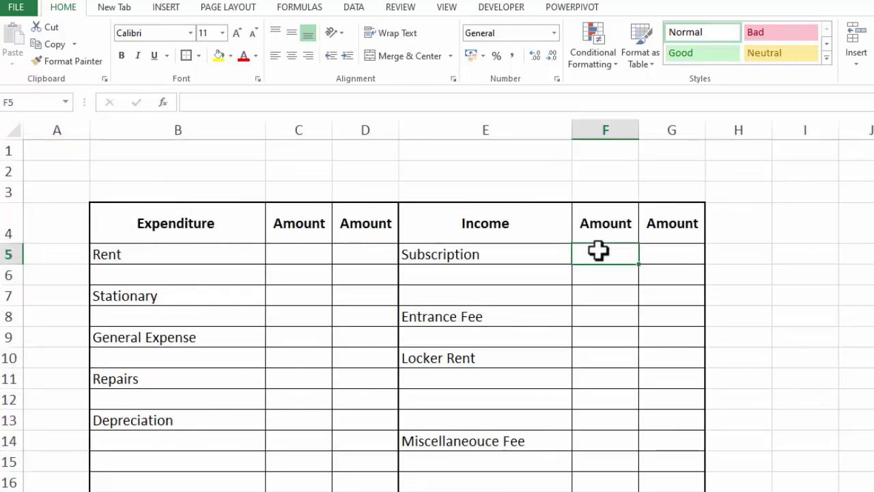
type("11")
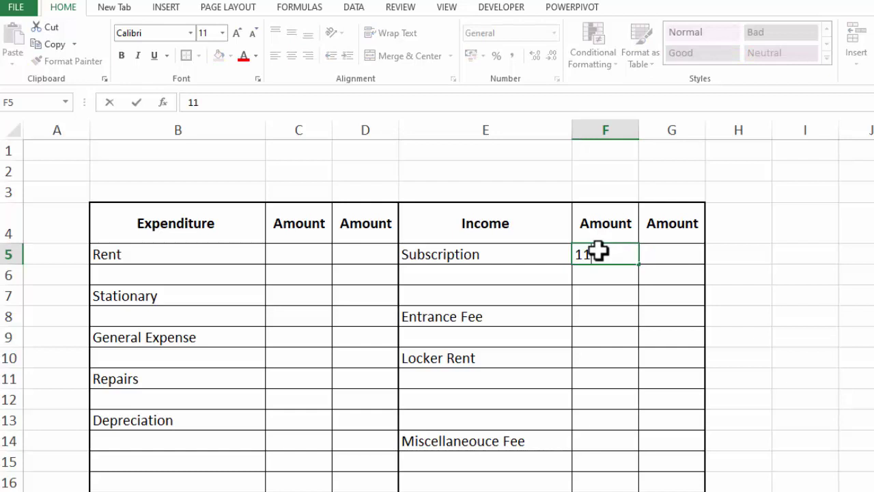
type("0100")
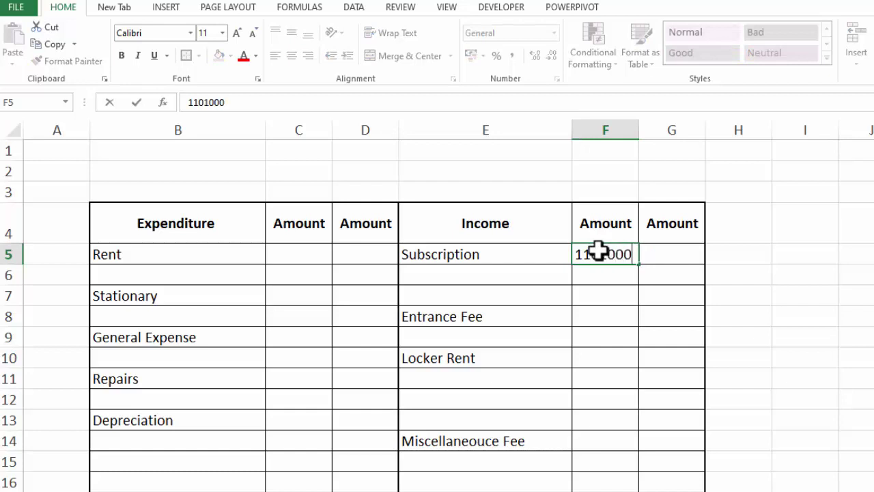
type("0")
key("Return")
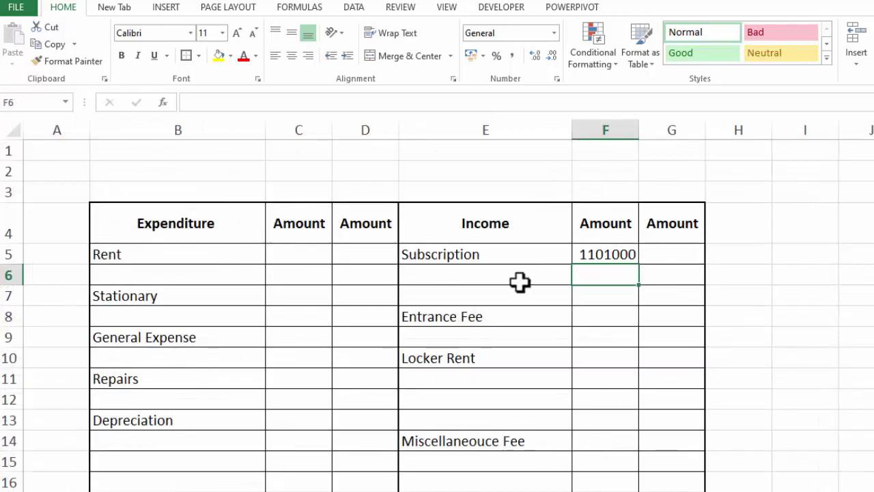
Add the adjustment line Add Accrued in E6 with the amount 21000 in F6.
left_click(504, 277)
type("Add Acc")
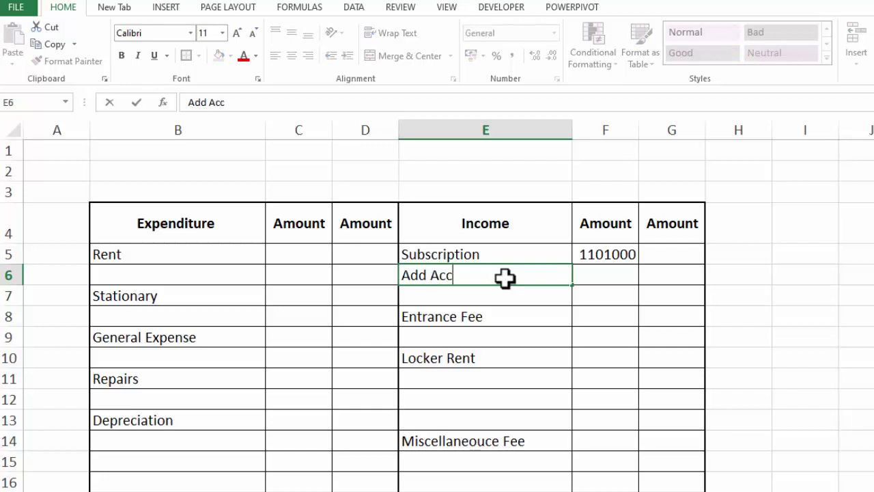
type("rued")
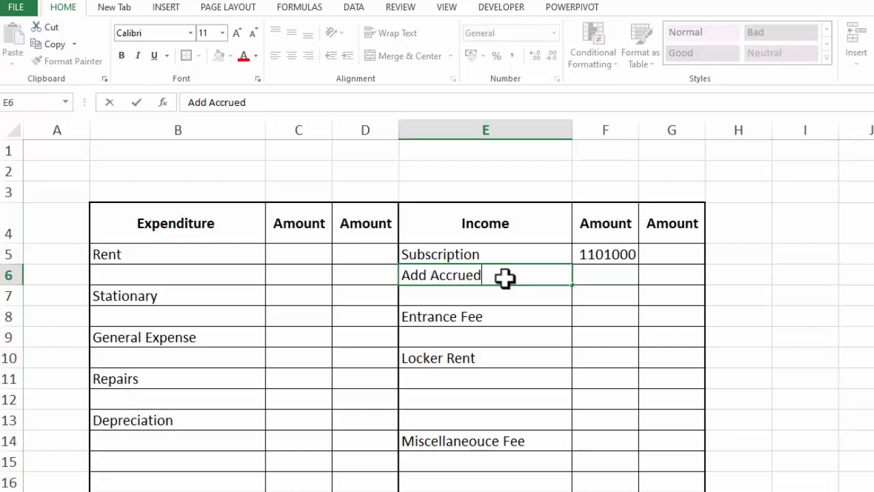
key("Tab")
type("21")
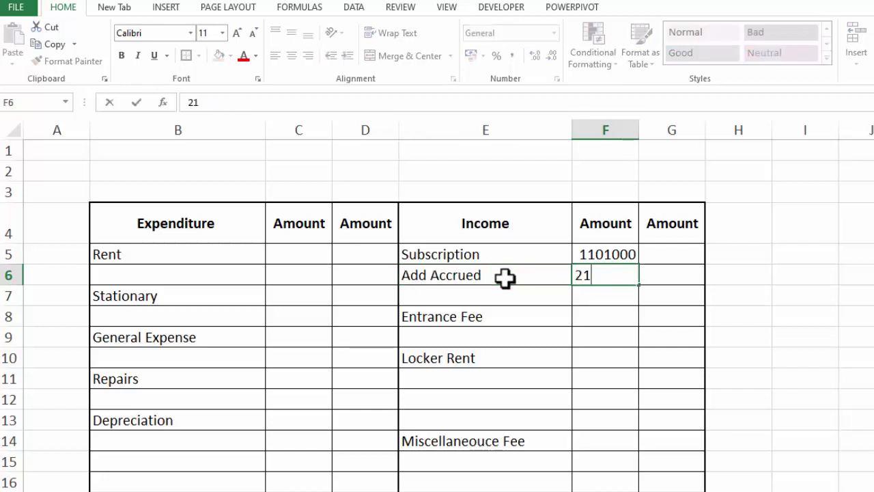
type("000")
key("Tab")
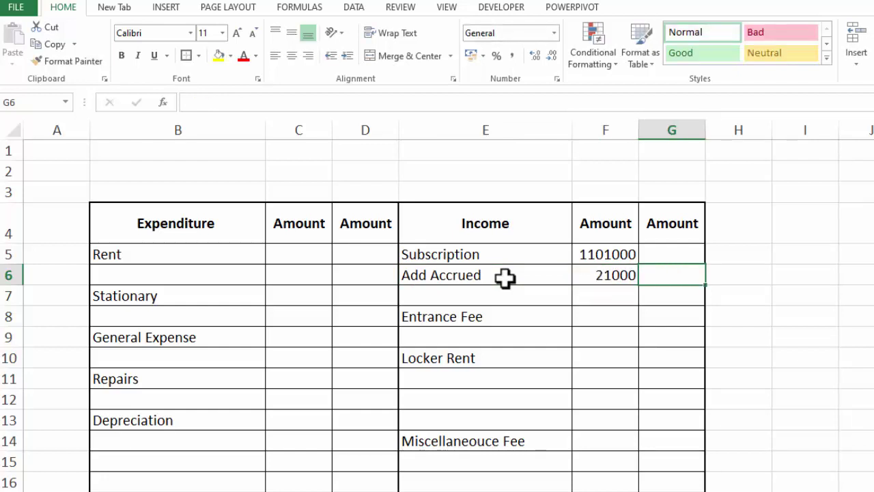
Total the subscription income in G6 with the formula =F5+F6.
type("=")
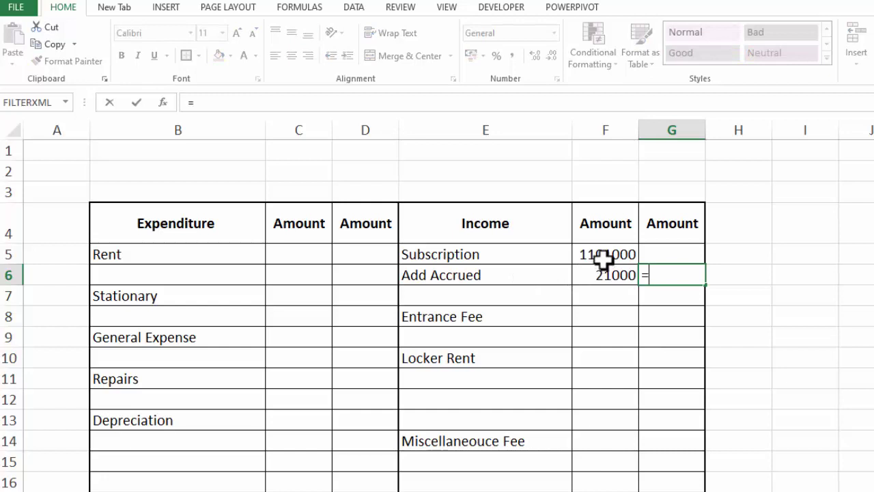
left_click(603, 259)
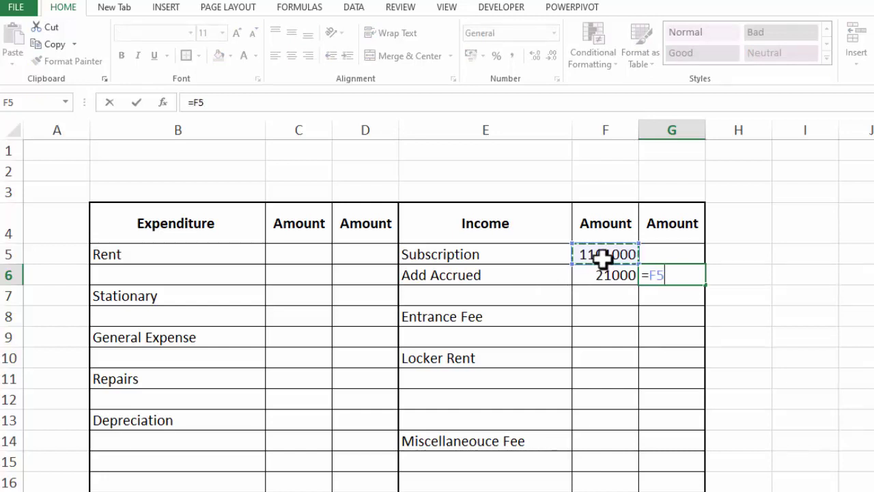
type("+")
left_click(605, 271)
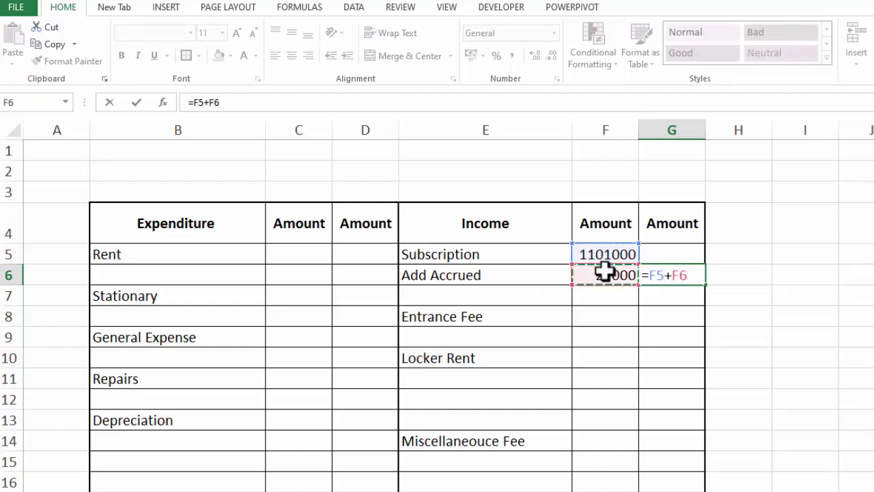
key("Return")
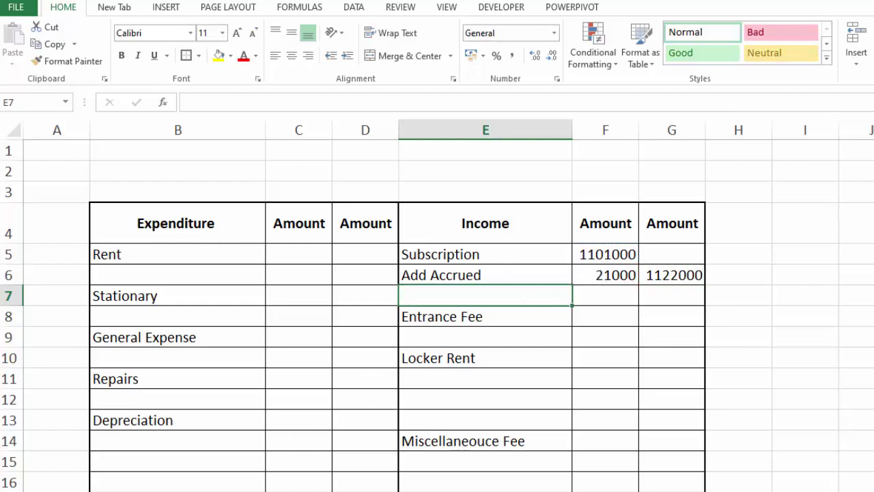
Check the Receipts and Payments Account for the entrance fee and enter 21000 in G8.
left_click(113, 490)
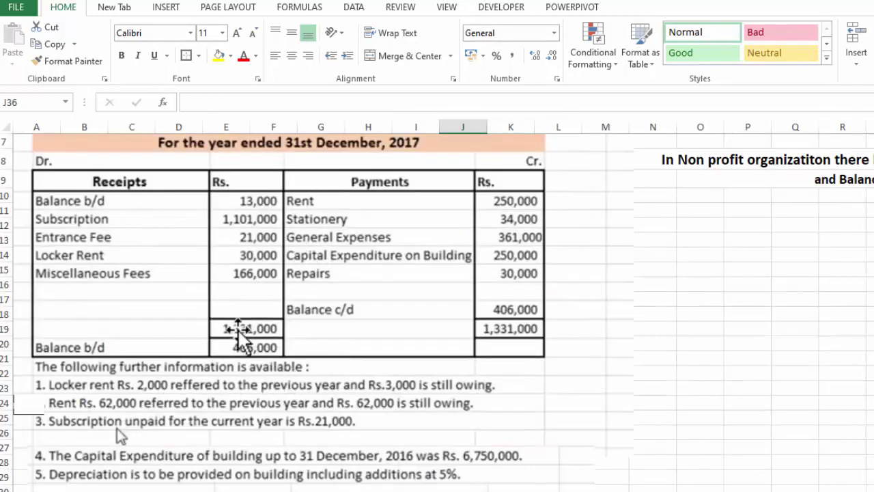
left_click(253, 490)
left_click(280, 490)
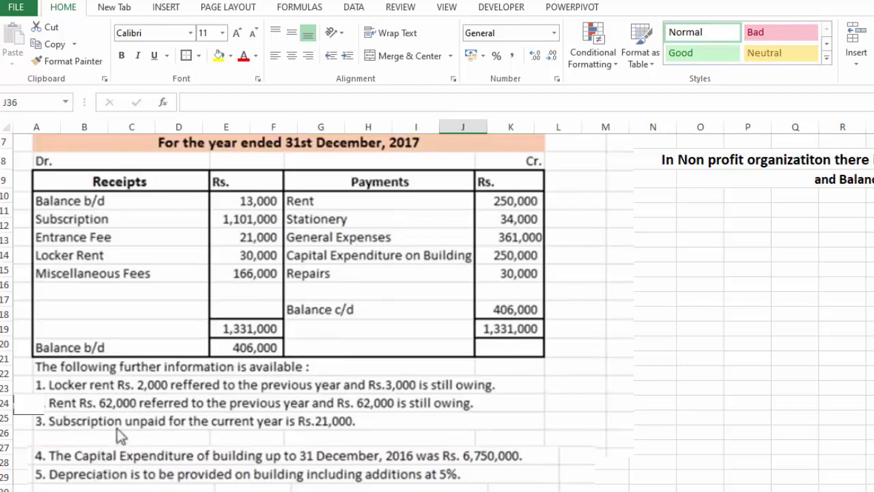
scroll(120, 435, "down", 1)
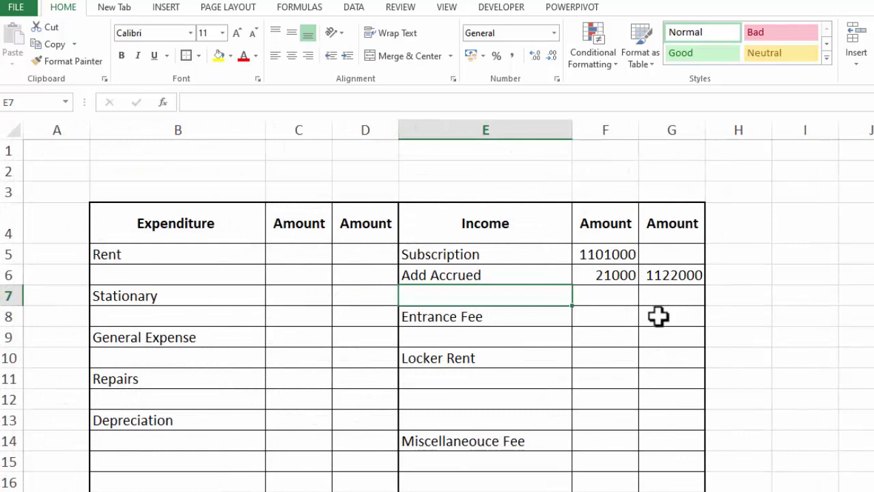
left_click(658, 315)
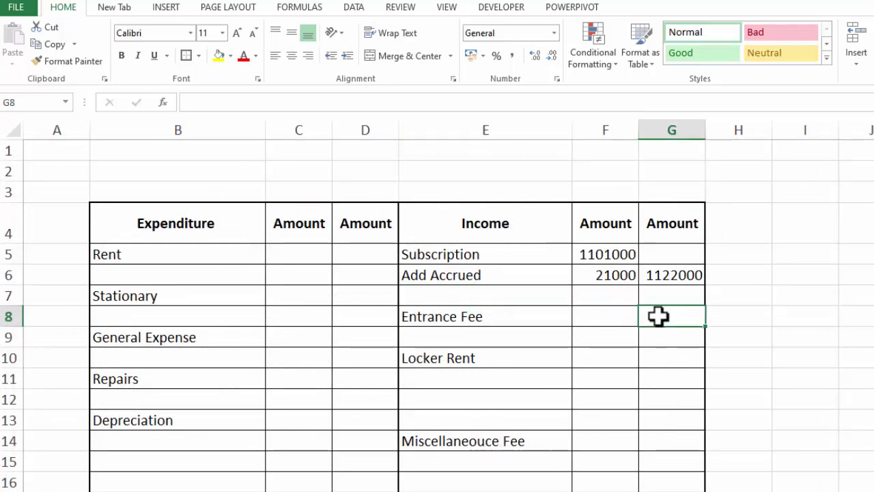
type("21000")
key("Return")
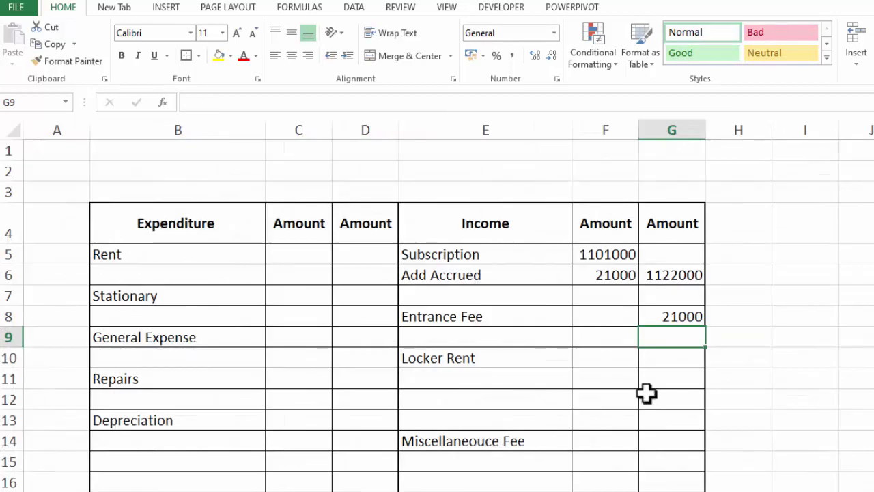
Enter the Locker Rent amount 30000 in F10 and the deduction Less: Previous Year in E11 with 2000 in F11.
left_click(583, 357)
type("30000")
key("Return")
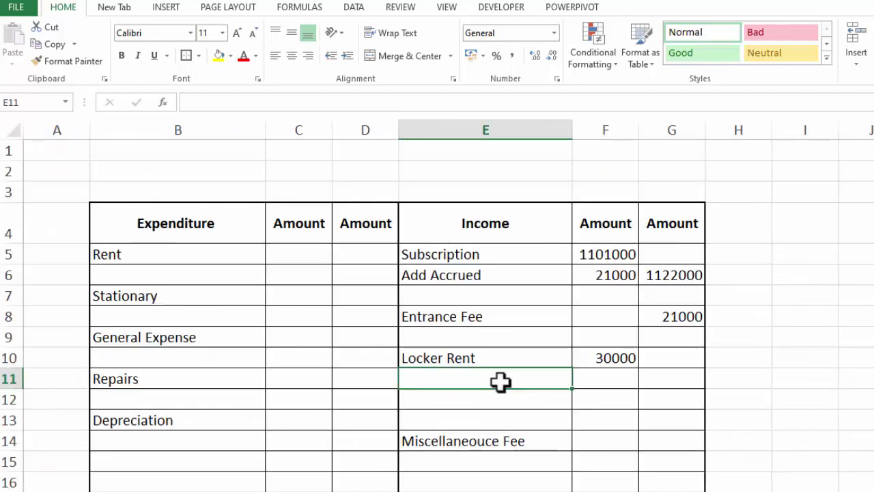
type("Less: Previou")
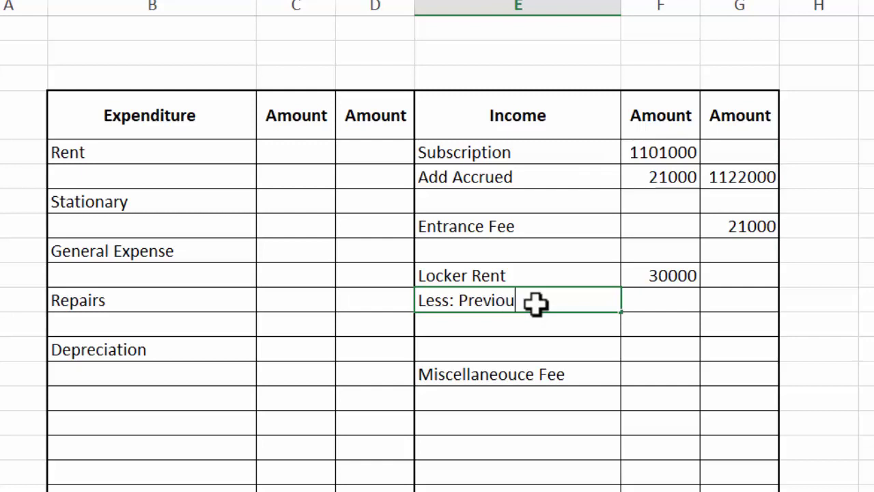
type("r")
key("Tab")
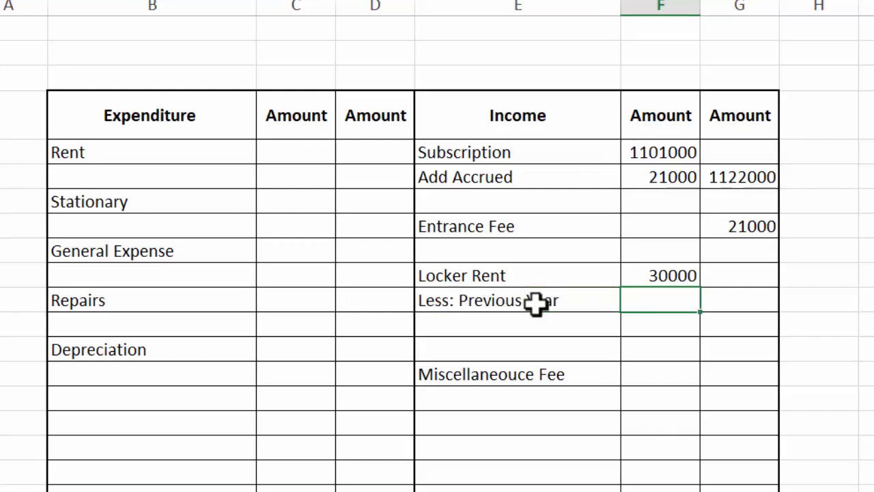
type("2000")
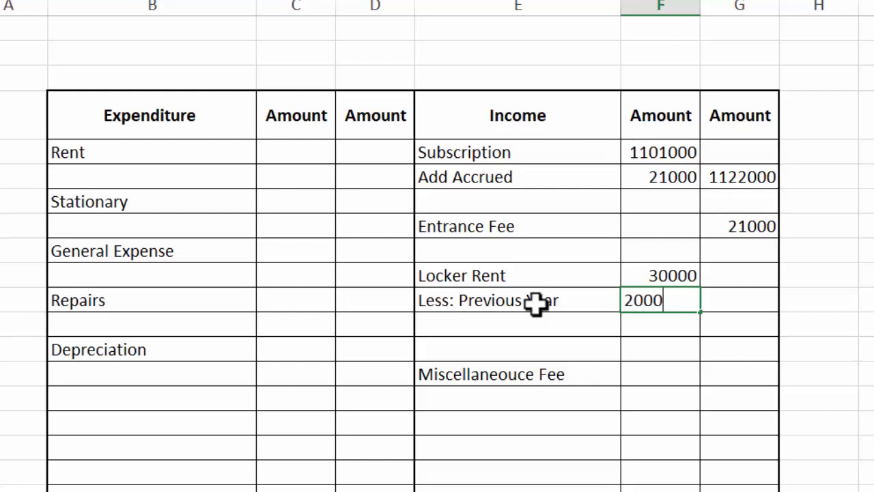
key("Return")
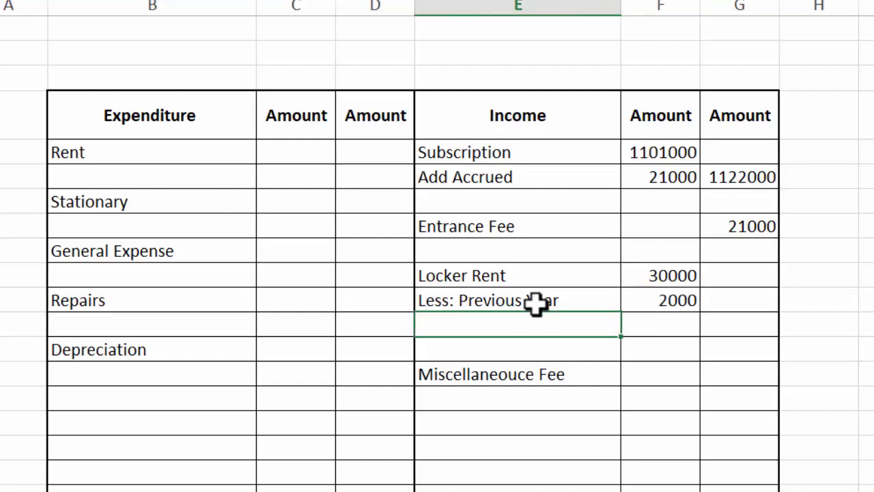
Calculate the locker rent net of the previous year in F12 with the formula =F10-F11.
left_click(649, 319)
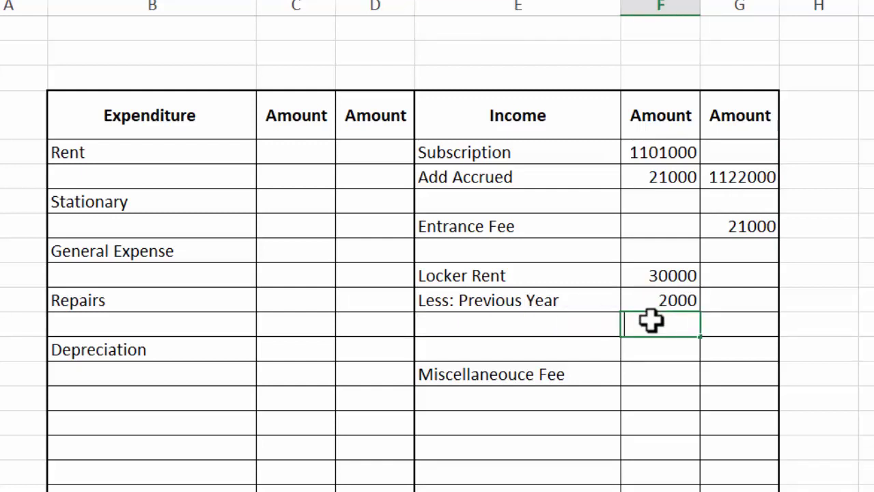
type("=")
left_click(653, 277)
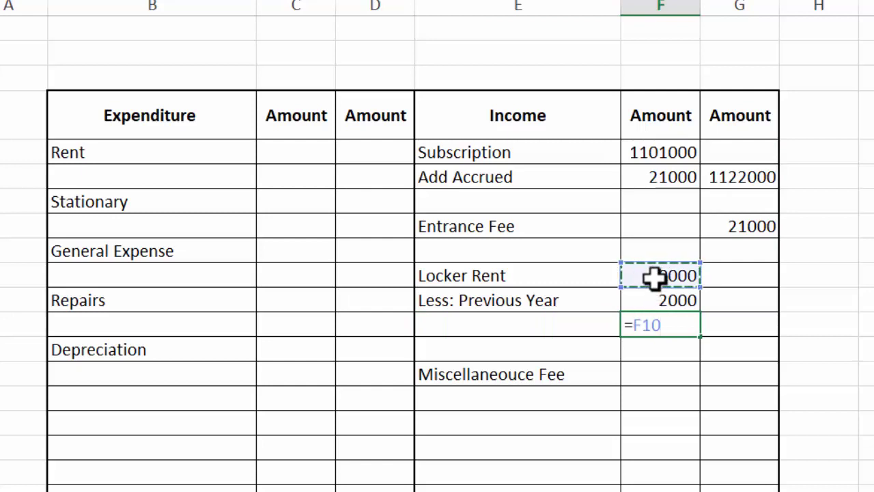
type("-")
left_click(662, 297)
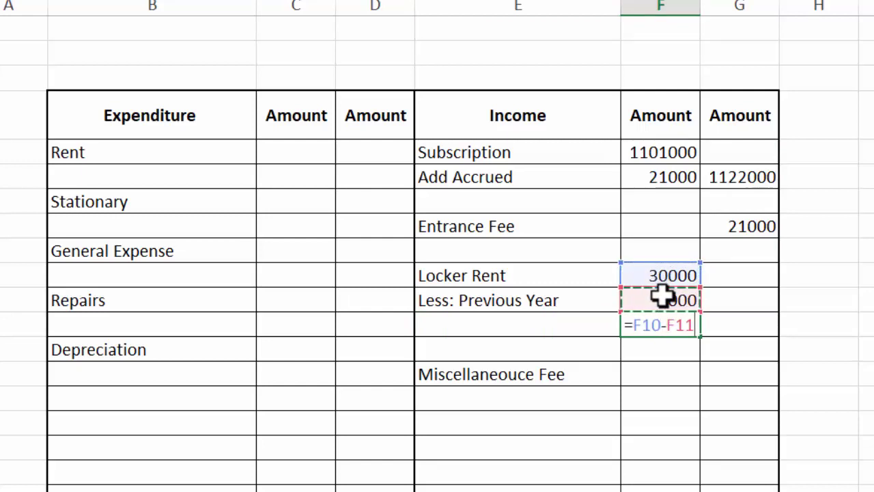
key("Return")
Label E13 as Add Current Year and enter the locker rent still owing, 3000, in F13 after checking the Receipts and Payments sheet.
left_click(511, 349)
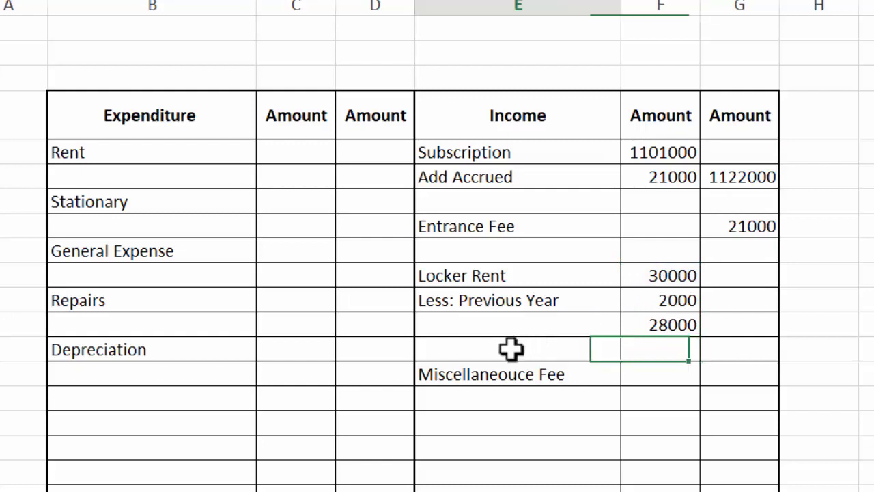
type("Add")
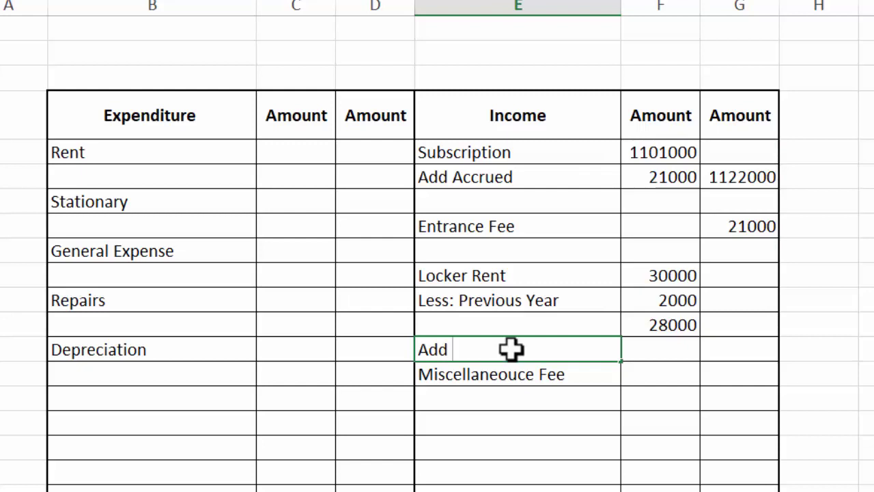
type("Current Year")
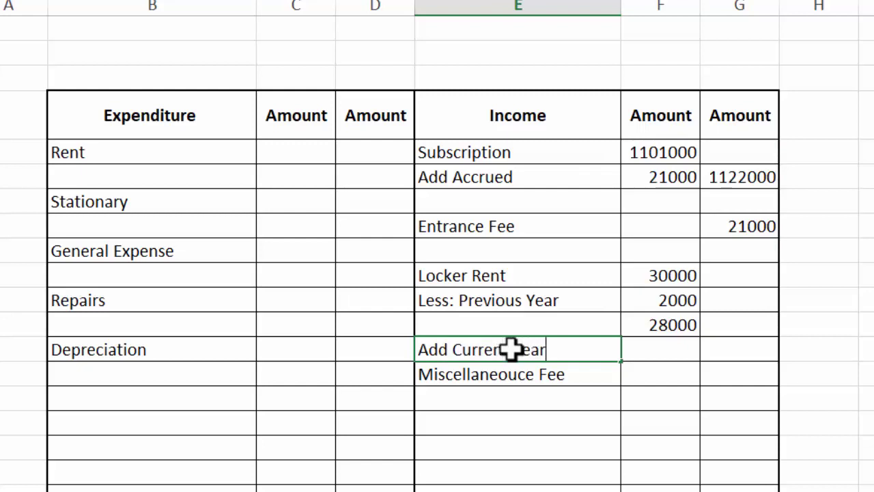
key("Tab")
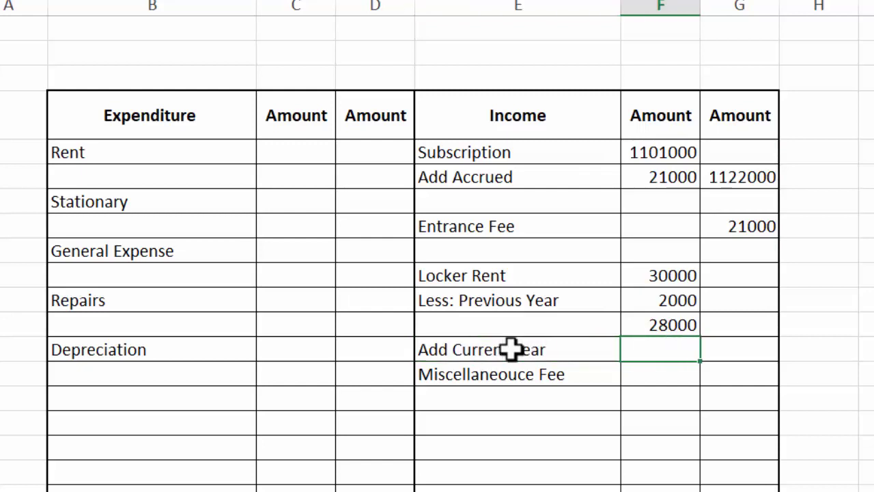
key("ctrl+Page_Up")
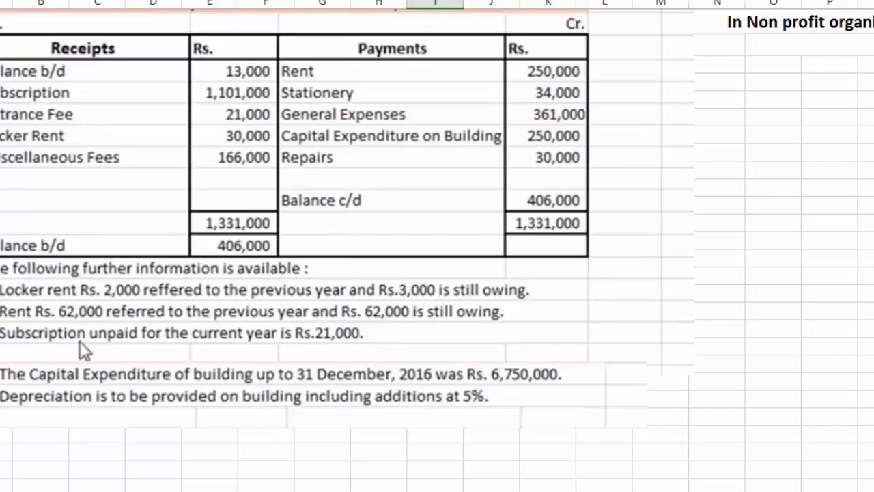
key("ctrl+Page_Down")
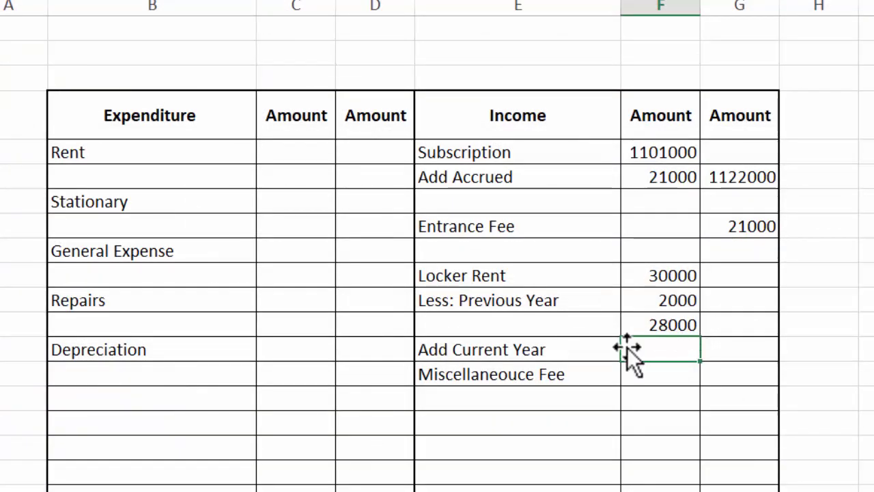
type("3000")
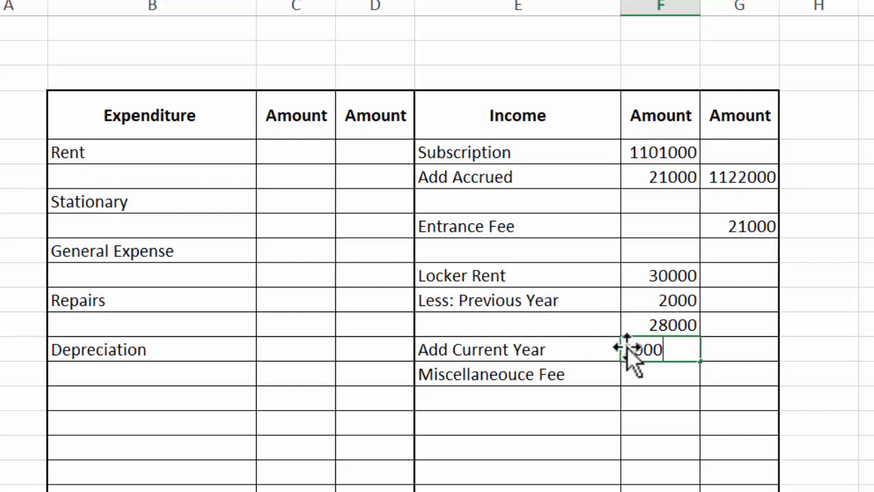
key("Tab")
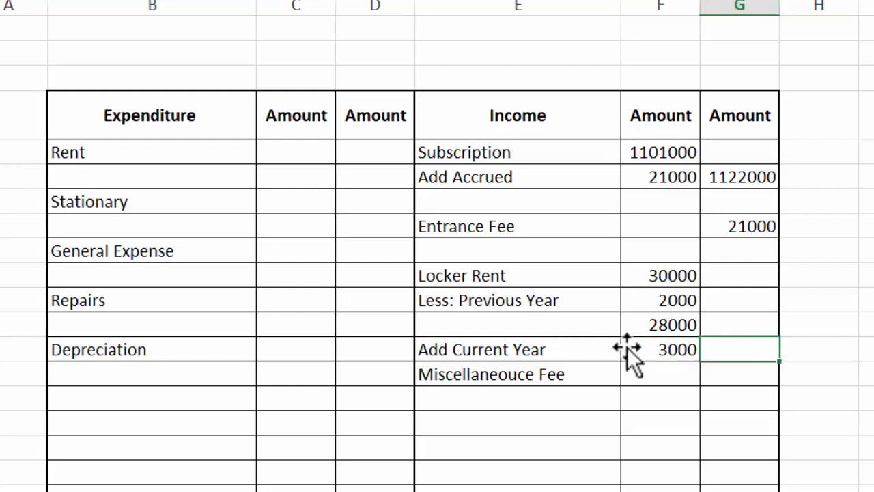
Total the locker rent income in G13 with the formula =F12+F13.
type("=")
left_click(647, 325)
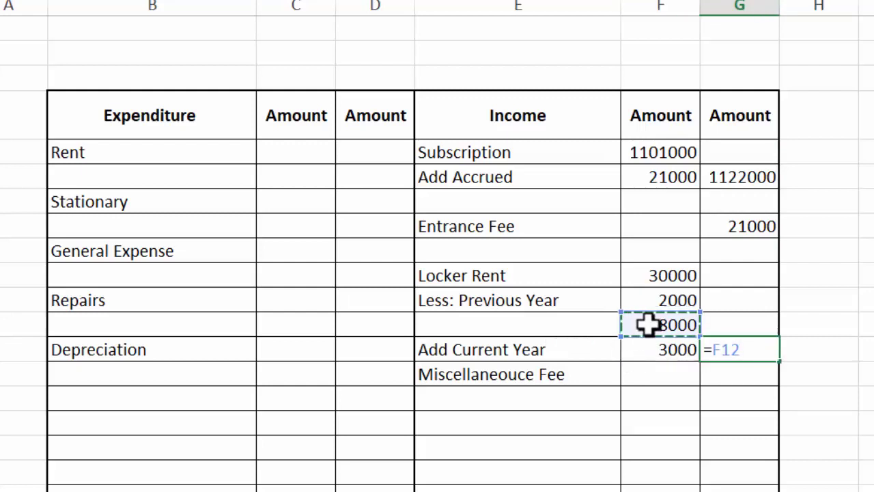
type("+")
left_click(663, 345)
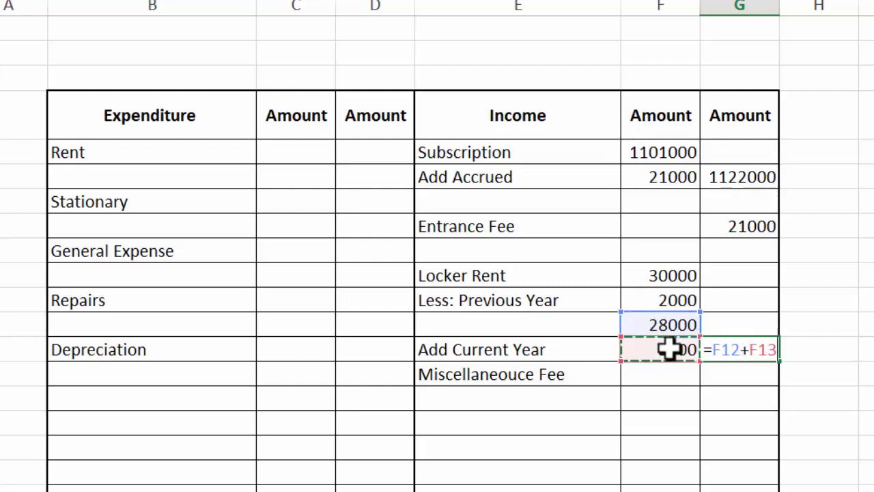
key("Return")
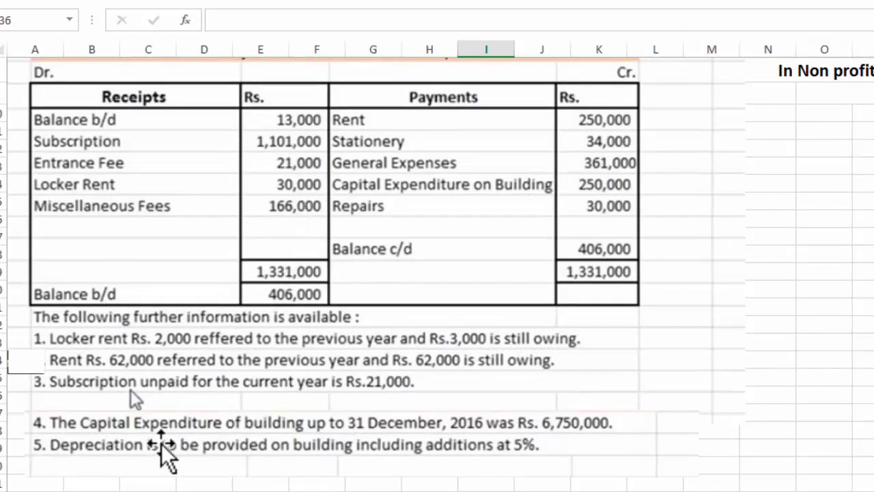
Enter the miscellaneous fee amount 166000 in G14.
left_click(785, 427)
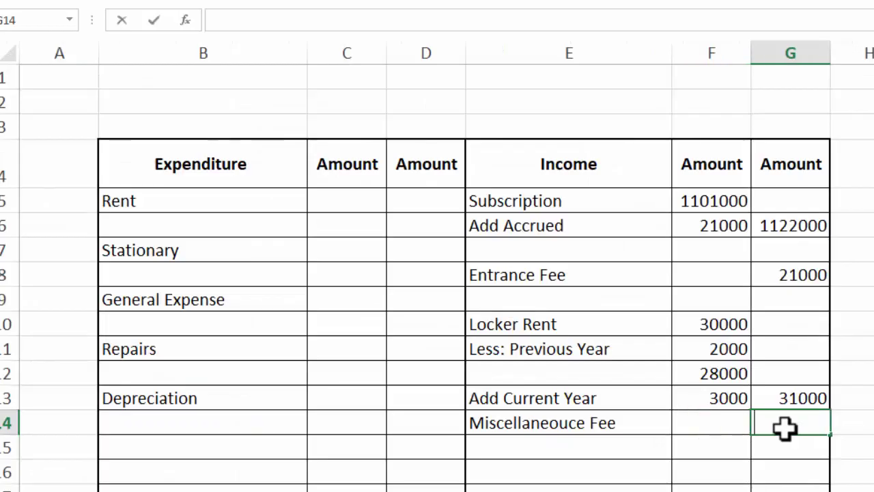
type("166000")
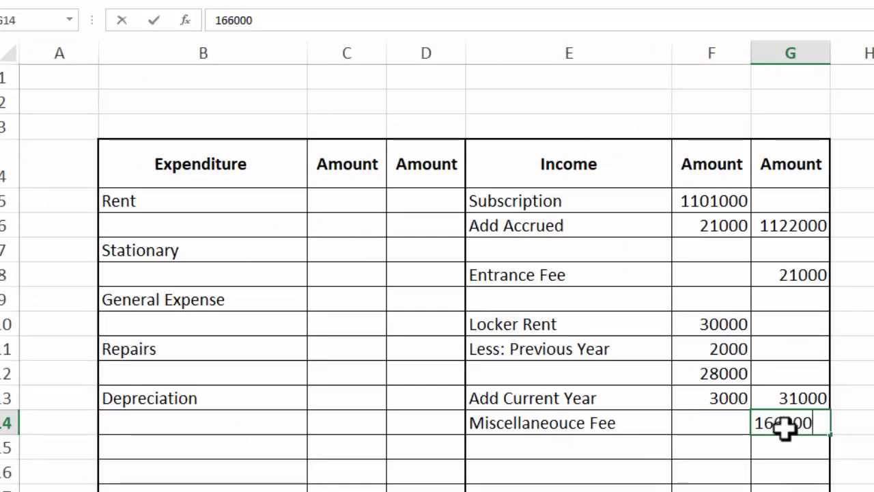
key("Return")
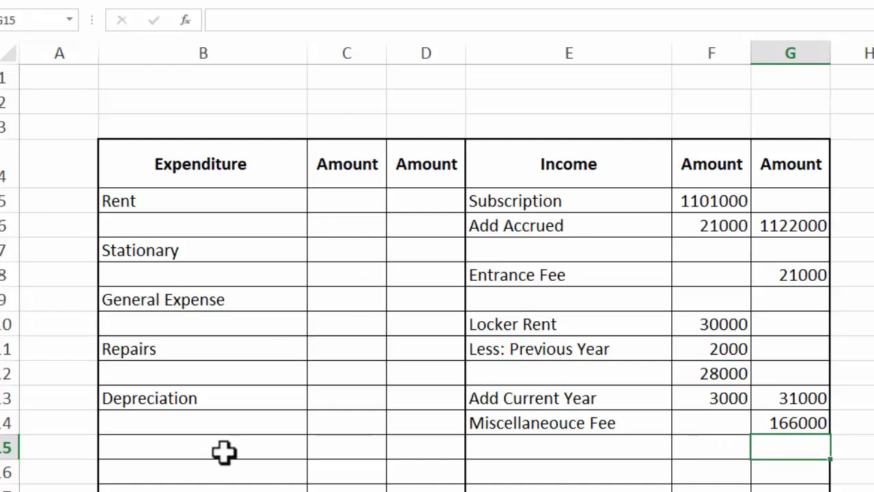
Check the Receipts and Payments Account for the rent paid and enter 250000 in C5.
left_click(204, 491)
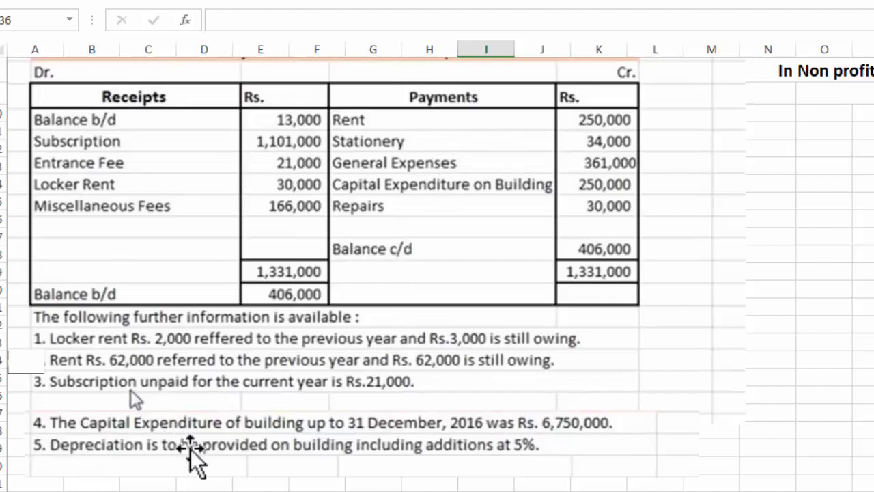
left_click(204, 491)
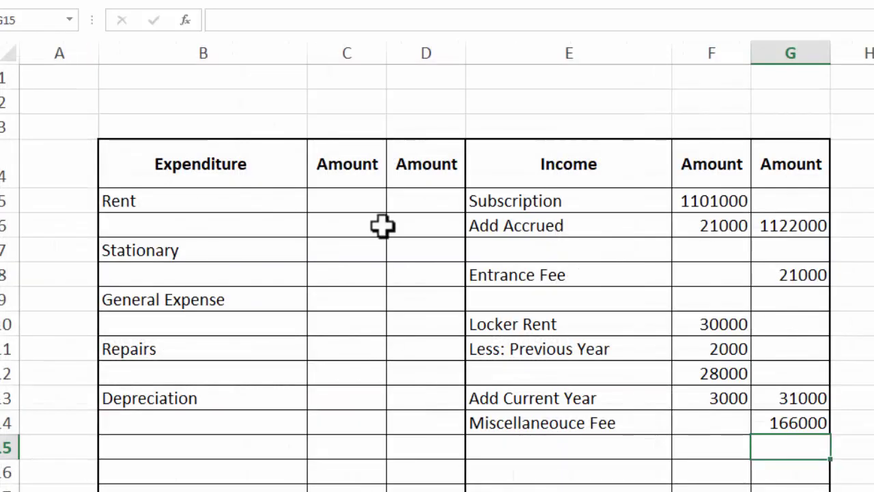
left_click(336, 204)
type("2500")
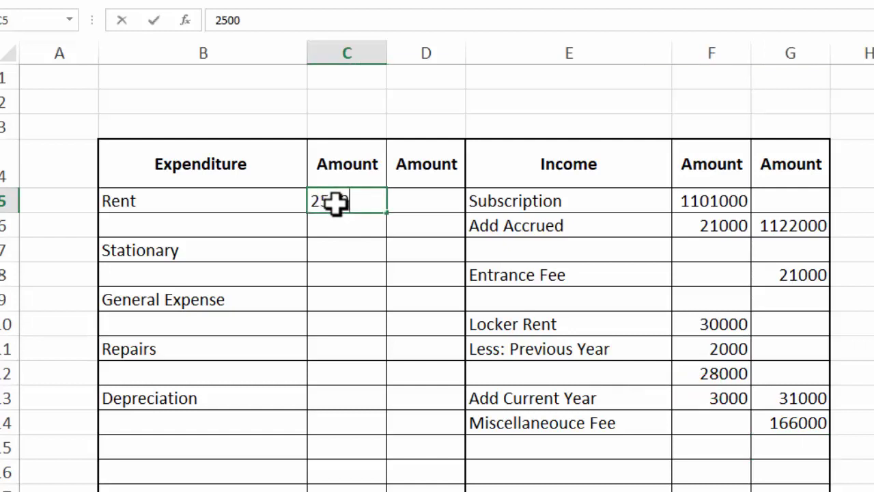
type("00")
key("Return")
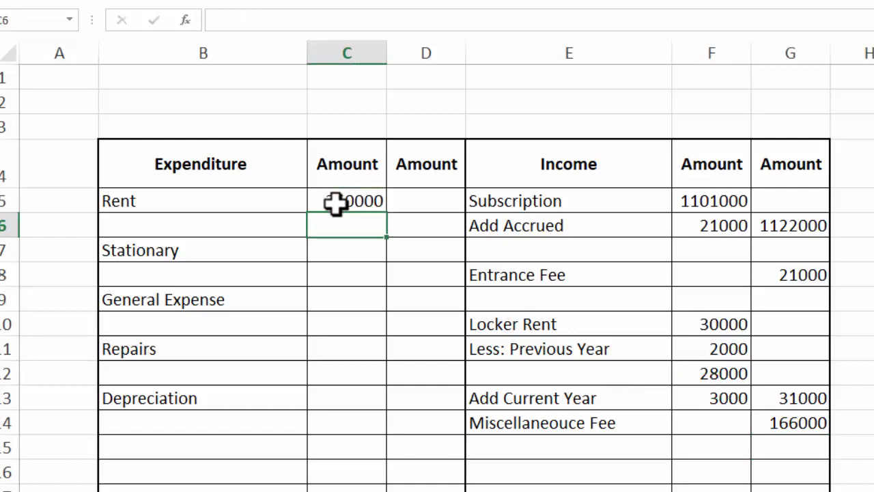
Enter the rent deduction Less: Previous Year in B6 with the amount 62000 in C6.
left_click(218, 491)
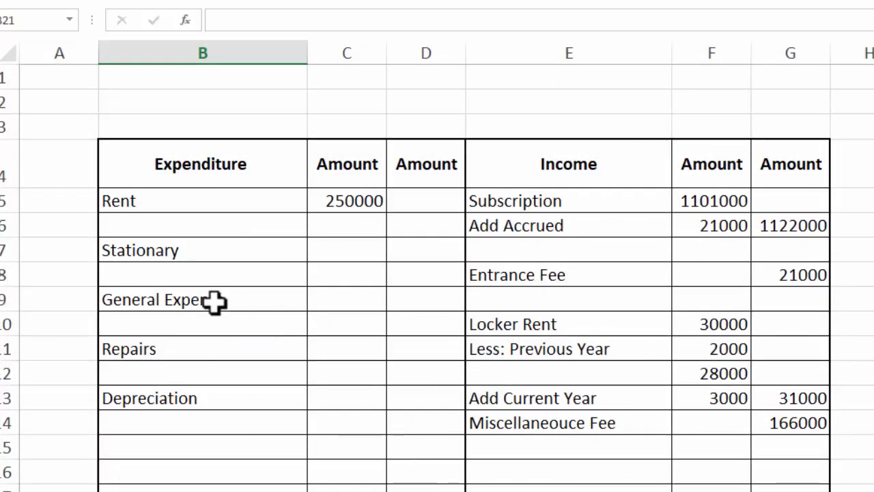
left_click(179, 230)
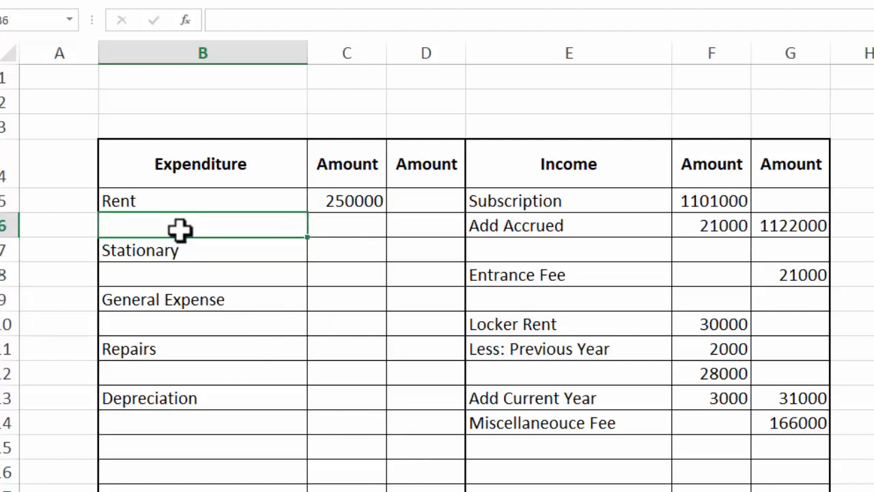
type("Less: Previous Year")
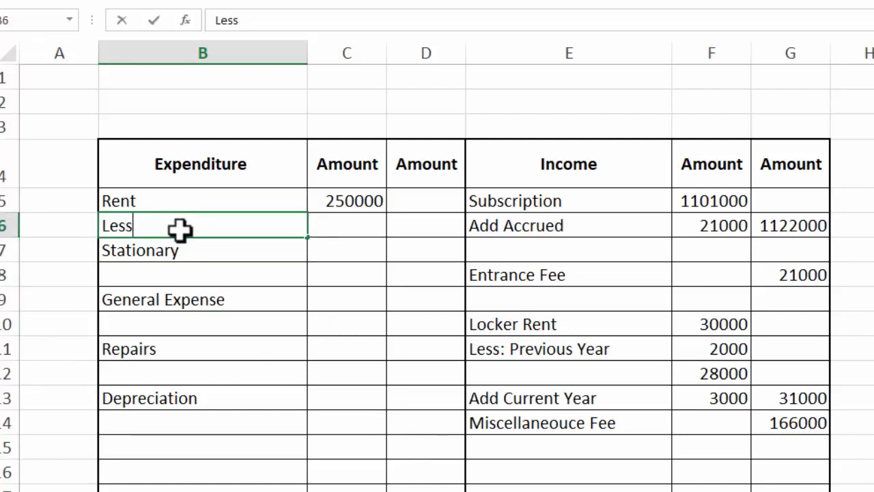
key("Tab")
type("62000")
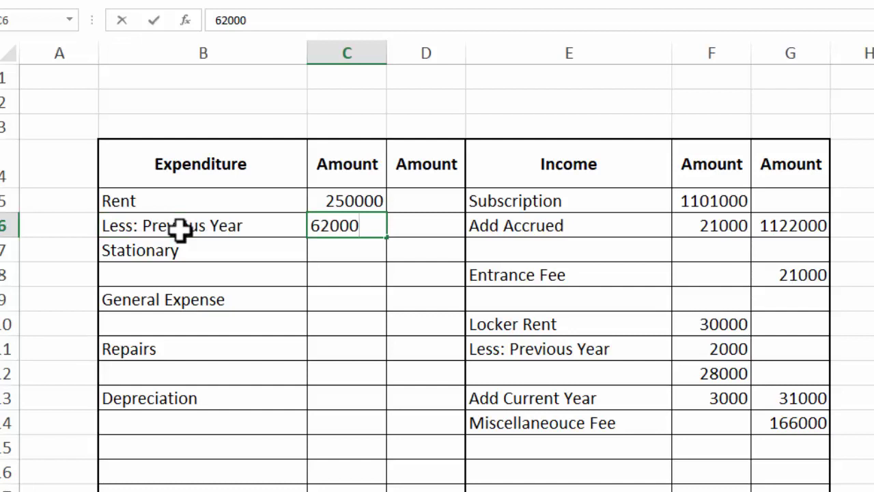
key("Return")
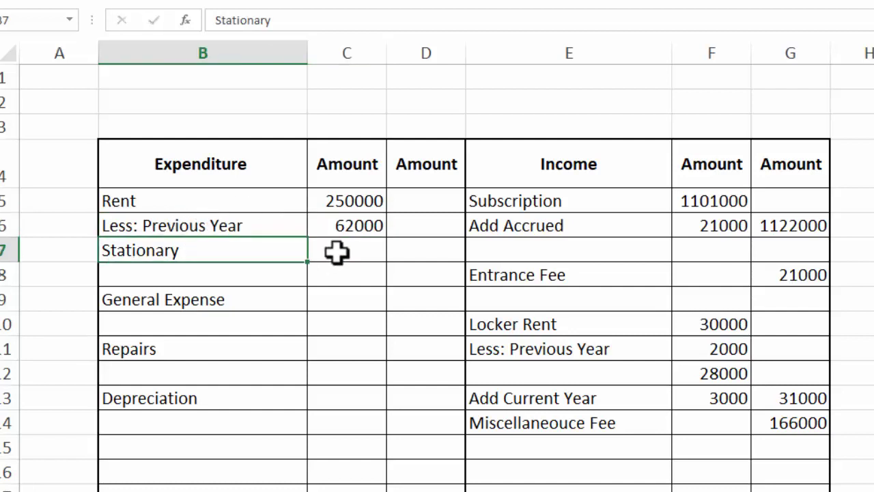
Calculate the rent net of the previous year in C7 with the formula =C5-C6.
left_click(336, 252)
type("=")
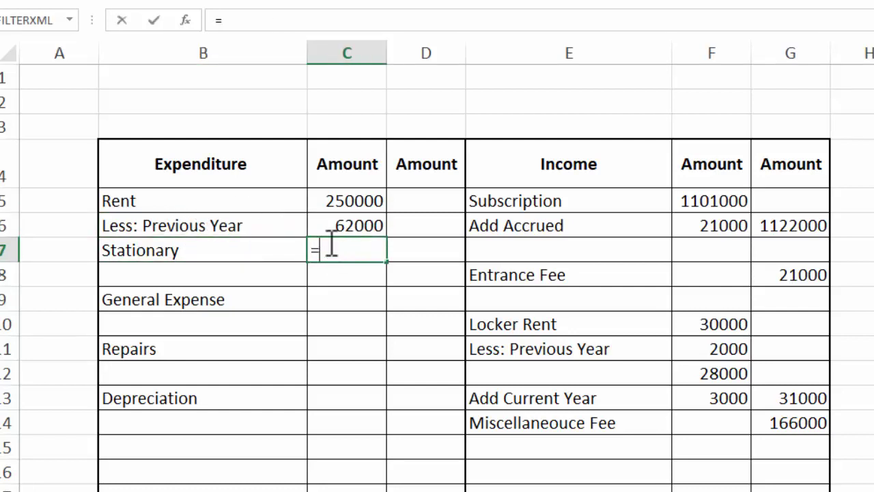
left_click(340, 202)
type("-")
left_click(350, 224)
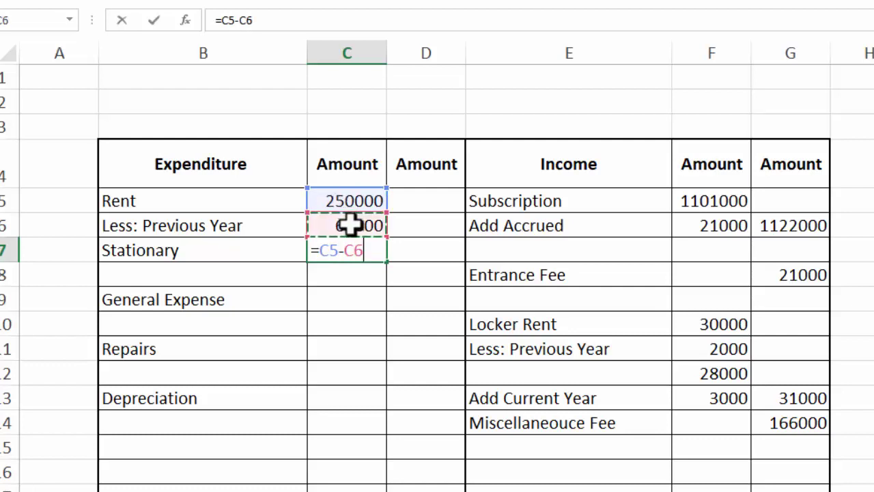
key("Return")
Move the General Expense label to B10 and the Stationary label from B7 to B9 to make room for the rent adjustment.
left_click(148, 254)
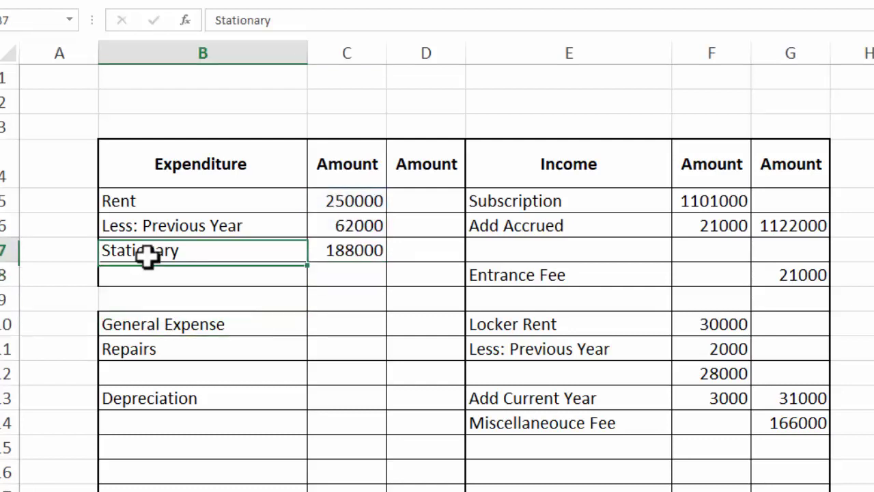
key("ctrl+c")
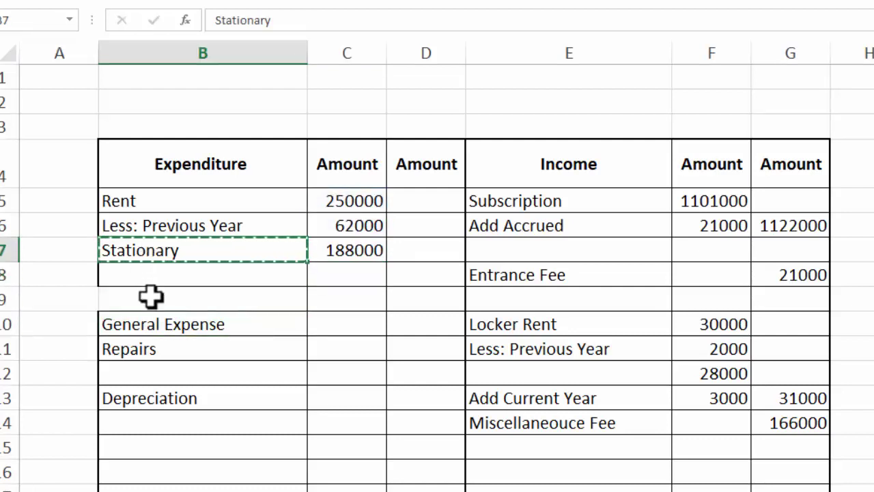
left_click(150, 295)
key("ctrl+v")
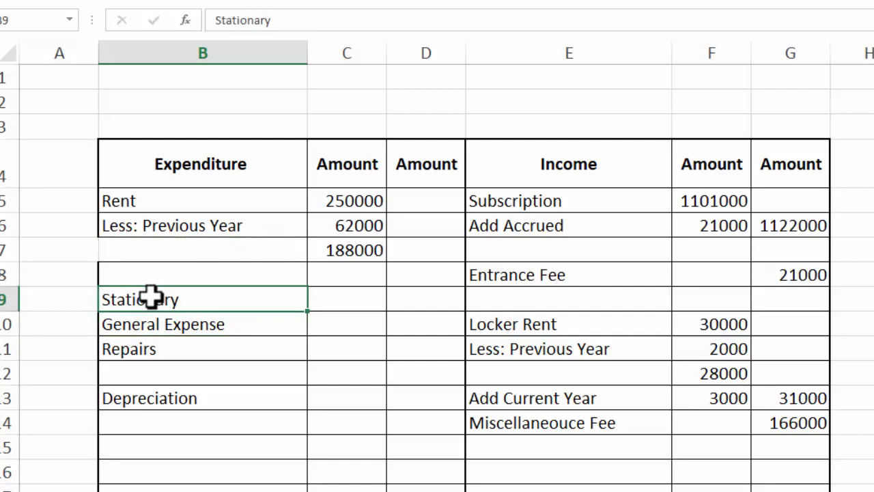
Restore the missing cell borders on B7 by applying All Borders.
left_click(145, 243)
left_click(229, 1)
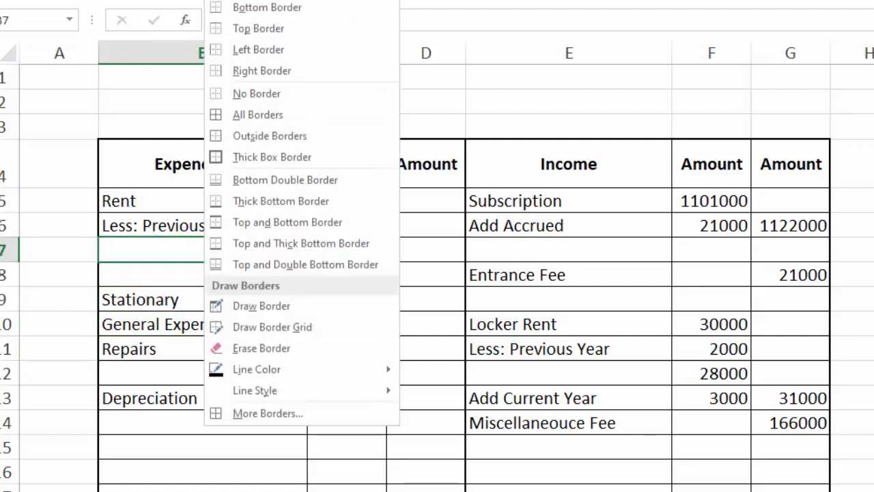
left_click(221, 113)
left_click(266, 422)
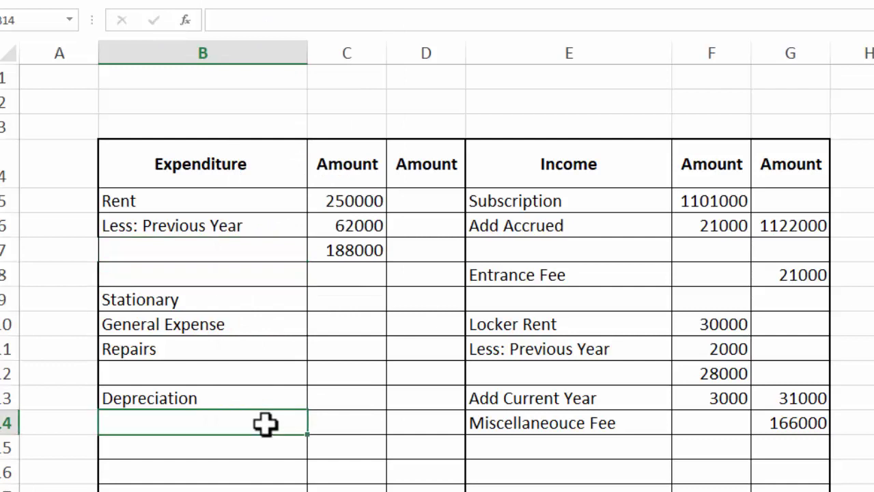
left_click(225, 297)
Enter the rent addition Add : this Year in B8 with the amount 62000 in C8.
left_click(204, 273)
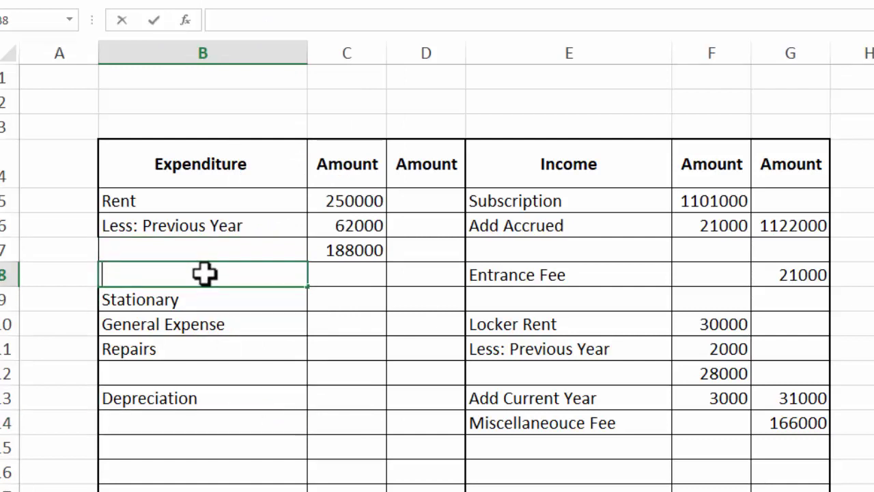
type("Add")
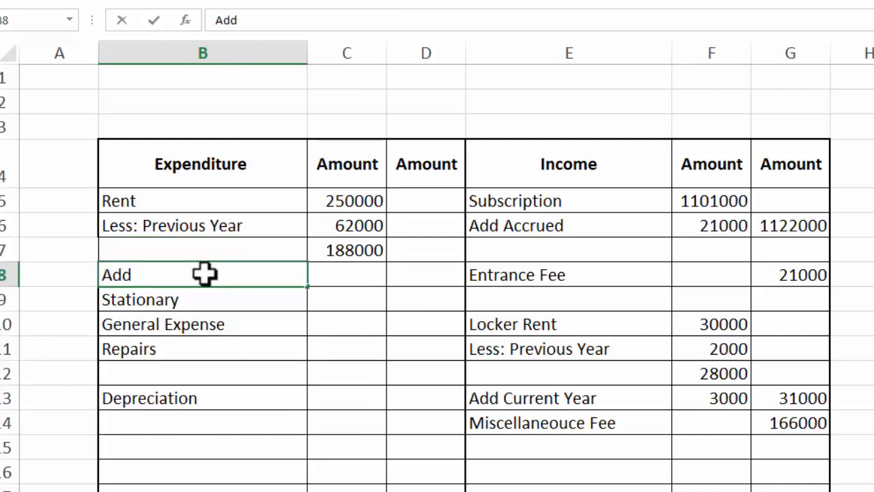
type(" : this ")
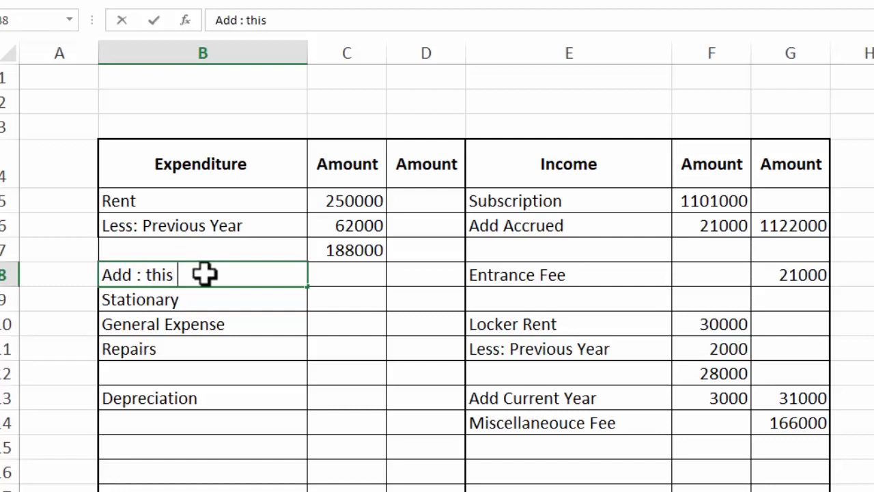
type("Year")
key("Tab")
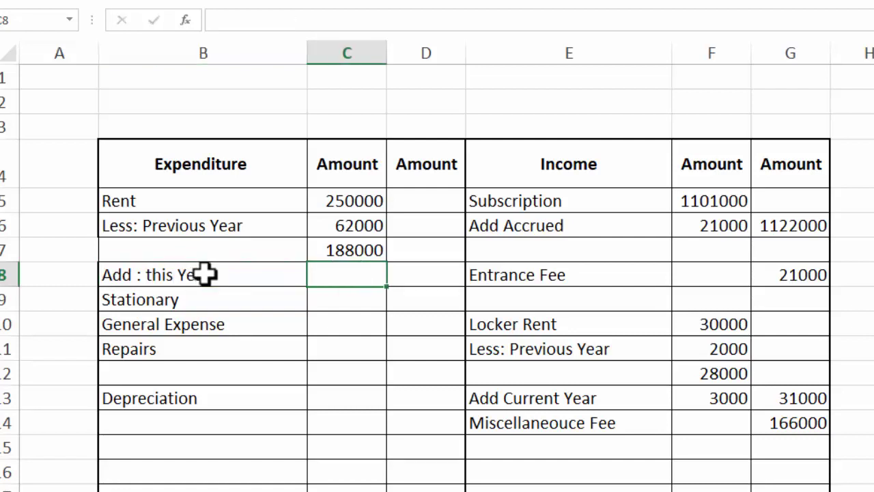
type("62000")
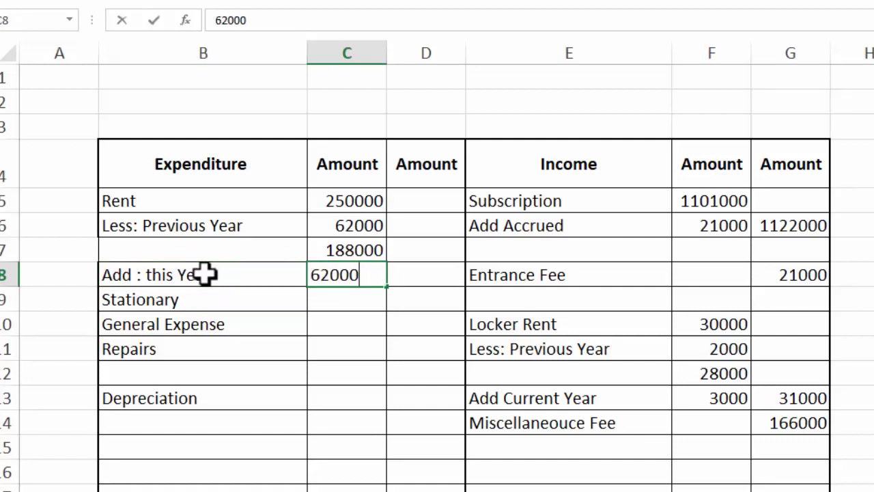
Calculate the adjusted rent for the year in D8 with the formula =C7+C8.
key("Tab")
type("=")
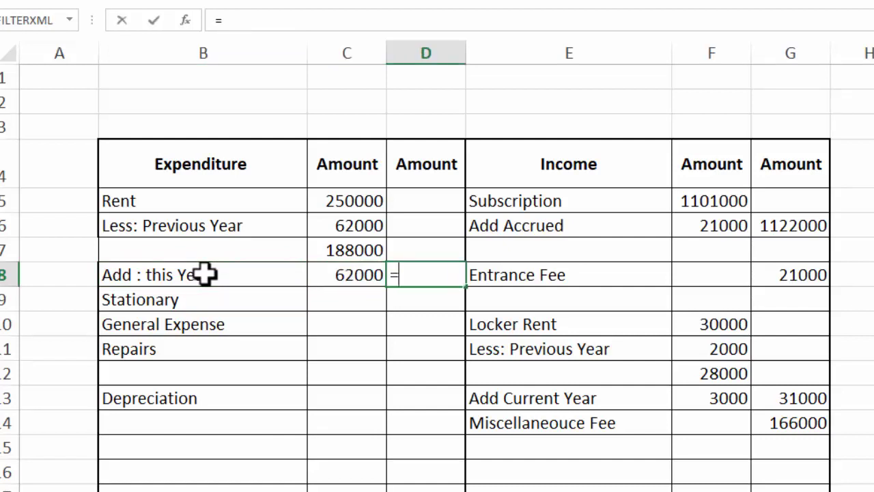
left_click(315, 253)
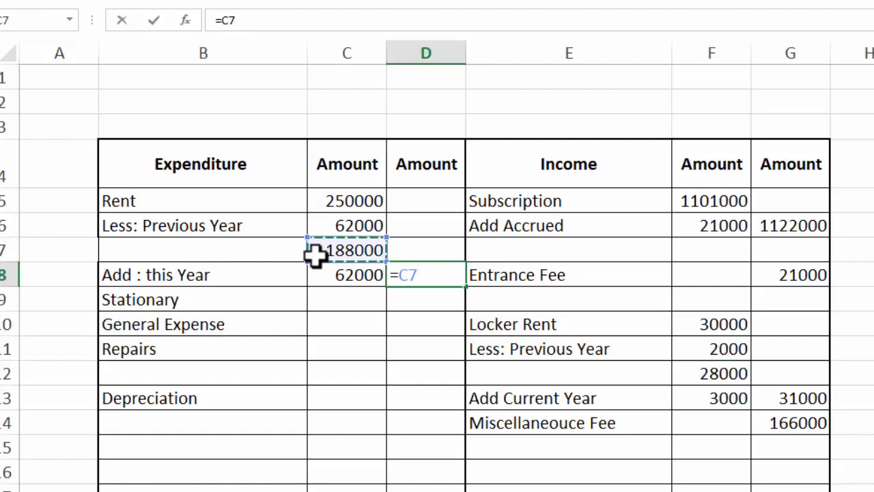
type("+")
left_click(348, 273)
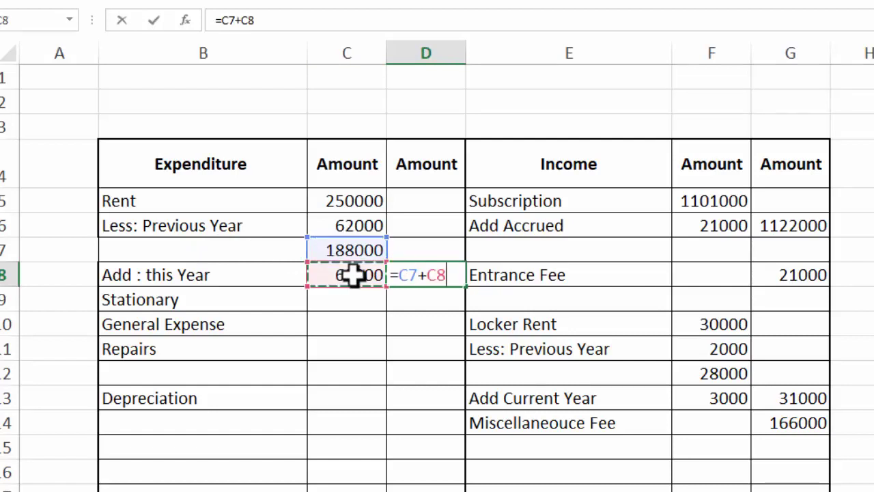
key("Return")
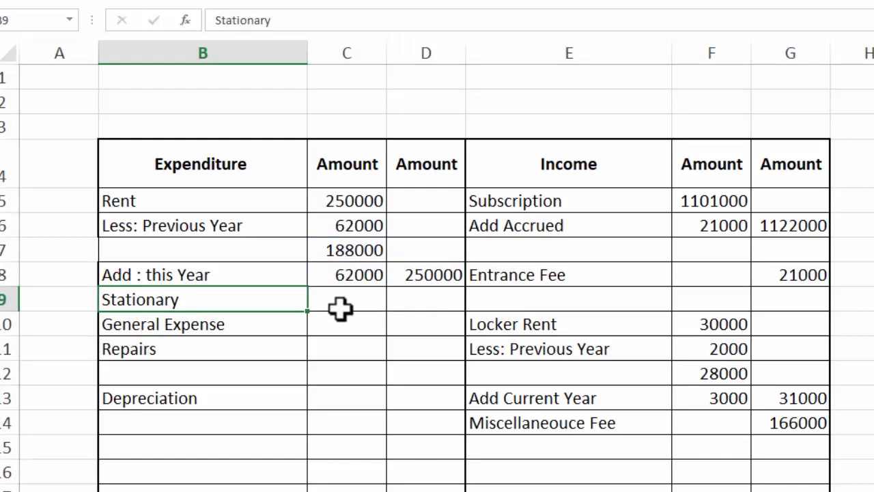
Look up the stationery payment in the Receipts and Payments sheet and enter 34000 for Stationary in D9.
key("ctrl+Page_Up")
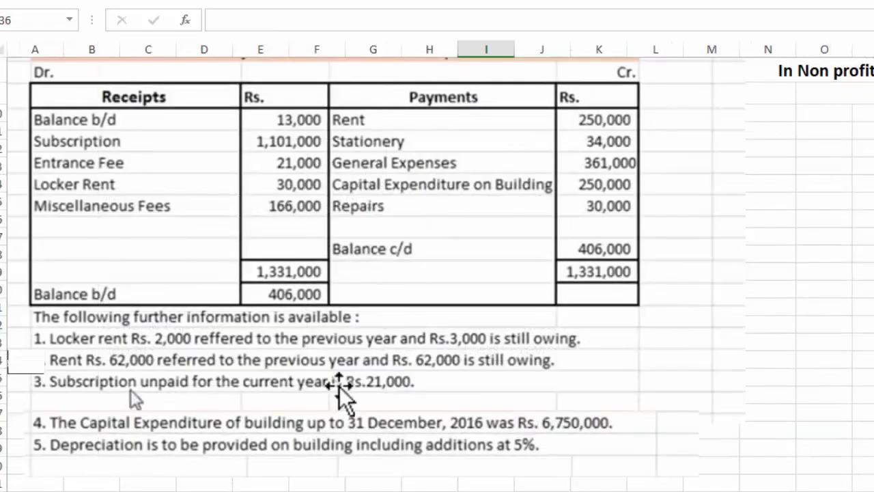
key("ctrl+Page_Down")
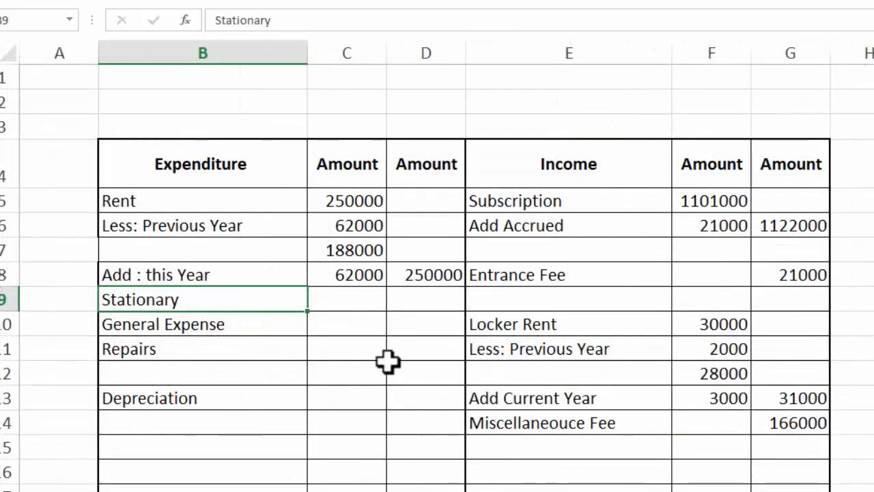
left_click(404, 298)
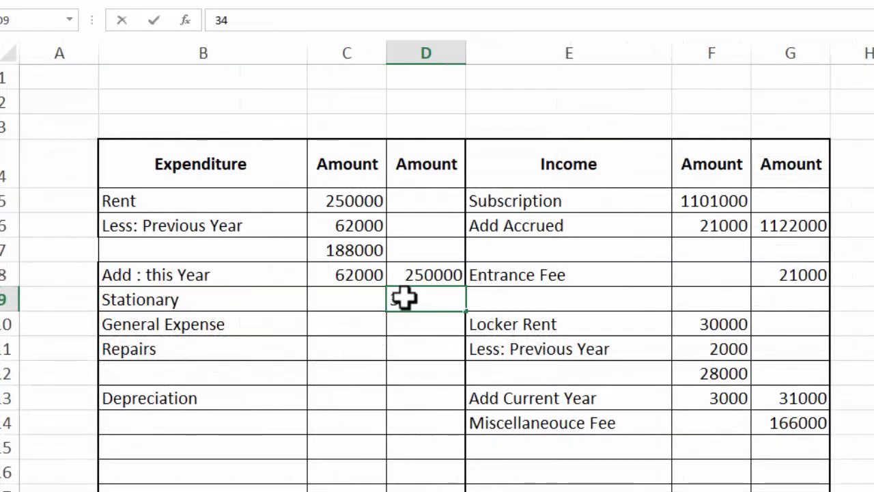
key("Return")
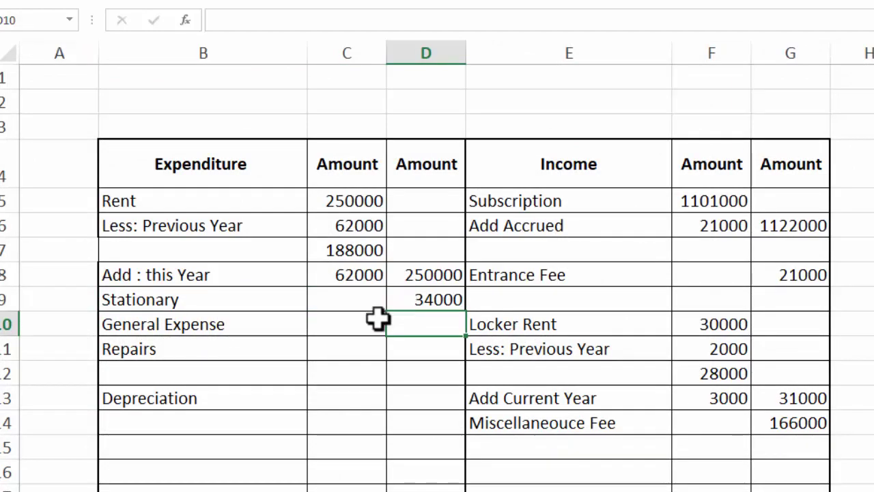
Enter the general expense amount 361000 in D10 and the repairs amount 30000 in D11, checking the Receipts and Payments sheet.
key("ctrl+Page_Up")
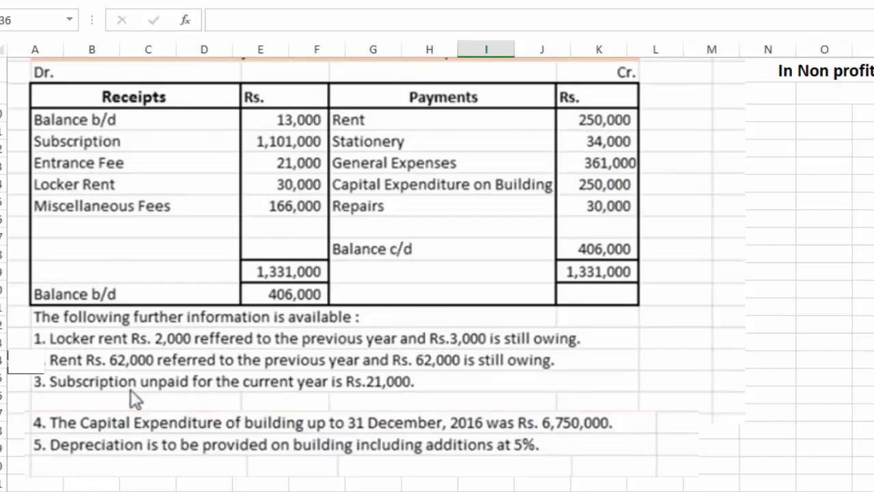
key("ctrl+Page_Down")
type("361000")
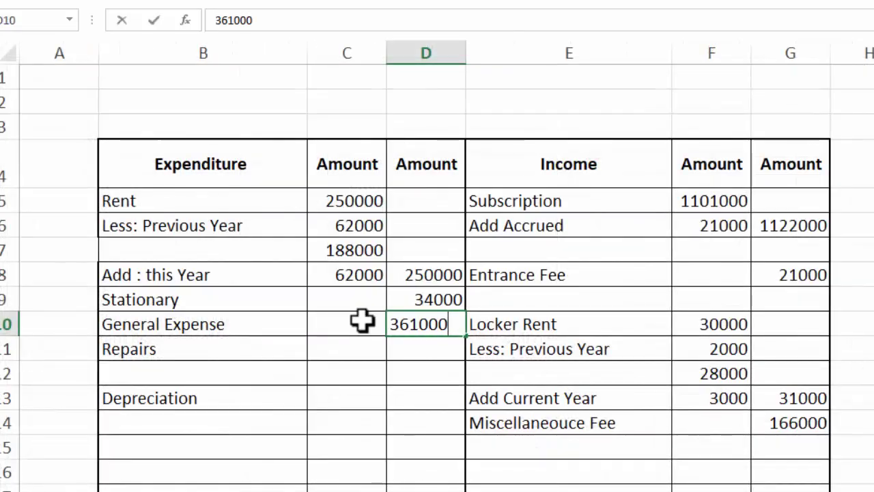
key("Return")
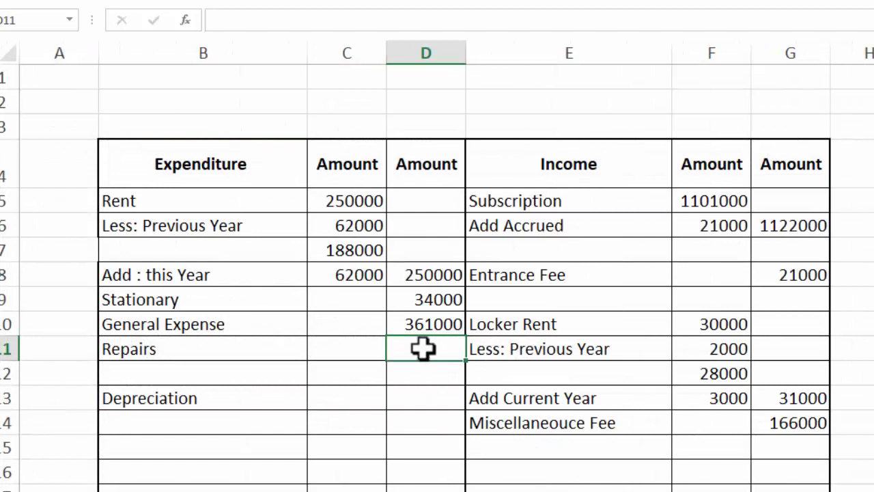
type("3000")
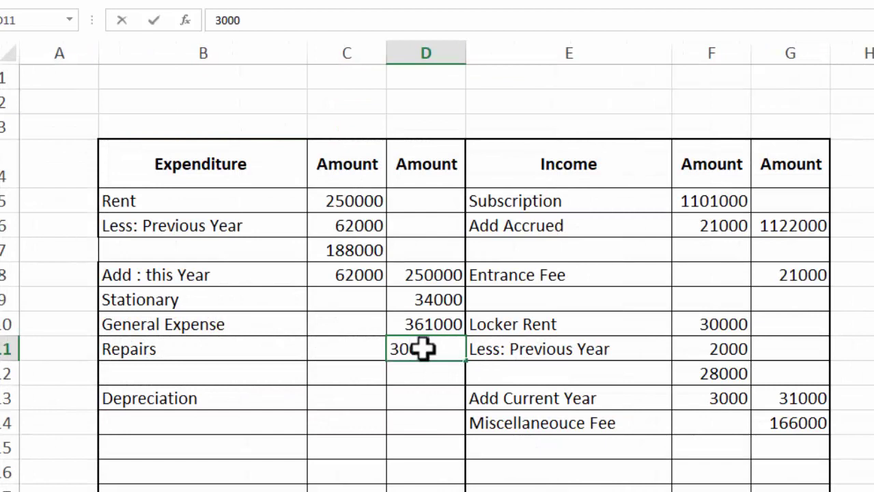
type("0")
key("Return")
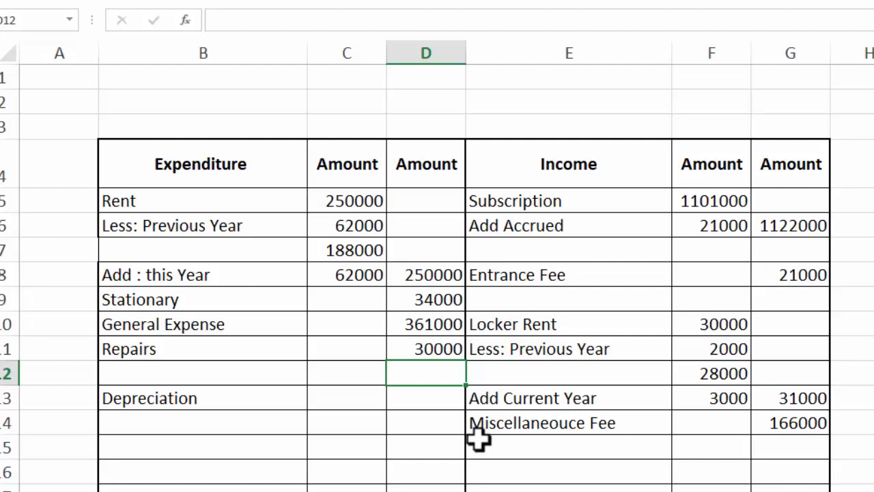
Under Depreciation, enter the label Building Value last year in B14 with the amount 6750000 in C14.
left_click(167, 443)
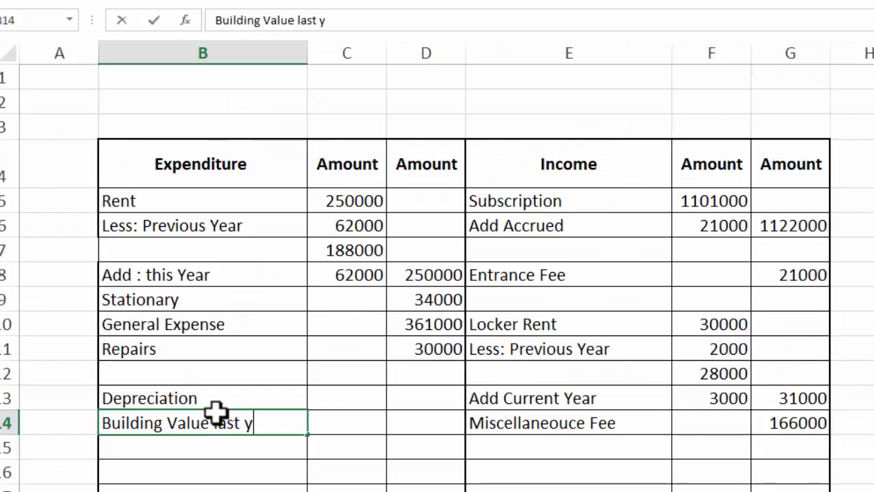
type("ear")
key("Tab")
type("675000")
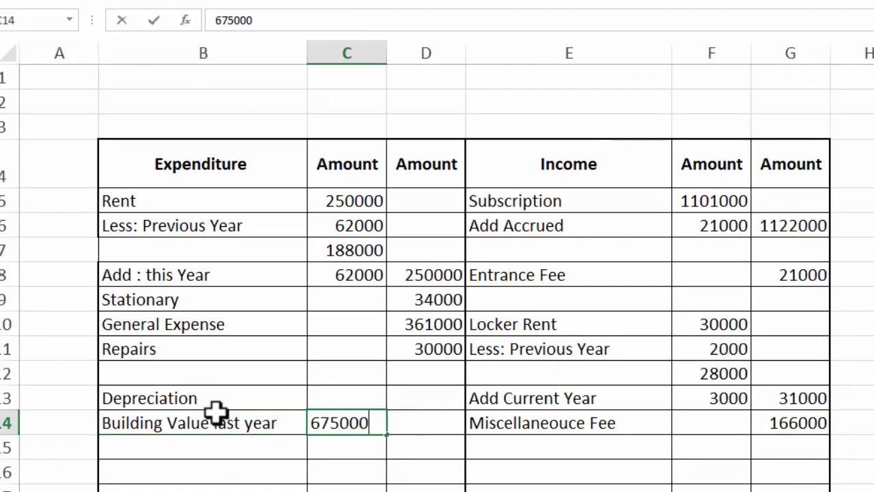
type("0")
key("Return")
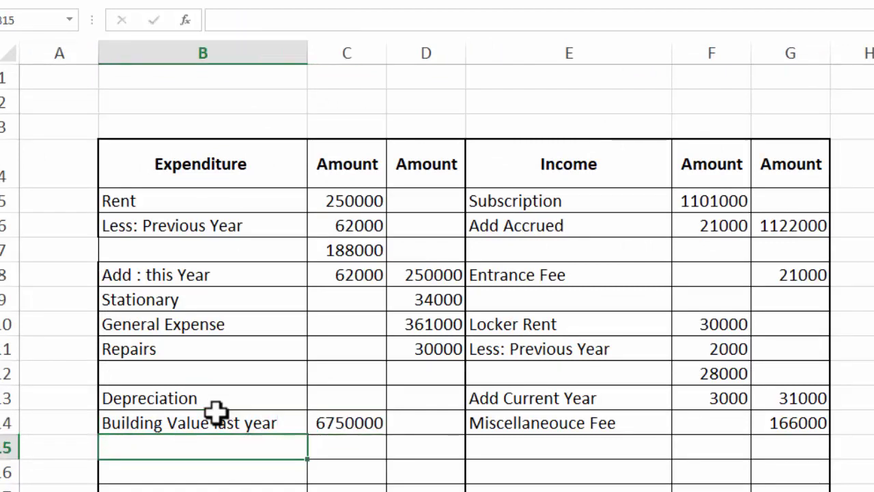
Enter the building addition label Add Addition current Year in B15 with the amount 250000 in C15.
type("Add")
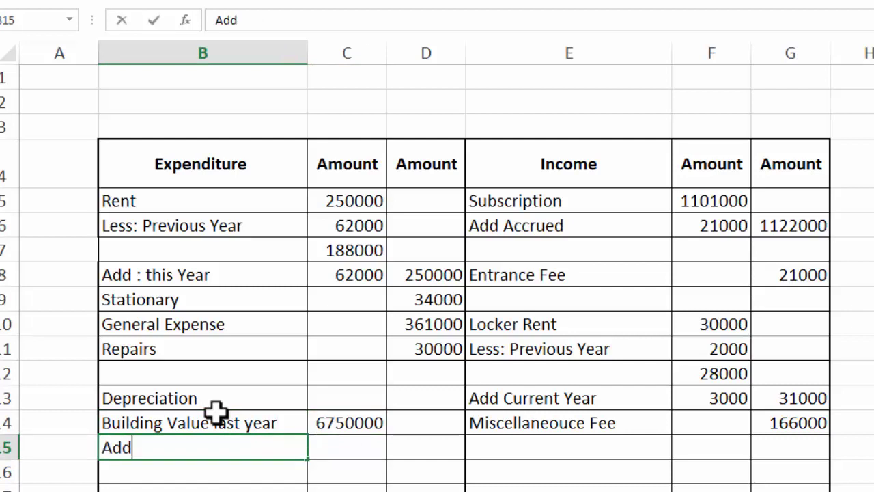
type(" Add")
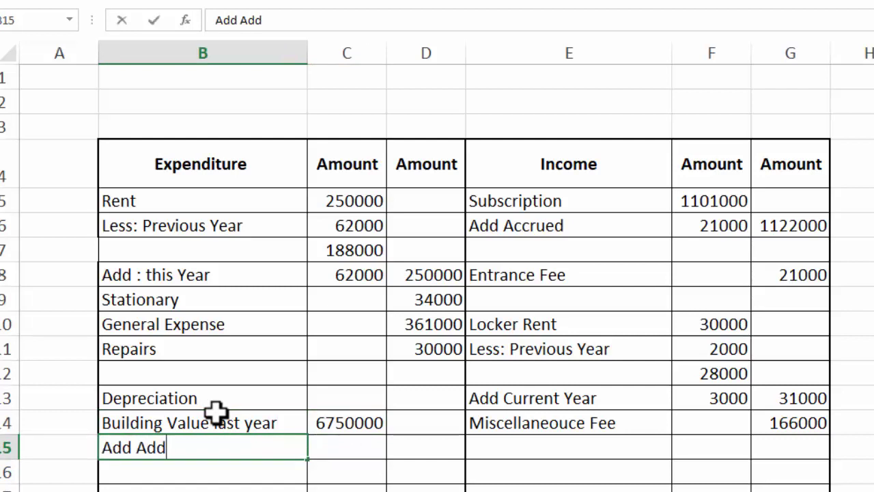
type("ition this")
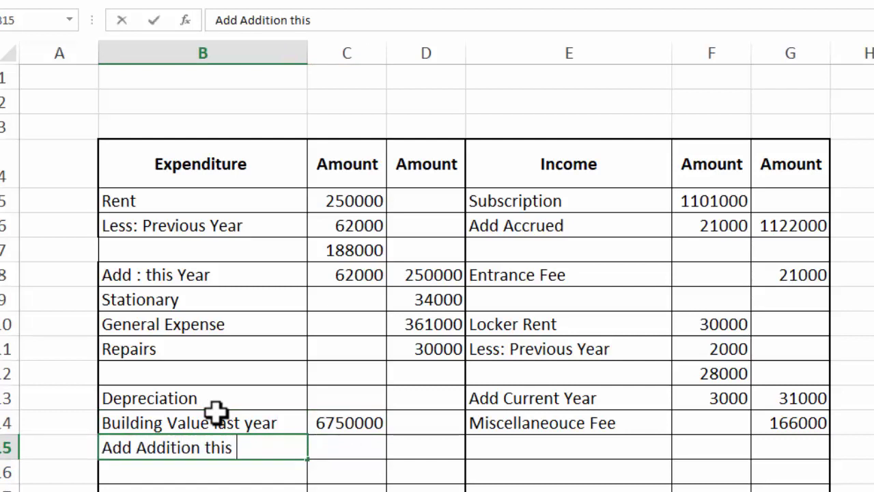
key("BackSpace")
key("BackSpace")
key("BackSpace")
key("BackSpace")
key("BackSpace")
type("curr")
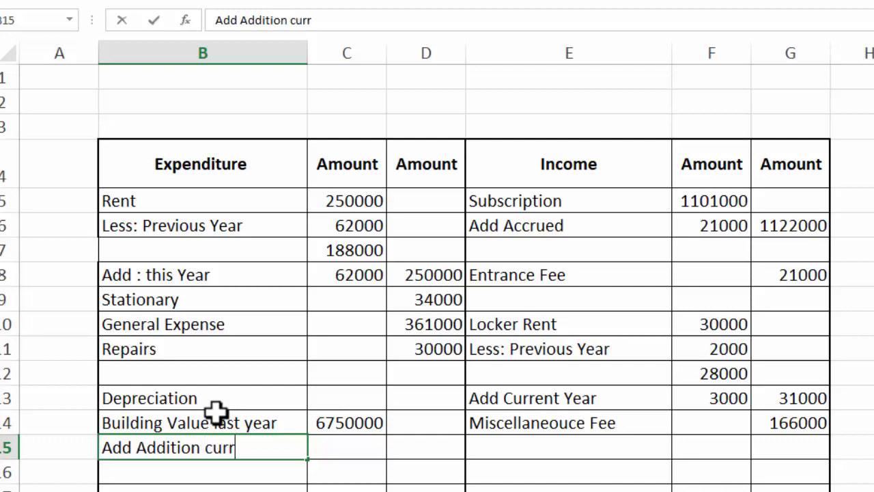
type("ent Year")
key("Tab")
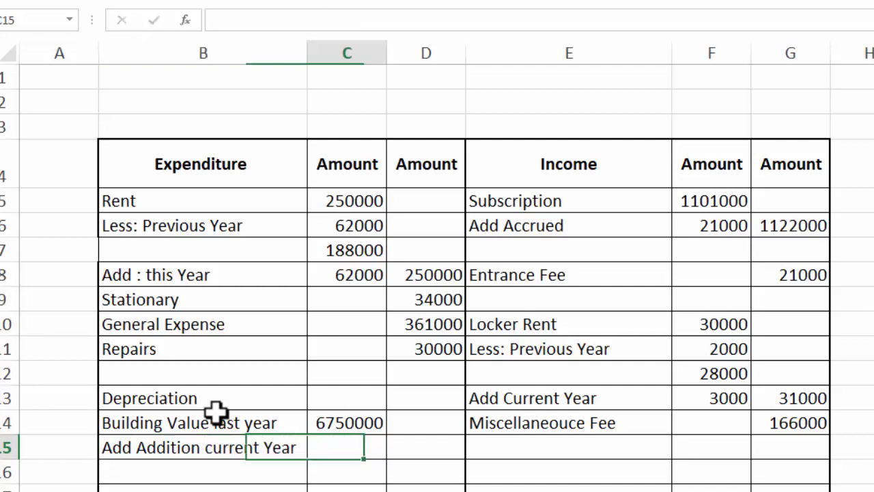
type("250")
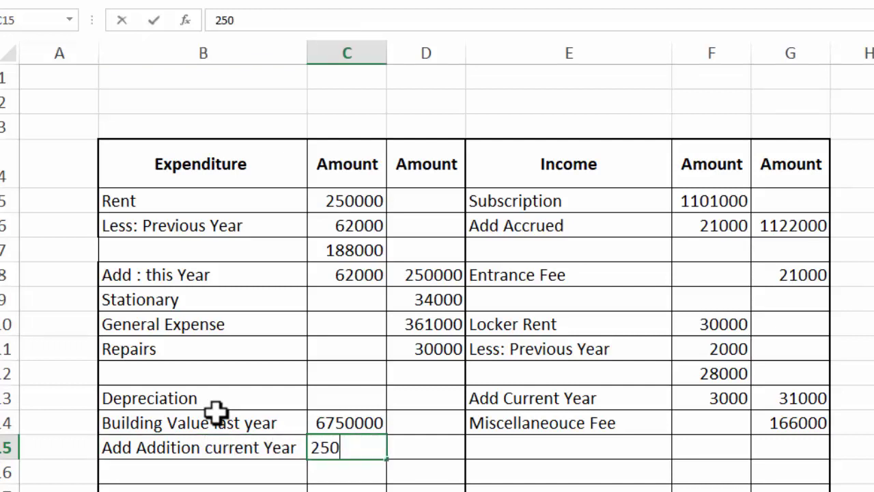
type("000")
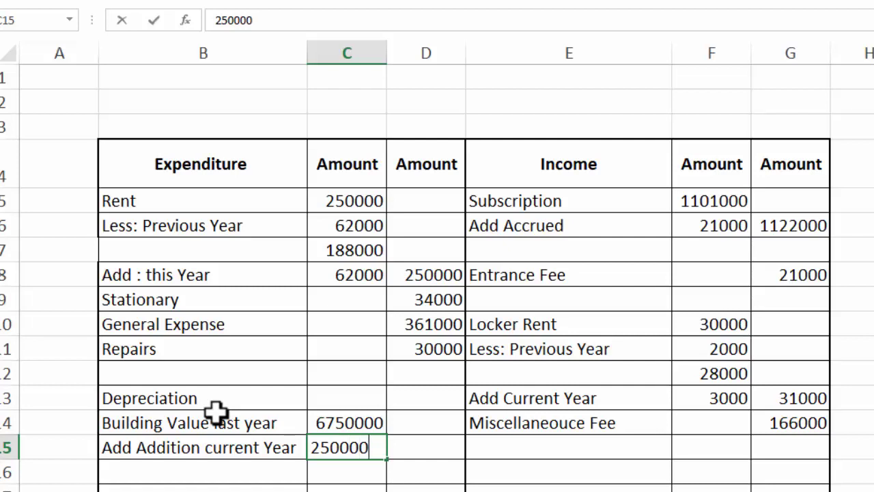
key("Tab")
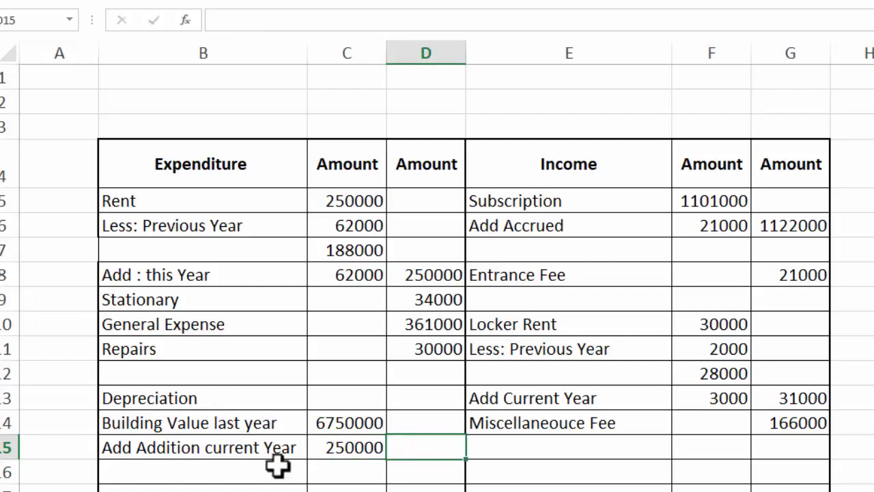
Calculate the total building value in C16 with the formula =C14+C15.
left_click(335, 470)
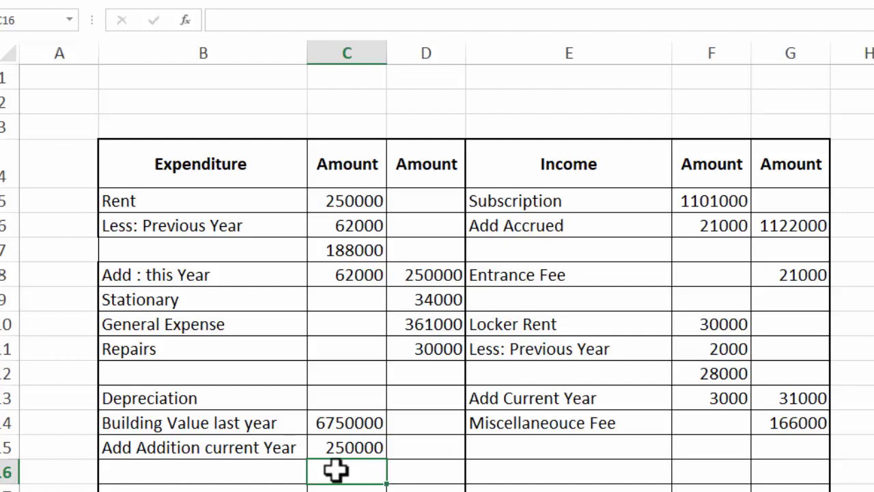
type("=")
left_click(327, 425)
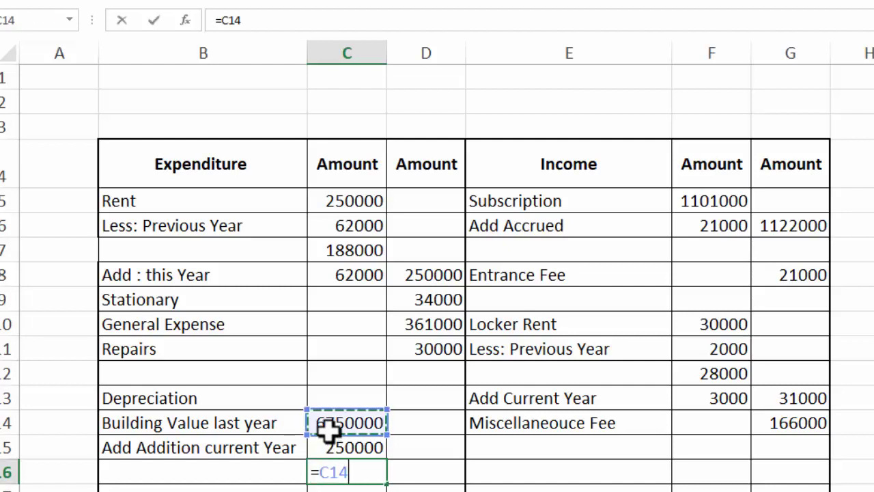
type("+")
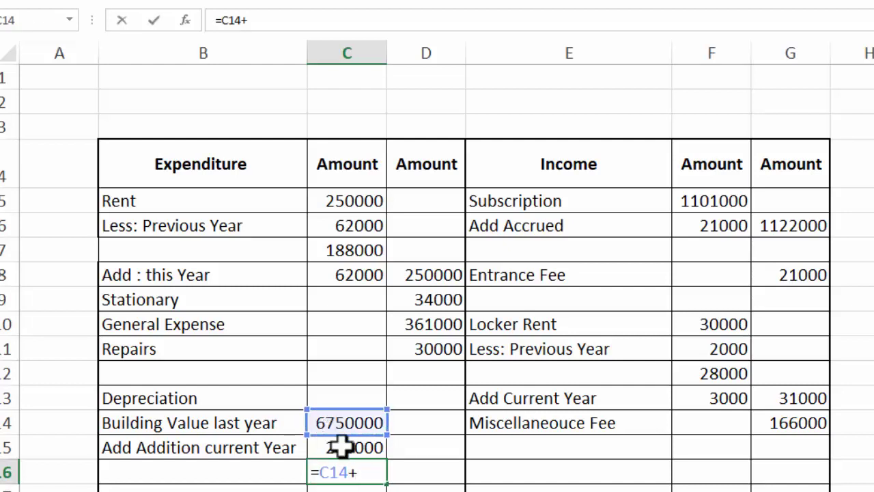
left_click(343, 447)
key("Return")
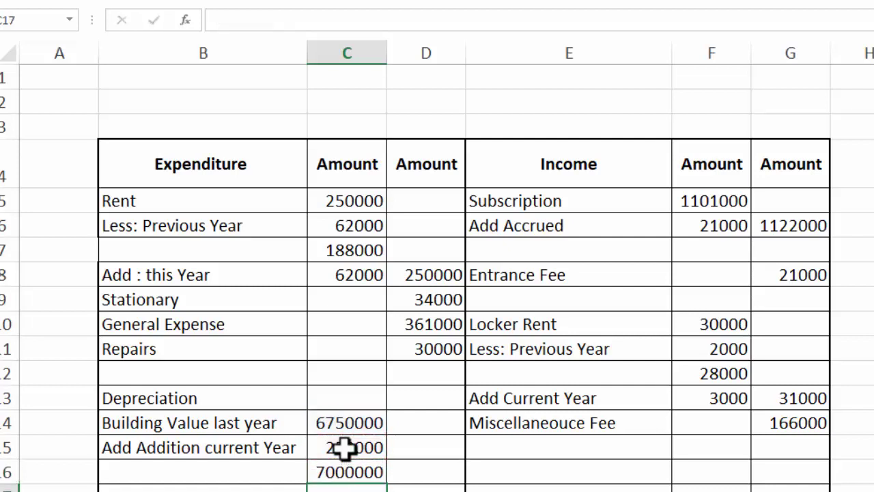
Label the total building value row in B16 as 5% Depreciation.
left_click(181, 471)
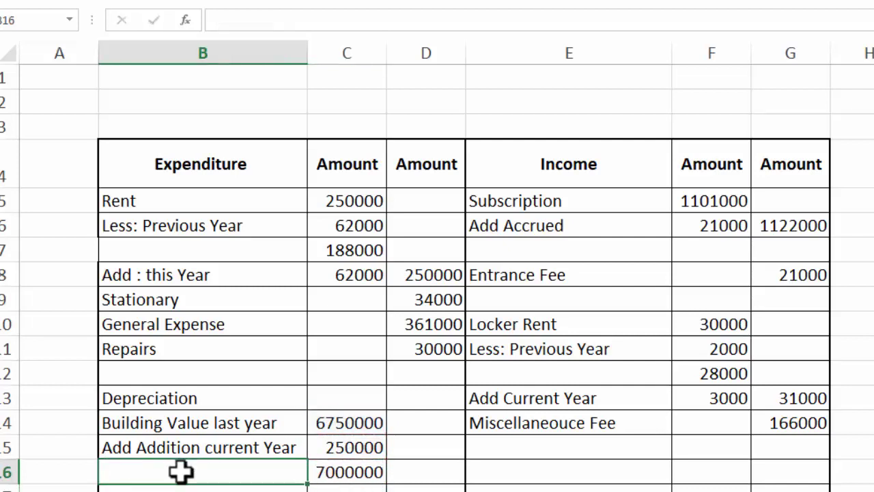
type("5%")
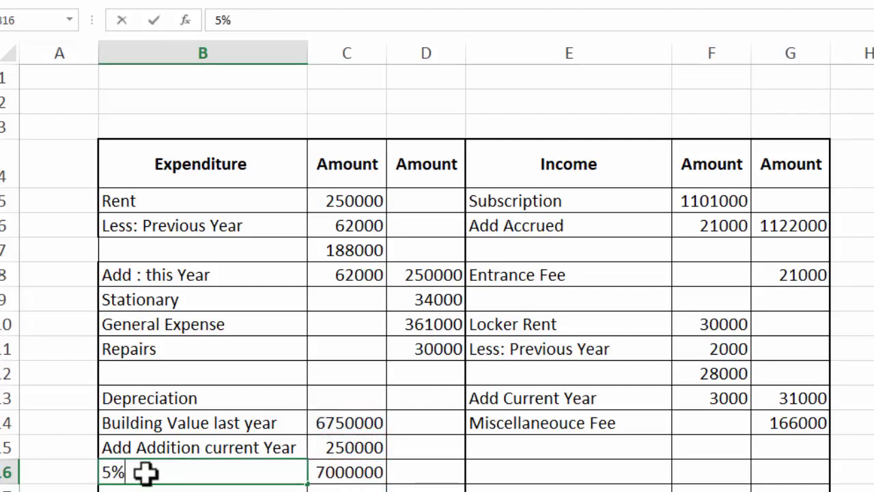
type(" depREC")
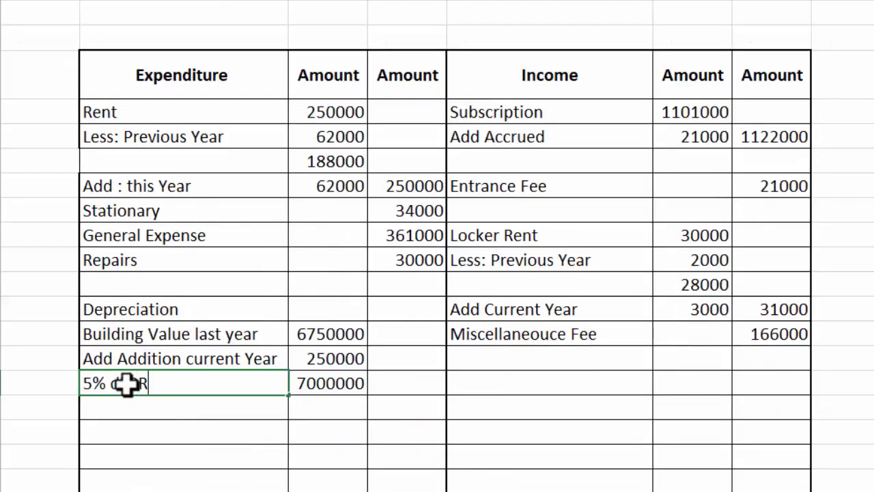
key("BackSpace")
key("BackSpace")
key("BackSpace")
key("BackSpace")
key("BackSpace")
key("BackSpace")
type("Deprecation")
key("BackSpace")
key("BackSpace")
key("BackSpace")
key("BackSpace")
key("BackSpace")
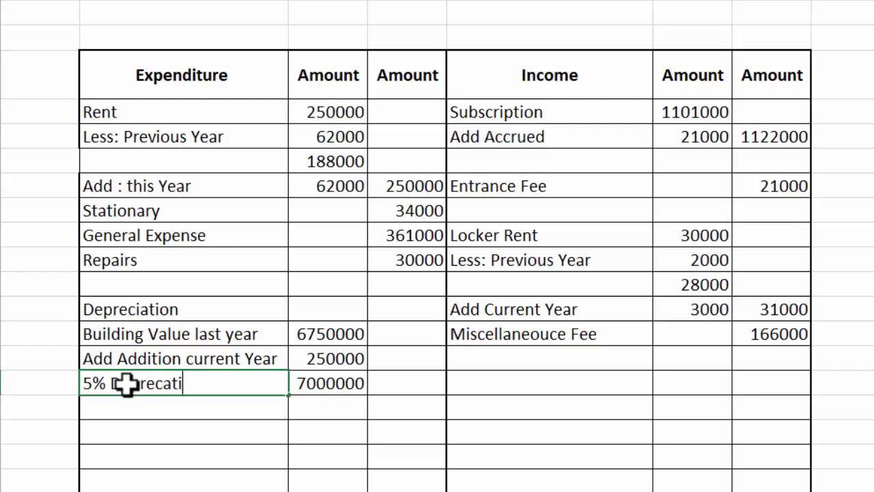
type("iation")
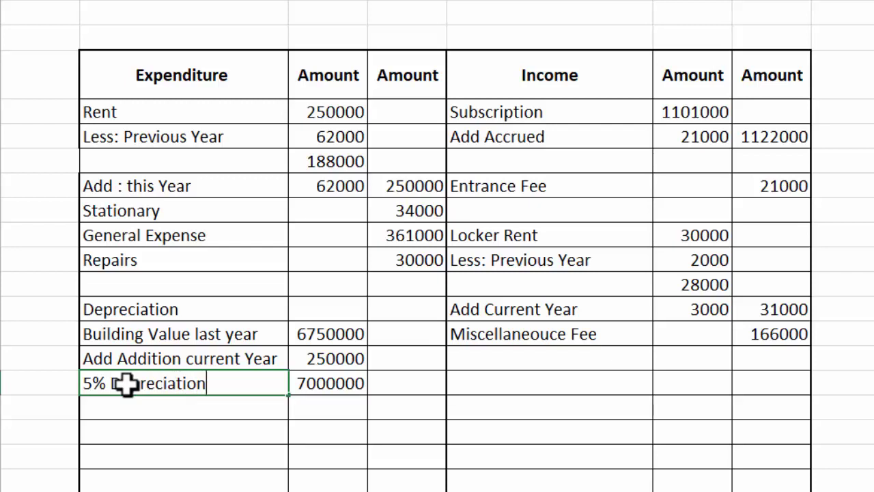
key("Tab")
Write the depreciation working 7000000*5/100 as text in B17, below the 5% Depreciation label.
left_click(140, 404)
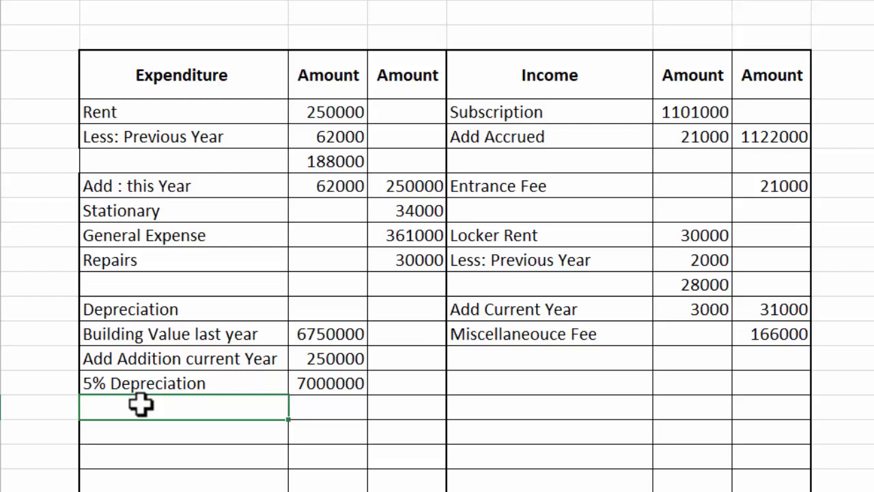
type("70000")
type("*5/100")
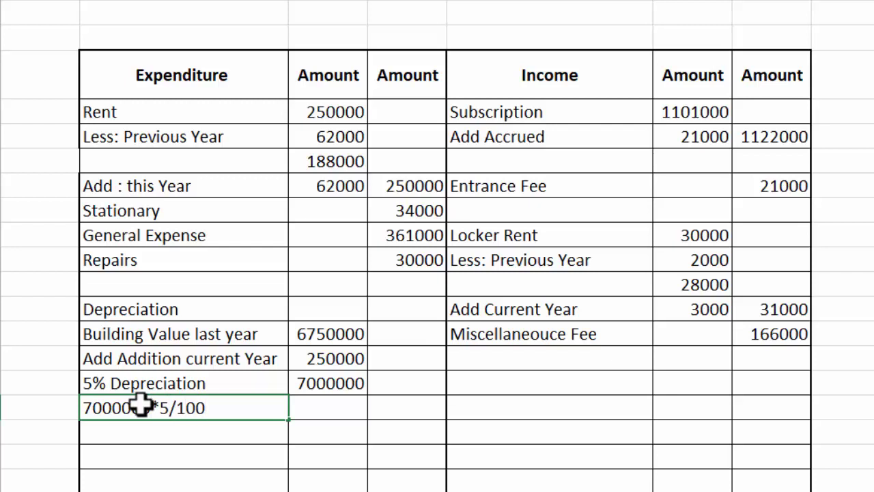
Calculate the 5% building depreciation in D16 with the formula =C16*5/100.
key("Tab")
left_click(393, 384)
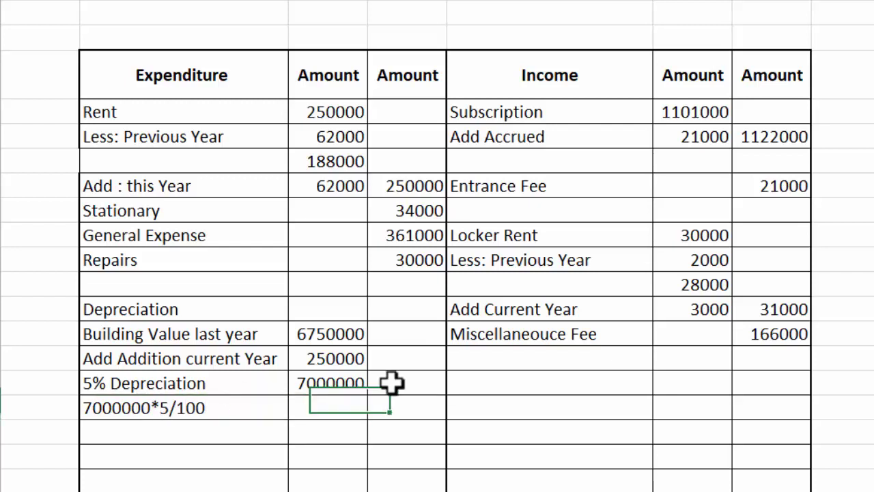
type("=")
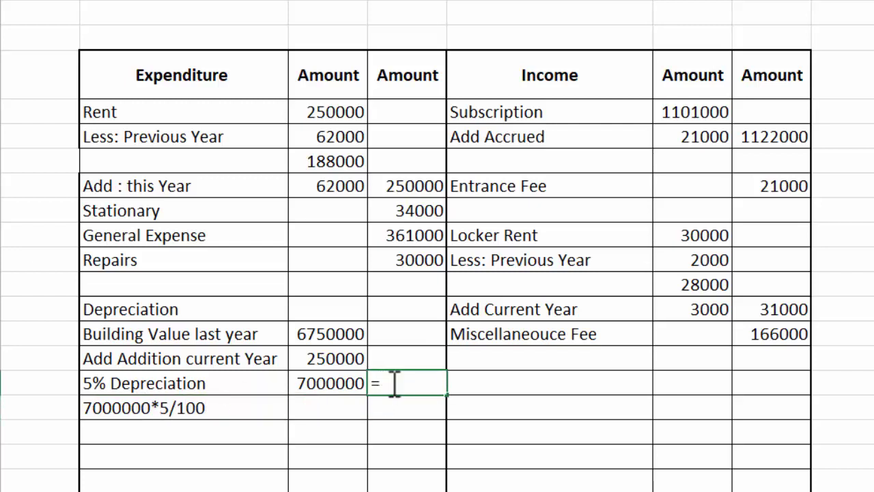
left_click(340, 383)
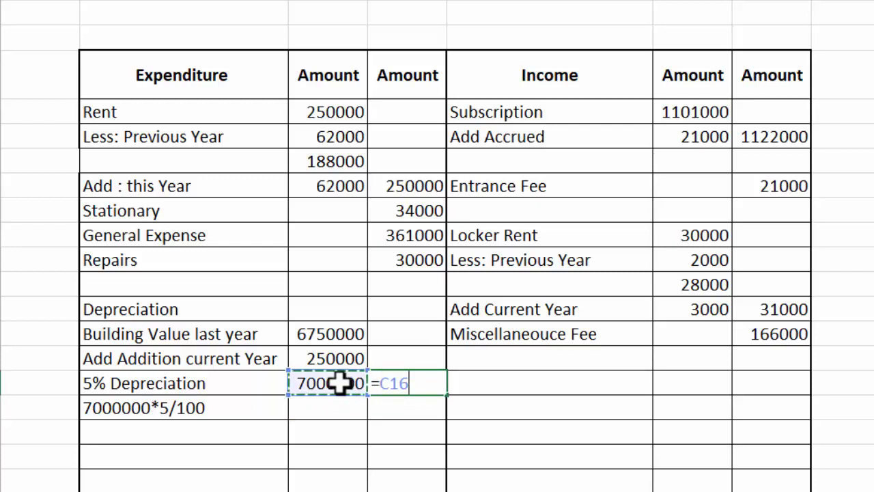
type("*5/100")
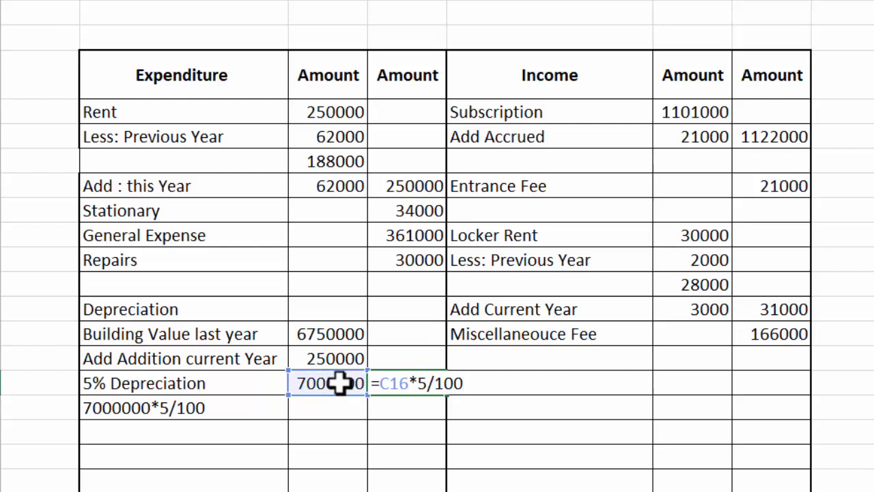
key("Return")
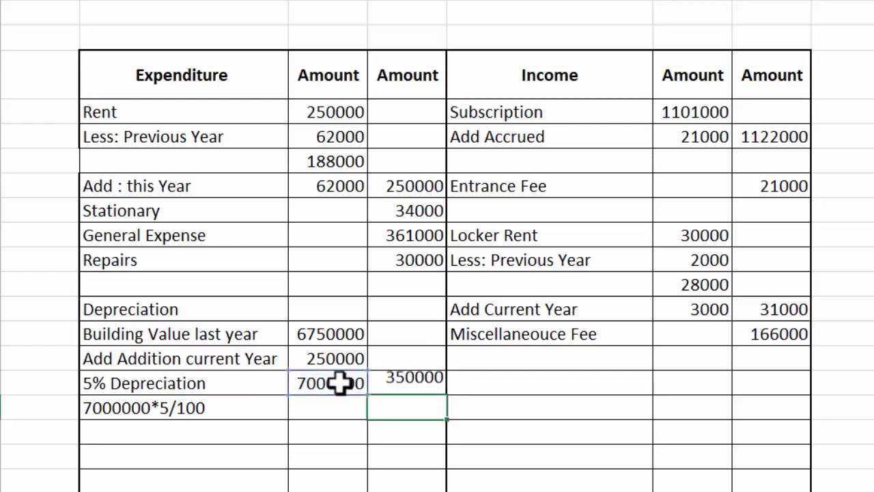
left_click(413, 383)
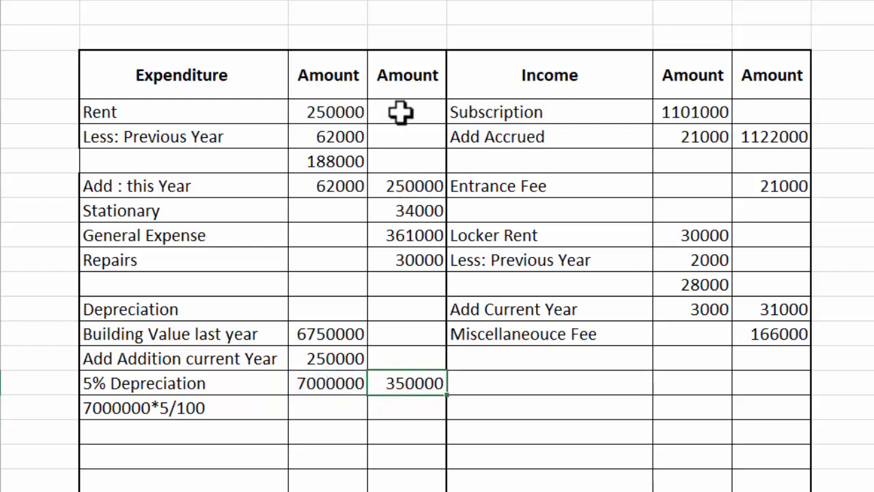
Apply thick outside borders to the outer Expenditure amount column from D5 down and the outer Income amount column from its G4 header down.
left_click_drag(400, 111, 390, 472)
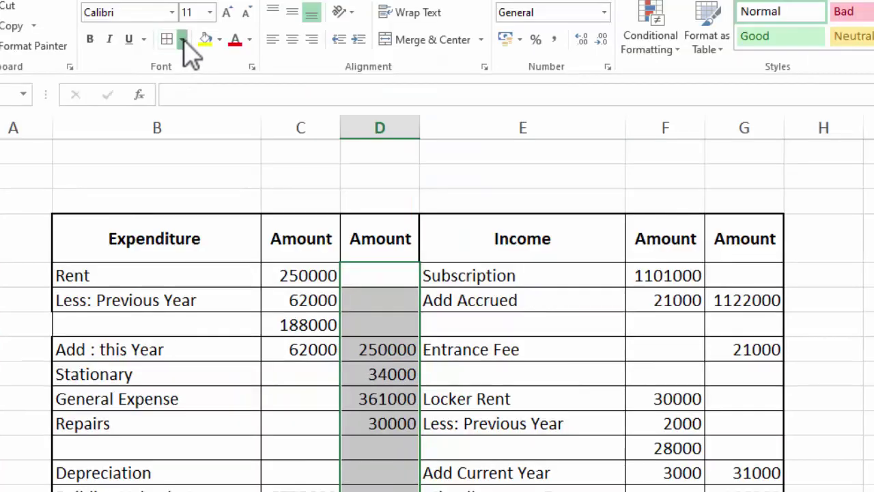
left_click(181, 39)
left_click(181, 250)
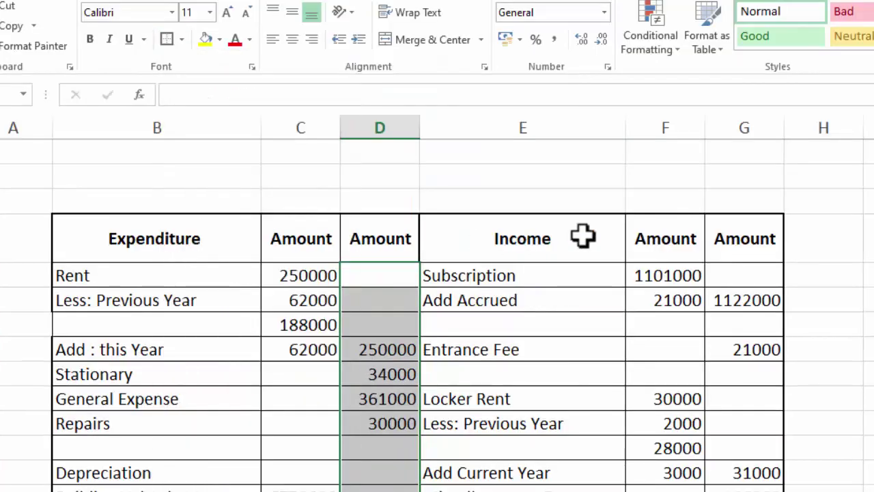
left_click_drag(723, 236, 739, 491)
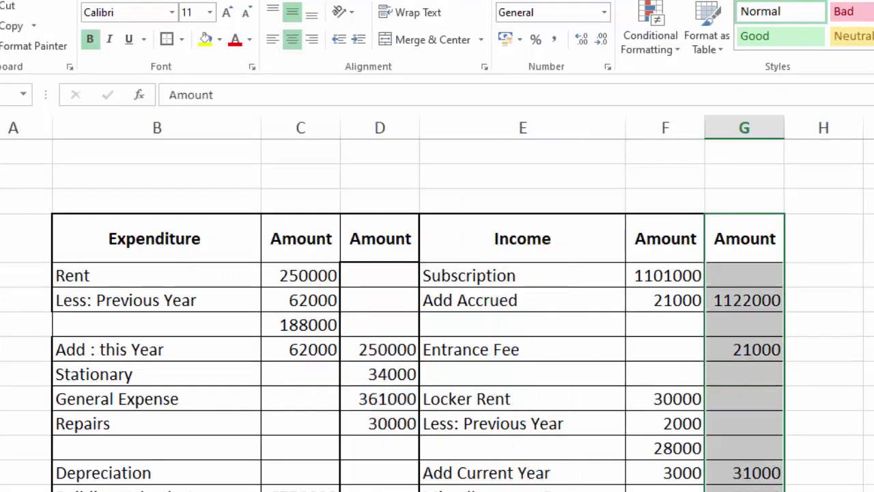
left_click(167, 46)
left_click(872, 314)
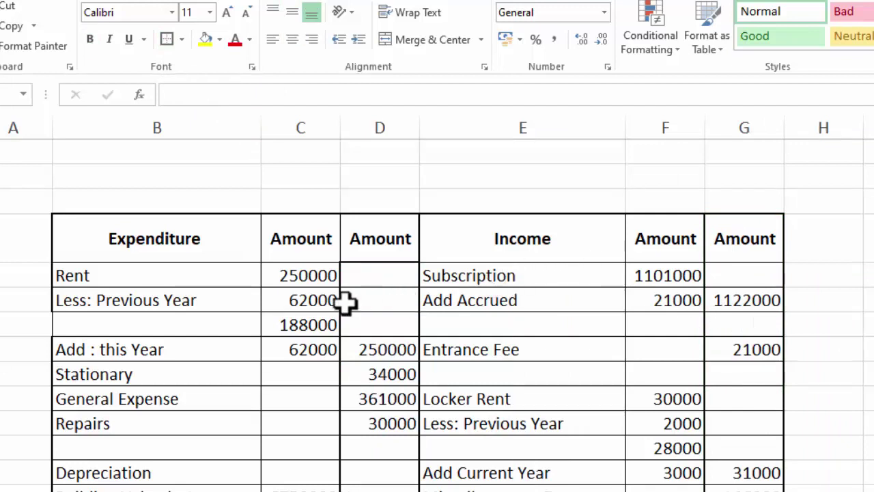
Format the outer Expenditure amounts from D5 down in comma style without decimal places.
left_click_drag(380, 275, 381, 491)
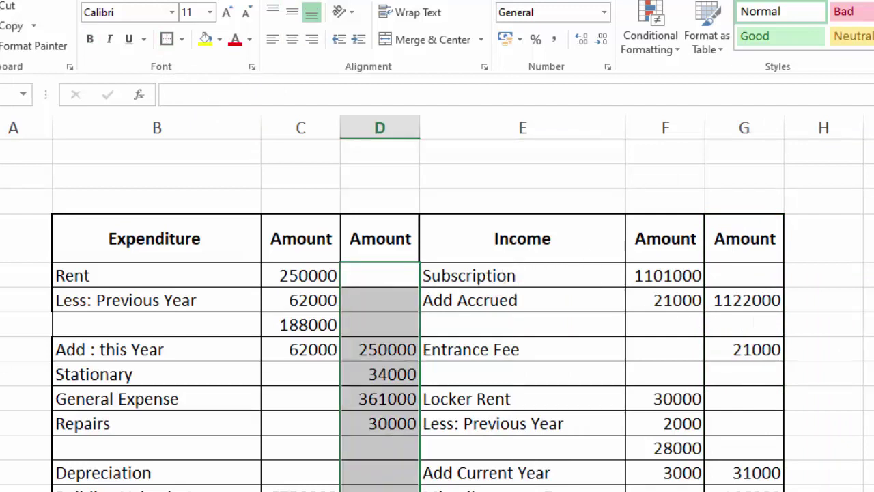
left_click(554, 39)
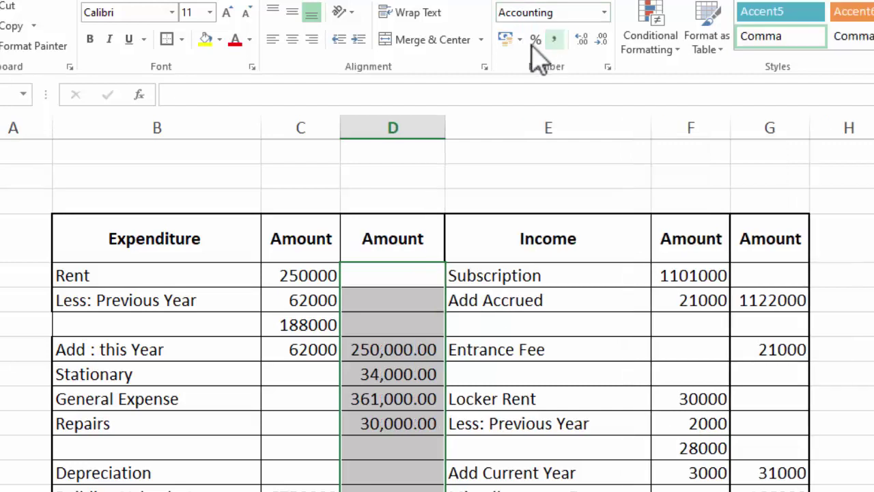
left_click(581, 43)
double_click(600, 44)
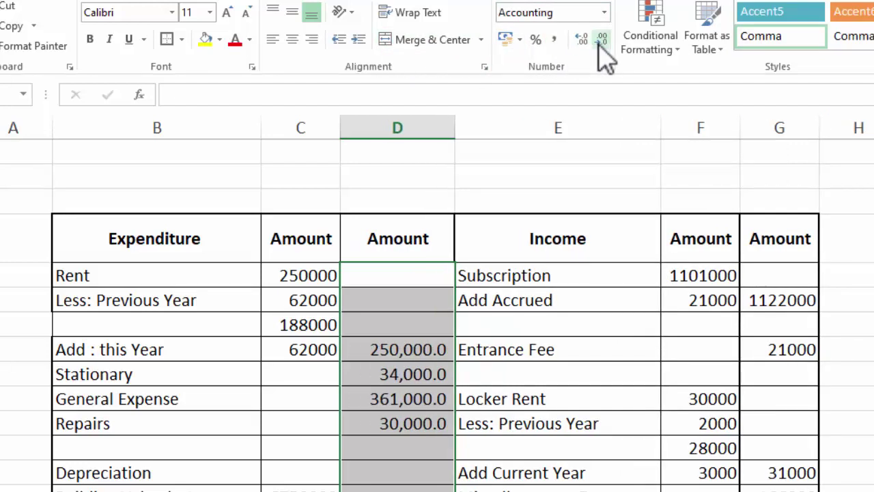
left_click(601, 43)
Format the outer Income amounts from G5 down in comma style without decimal places.
left_click(784, 273)
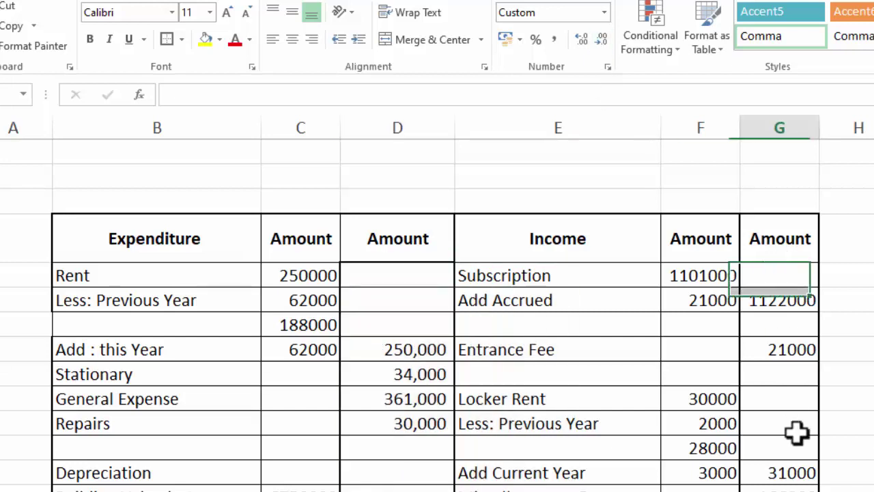
left_click_drag(797, 431, 792, 489)
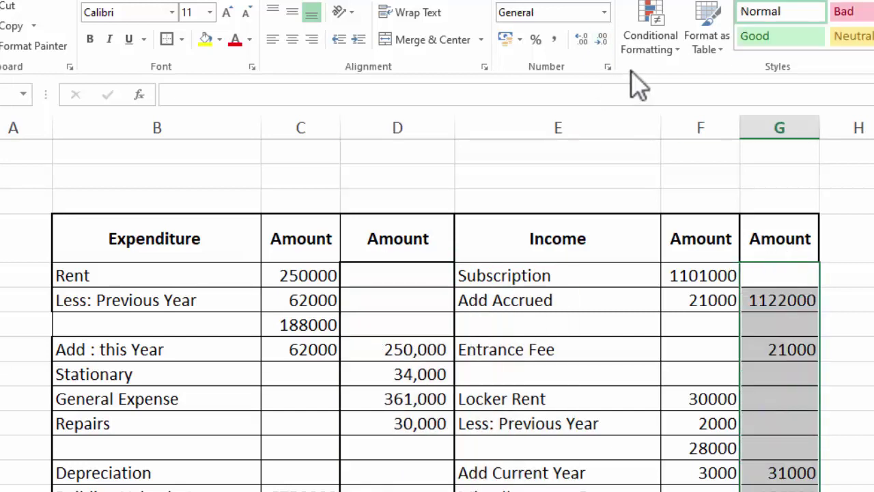
left_click(555, 41)
left_click(600, 39)
left_click(600, 40)
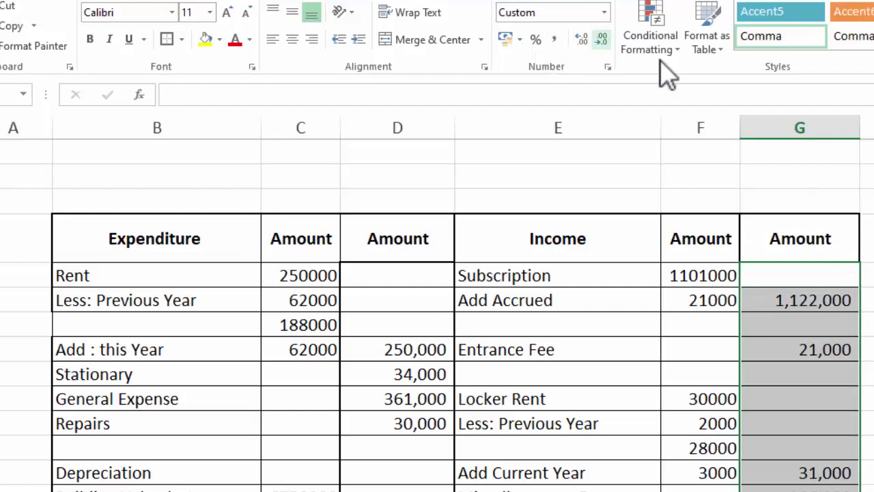
left_click(873, 239)
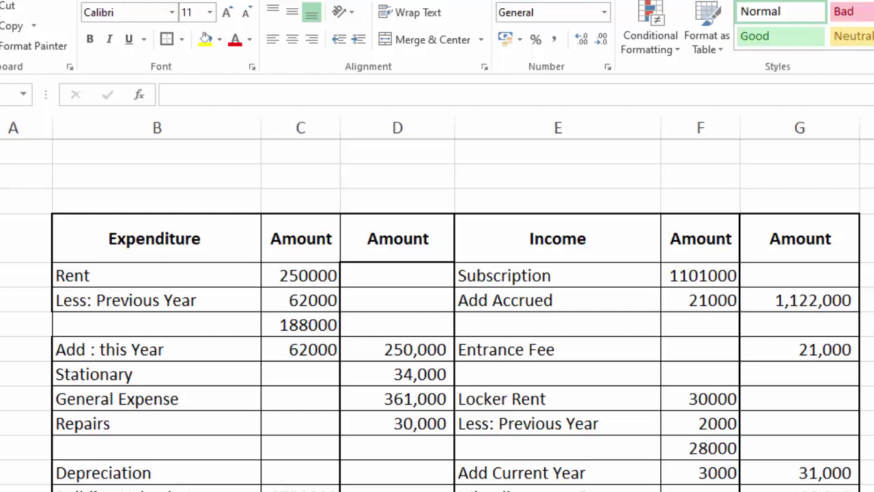
Total the outer Expenditure amounts in D20 with the formula =SUM(D5:D19).
scroll(437, 273, "down", 1)
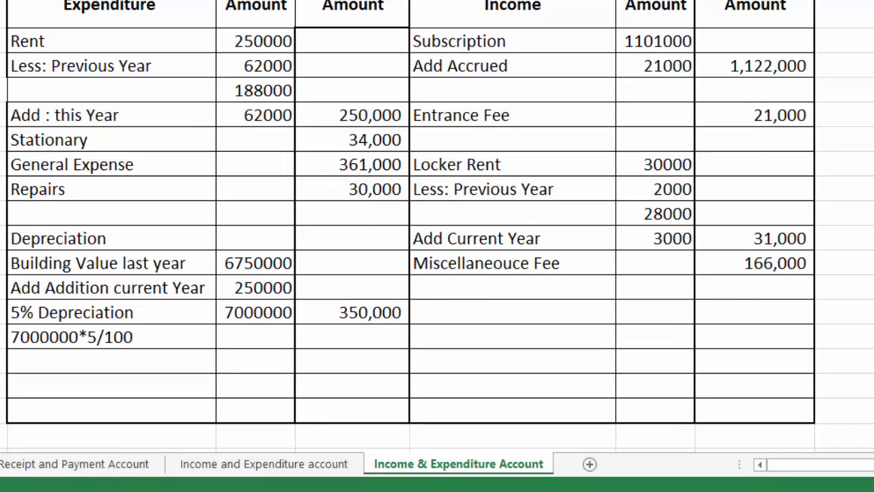
left_click(360, 411)
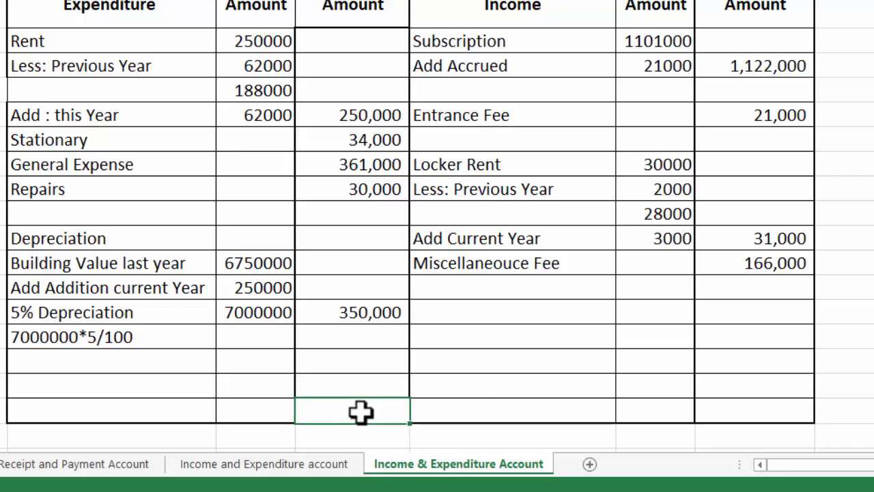
key("alt+equal")
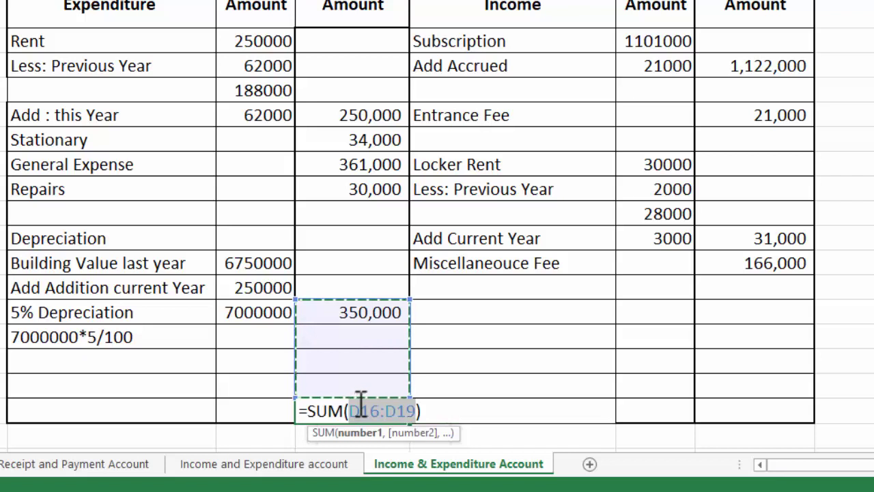
left_click_drag(412, 298, 389, 39)
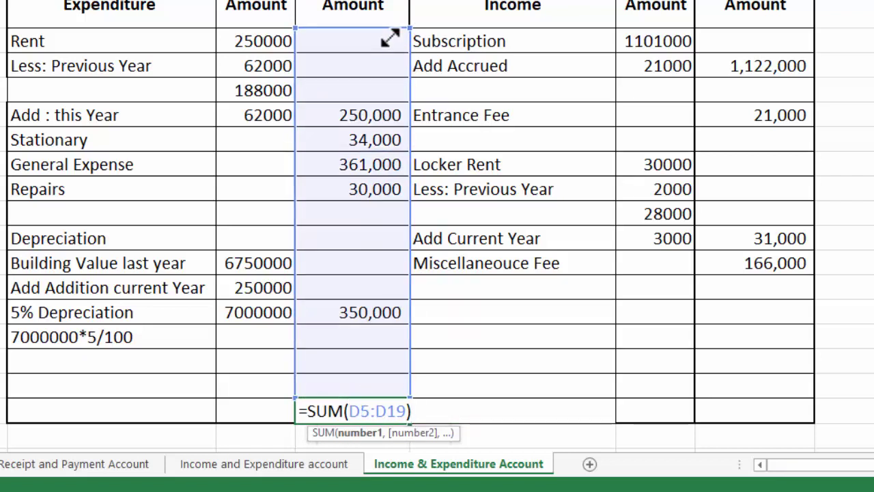
key("Return")
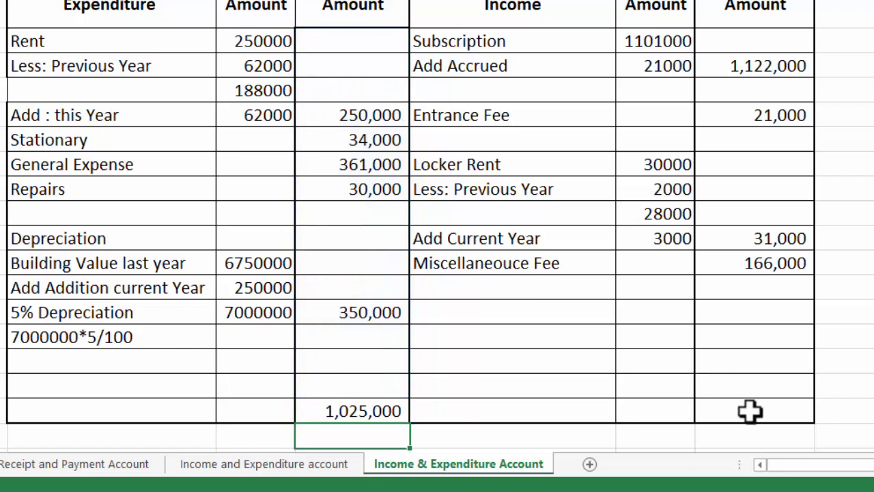
Total the outer Income amounts in G20 with the formula =SUM(G5:G19).
left_click(750, 410)
key("alt+equal")
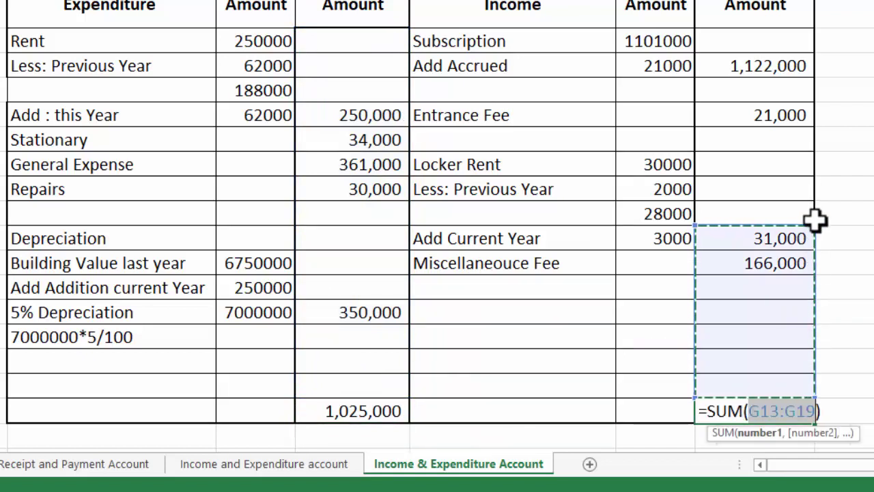
left_click_drag(815, 225, 808, 39)
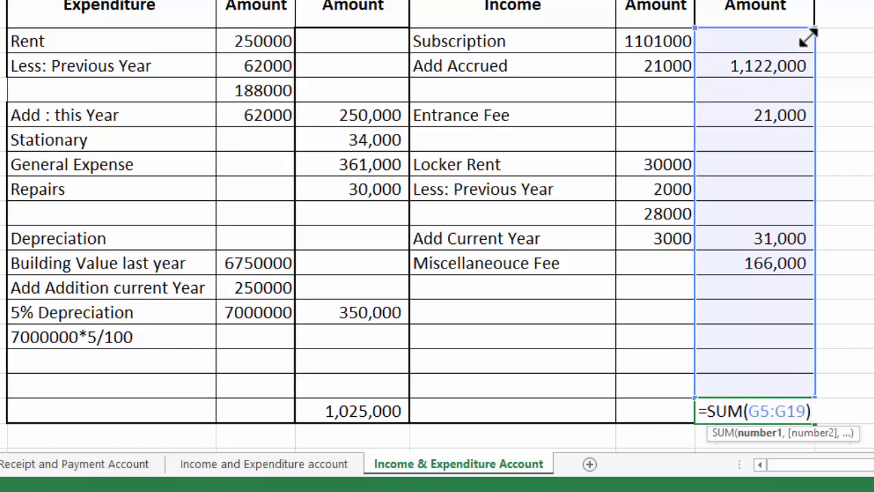
key("Return")
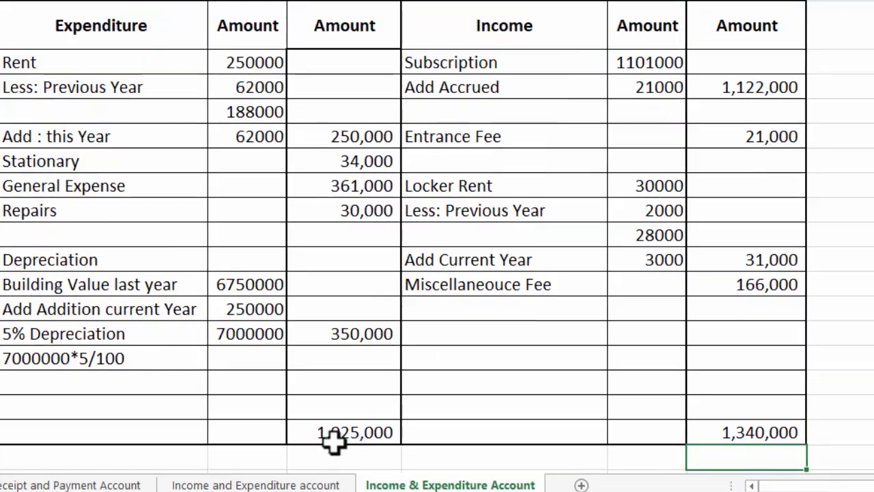
Calculate the difference between total income and total expenditure in I20, outside the table, with the formula =G20-D20.
left_click(871, 413)
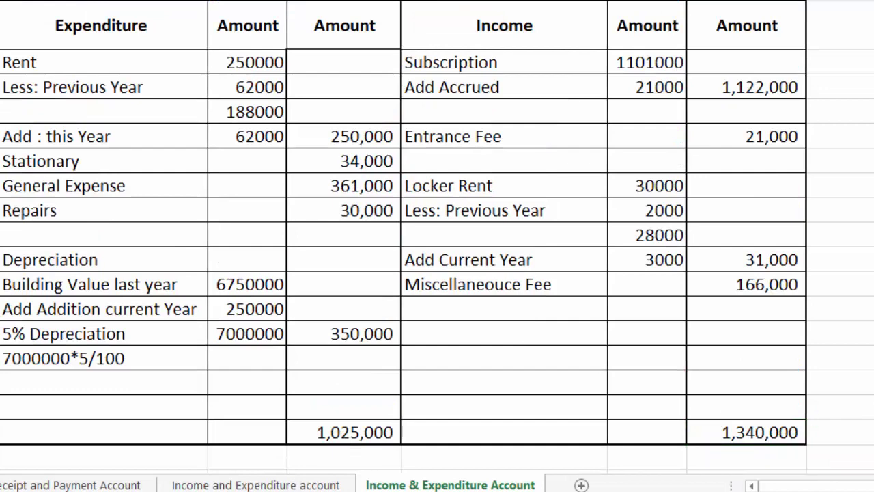
type("=")
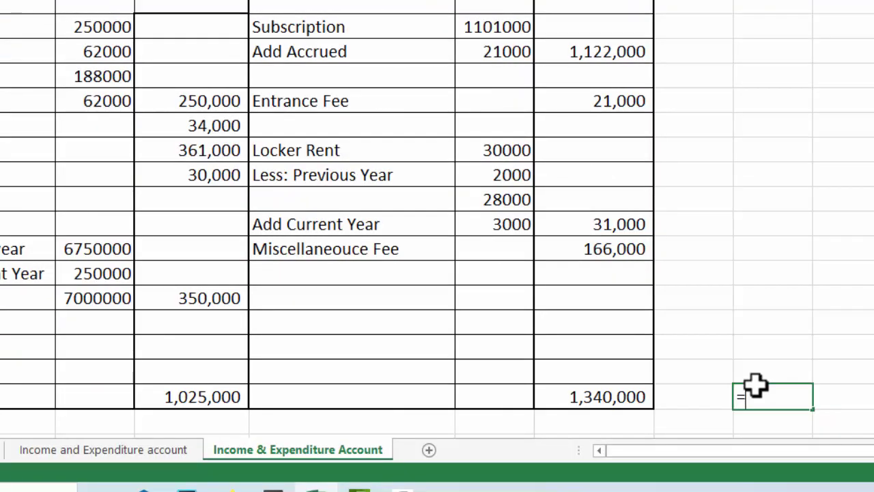
left_click(624, 379)
left_click(615, 390)
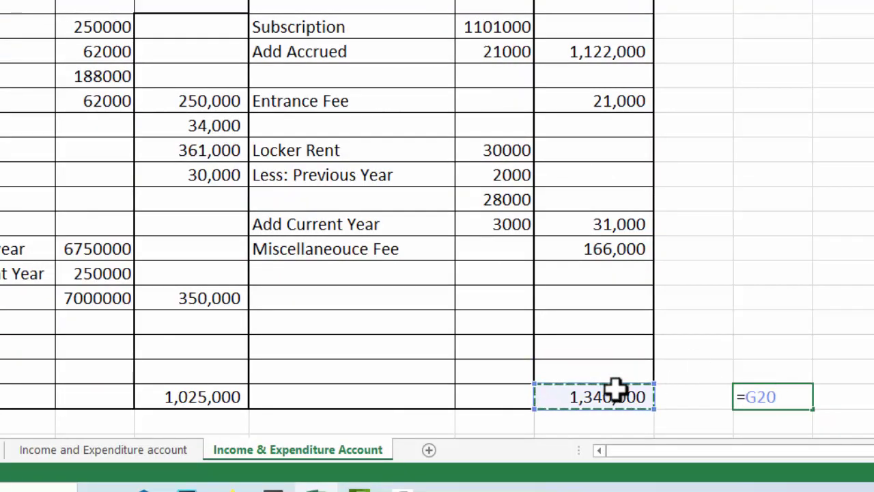
type("-")
left_click(219, 395)
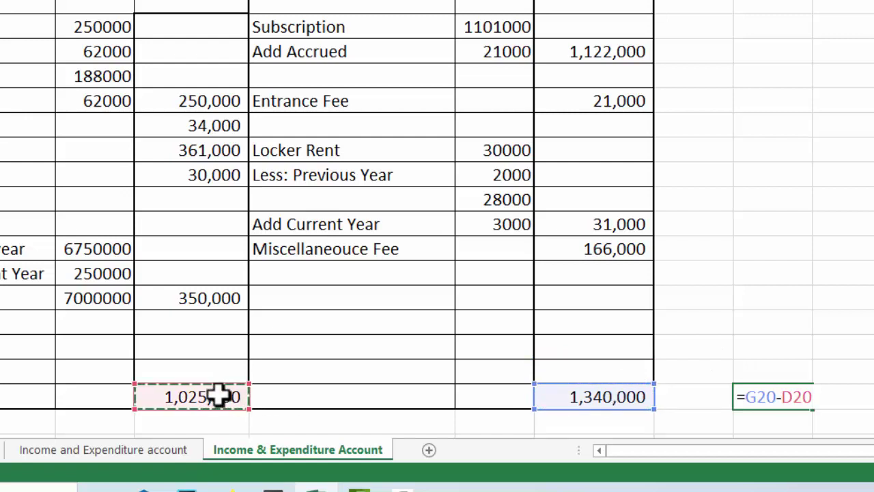
key("Return")
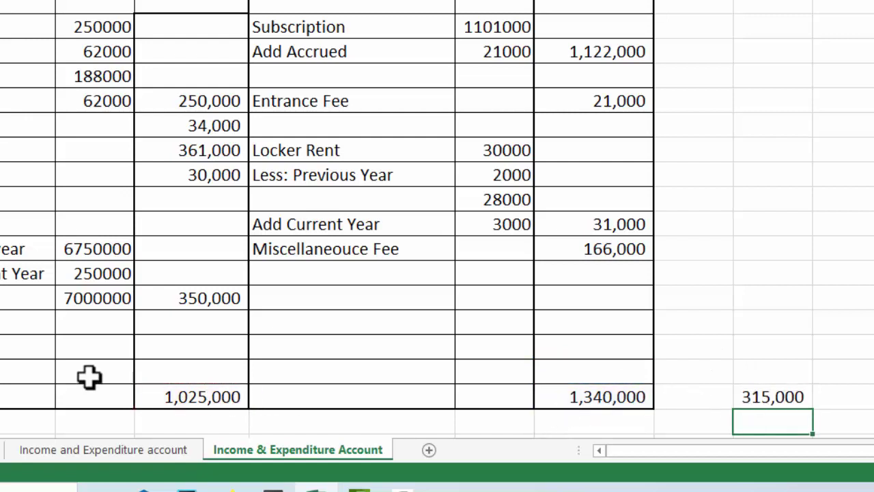
left_click(27, 372)
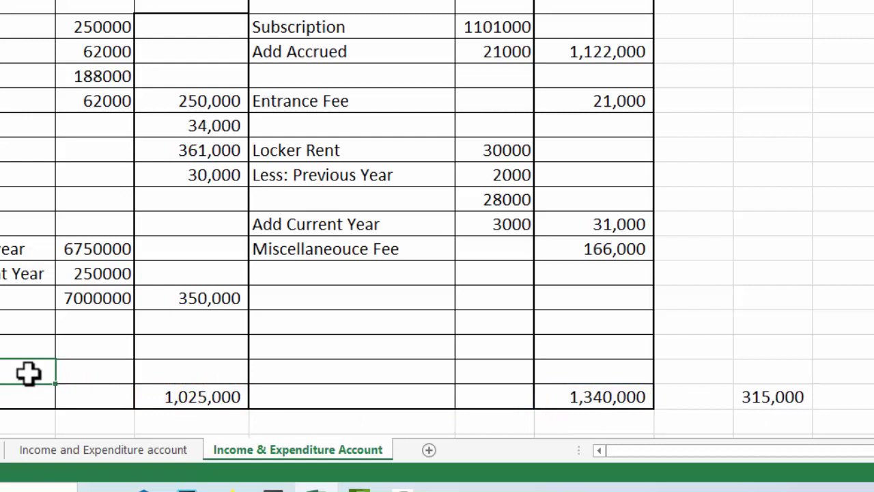
type("Surplus of")
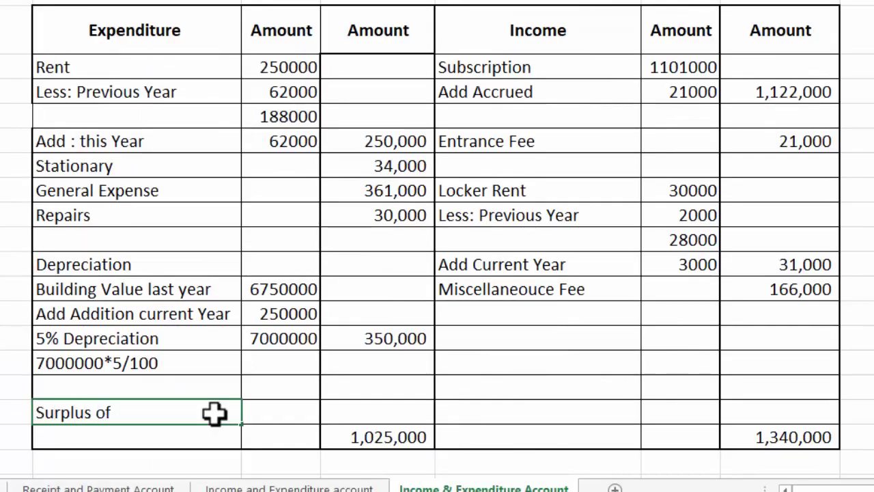
type(" Income ove")
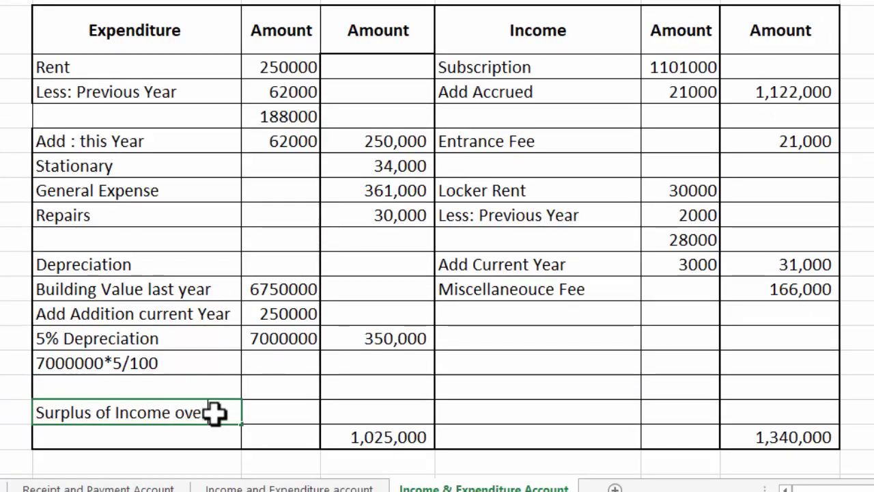
type("r Expe")
key("BackSpace")
key("BackSpace")
key("BackSpace")
key("BackSpace")
key("BackSpace")
key("BackSpace")
key("BackSpace")
key("BackSpace")
key("BackSpace")
key("BackSpace")
key("BackSpace")
key("BackSpace")
key("BackSpace")
key("BackSpace")
key("BackSpace")
key("BackSpace")
key("BackSpace")
key("BackSpace")
key("BackSpace")
key("BackSpace")
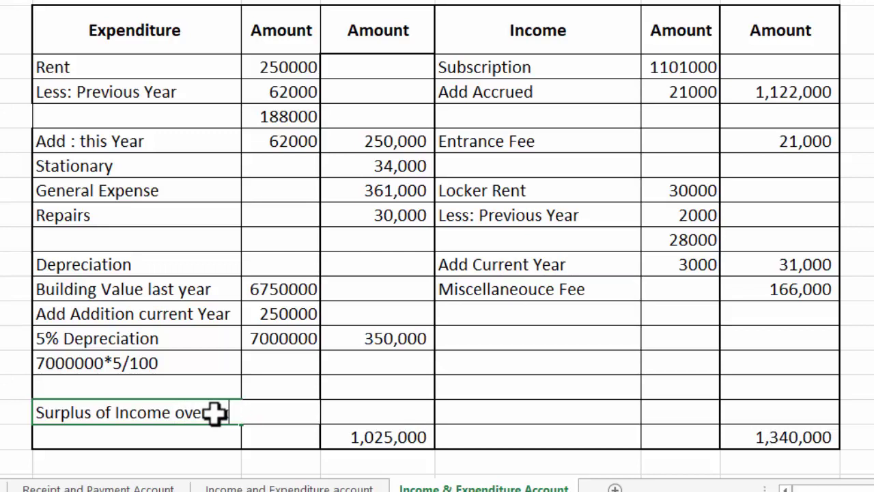
Enter the label "Surplus of Income Over" in B18 and continue it with "Expenditure" in B19.
left_click(184, 386)
type("Sur")
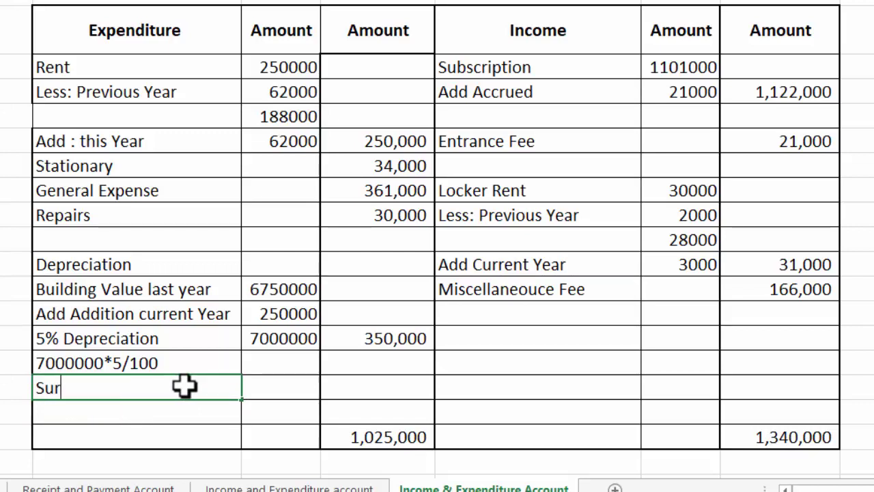
type("plus of Income ove")
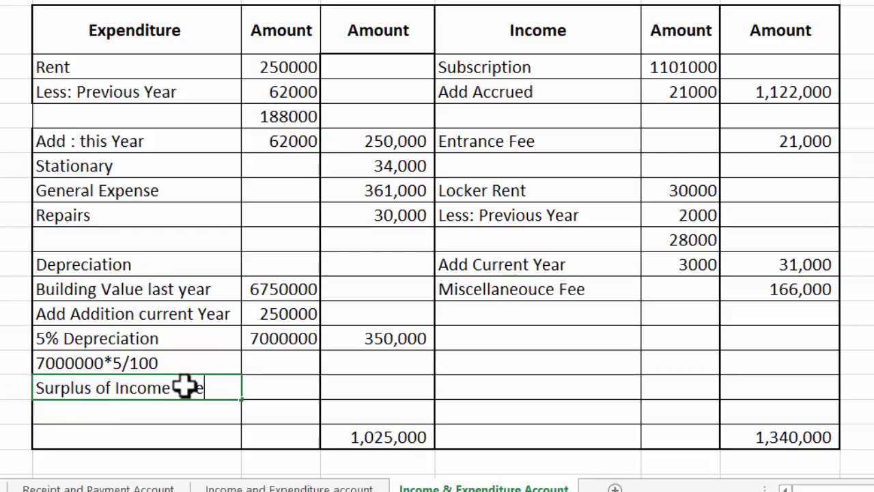
type("r")
key("Return")
type("Expen")
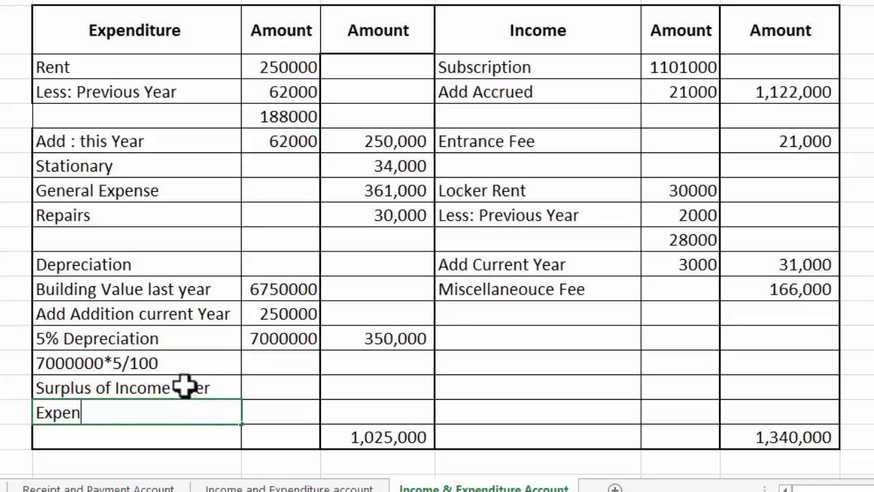
type("diture")
Enter the surplus amount 315000 in the outer Expenditure amount column, in D19.
key("Tab")
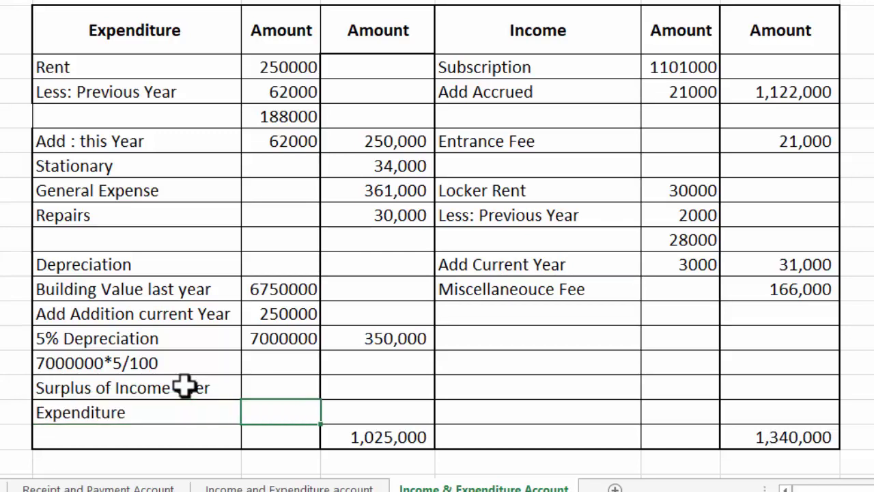
key("Tab")
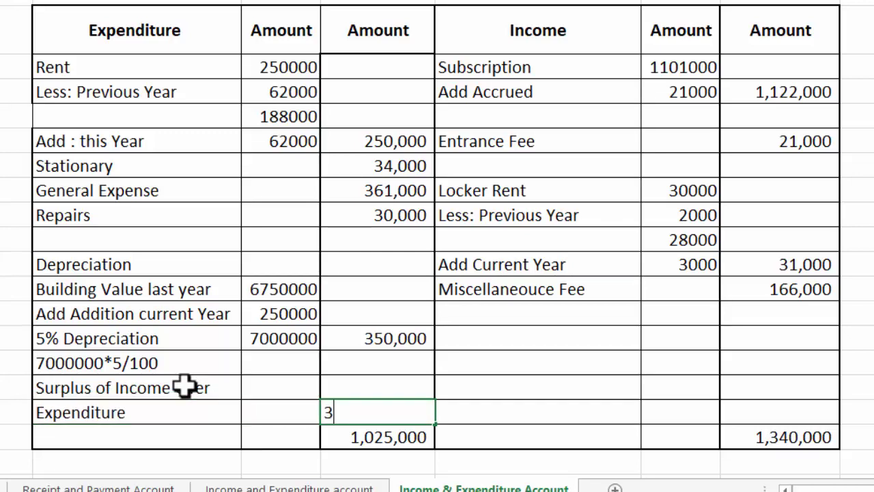
type("315000")
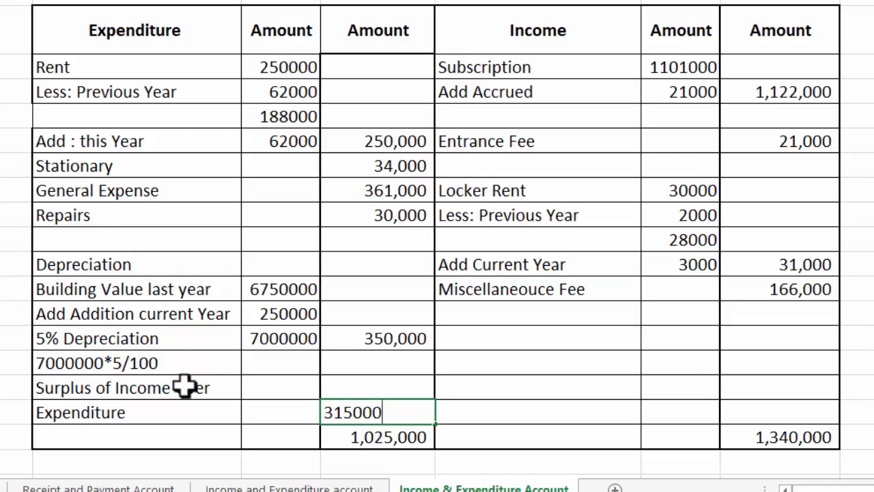
key("Tab")
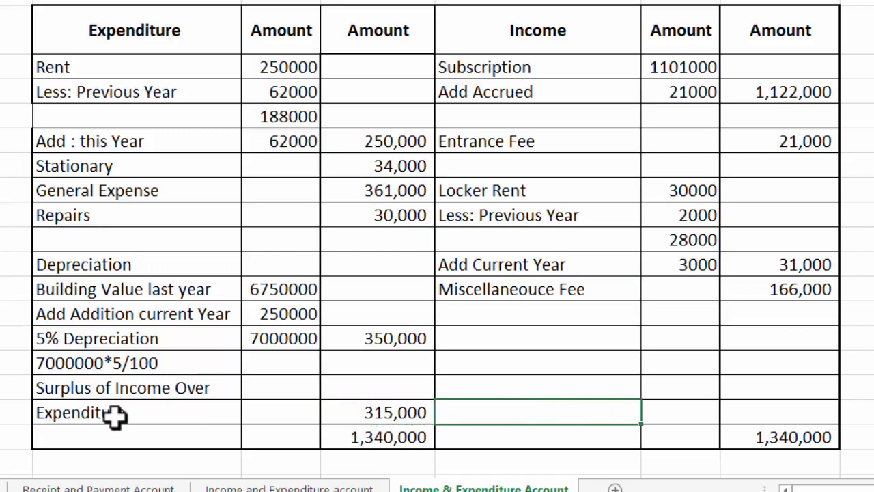
Label row 20 "Total" on both the Expenditure and Income sides and make the row B20:G20 bold.
left_click(151, 430)
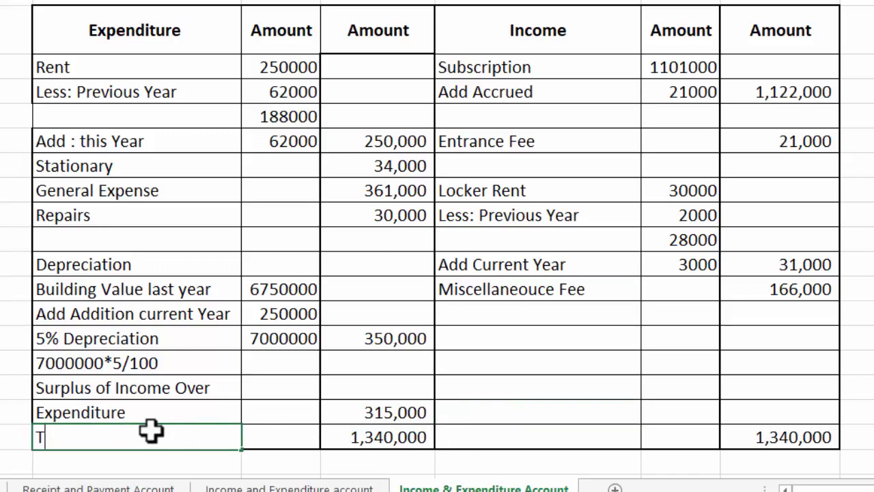
type("Total")
key("Tab")
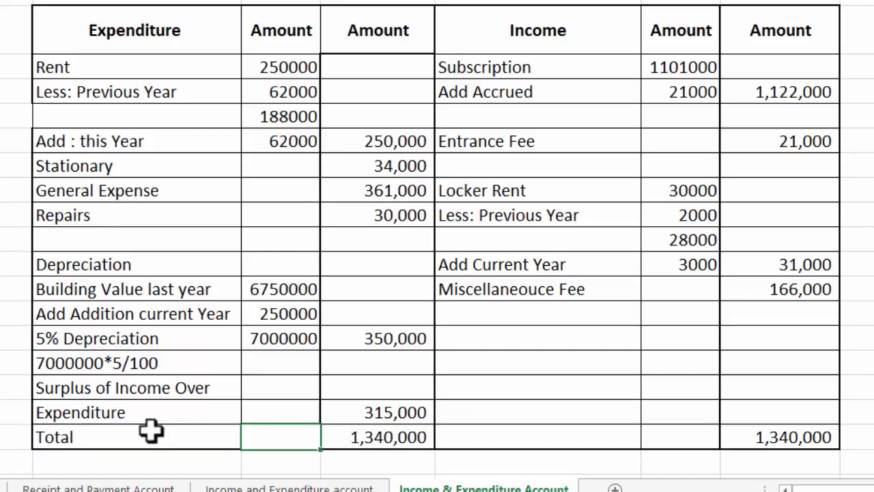
left_click(566, 430)
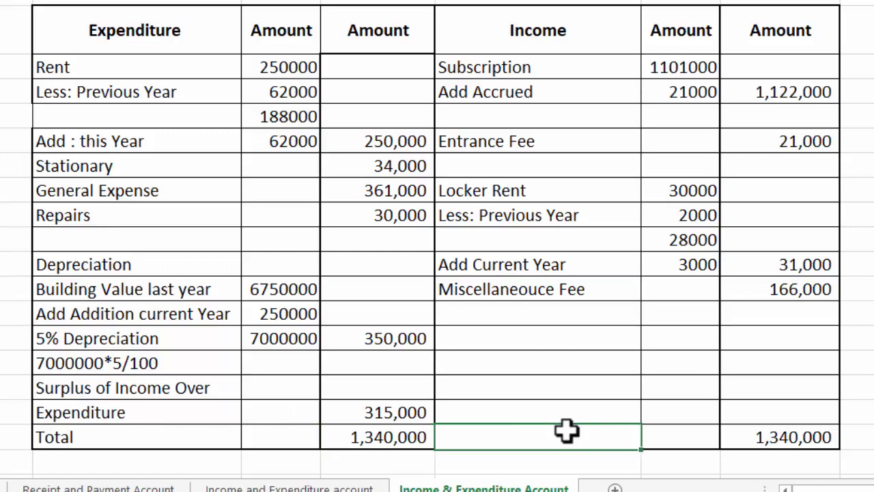
type("Total")
key("Tab")
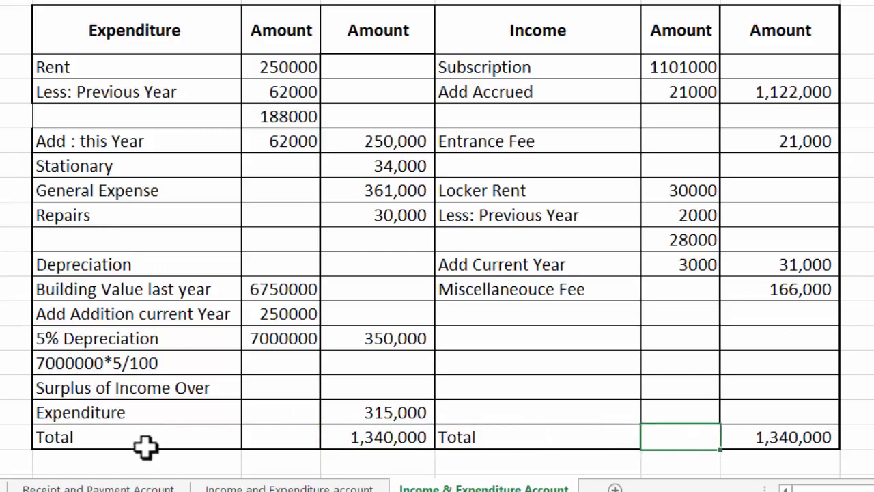
left_click_drag(141, 435, 728, 429)
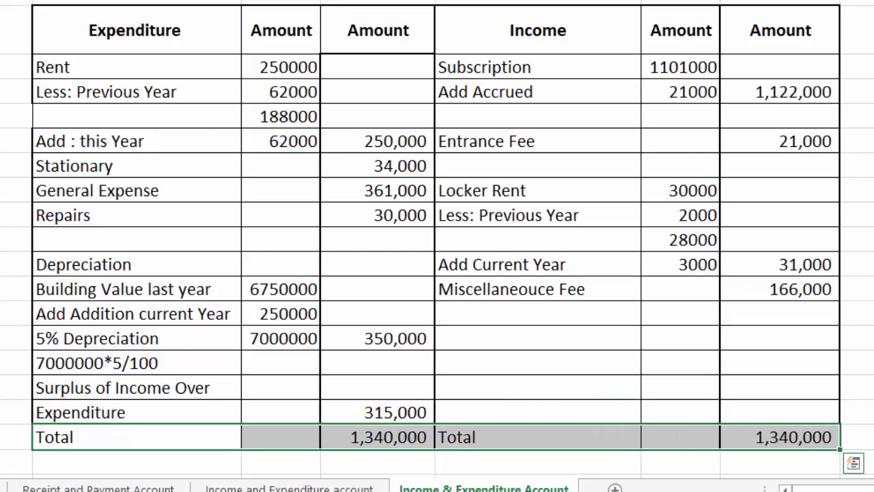
key("ctrl+b")
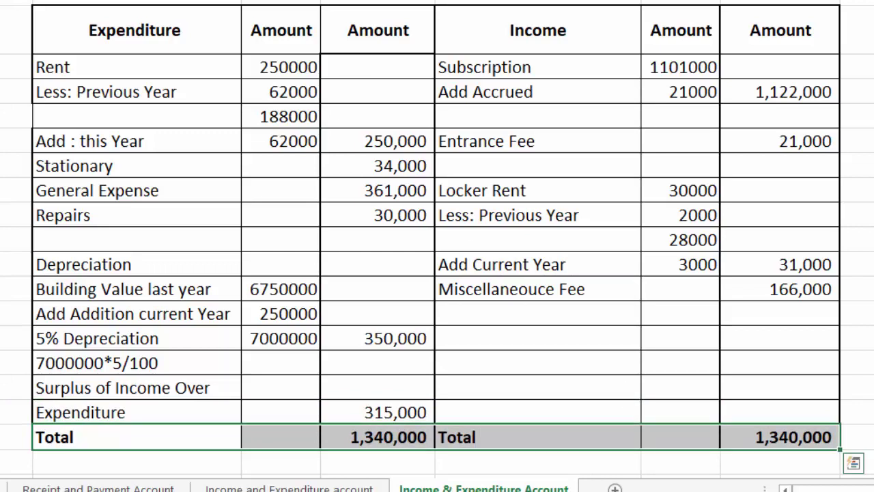
left_click_drag(72, 31, 781, 34)
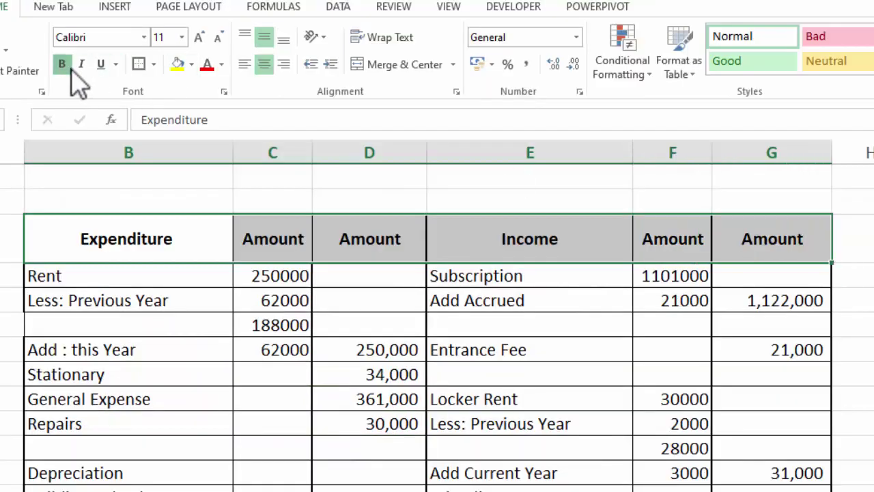
left_click(67, 68)
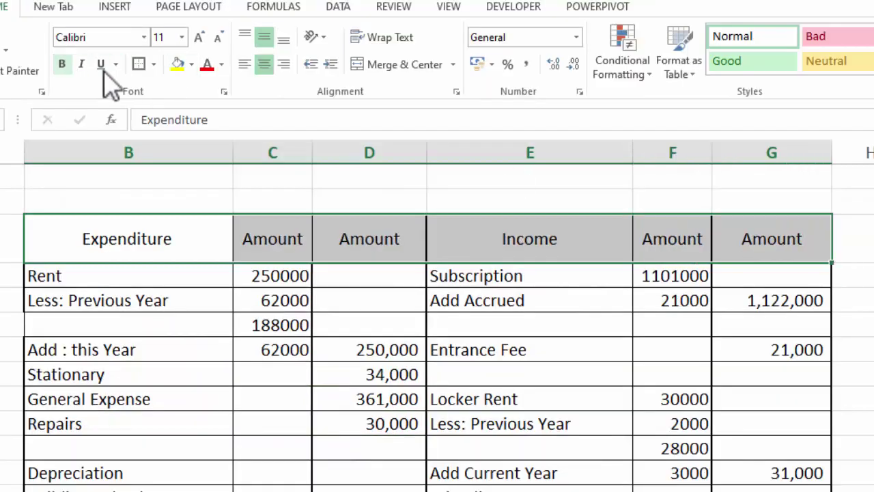
left_click(63, 65)
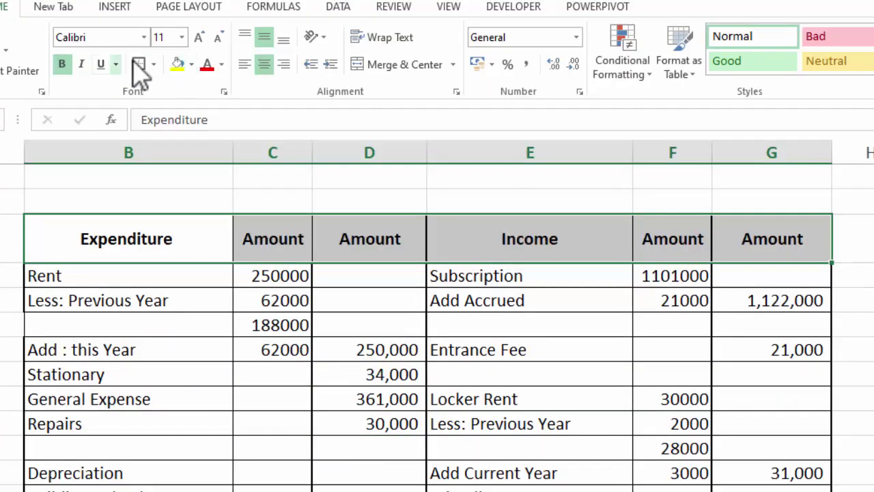
Retype the Expenditure side's headings in capitals as EXPENDITURE, AMOUNT and AMOUNT in B4:D4.
left_click(150, 236)
type("e")
key("BackSpace")
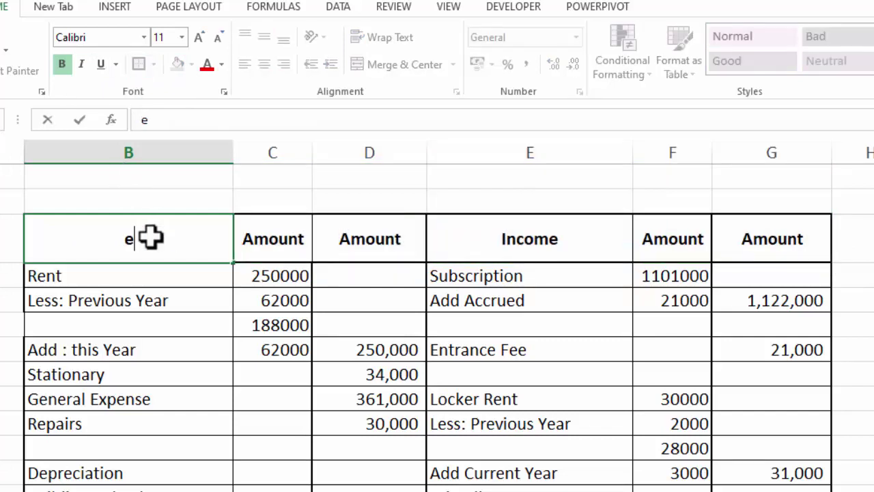
type("EXPENDITU")
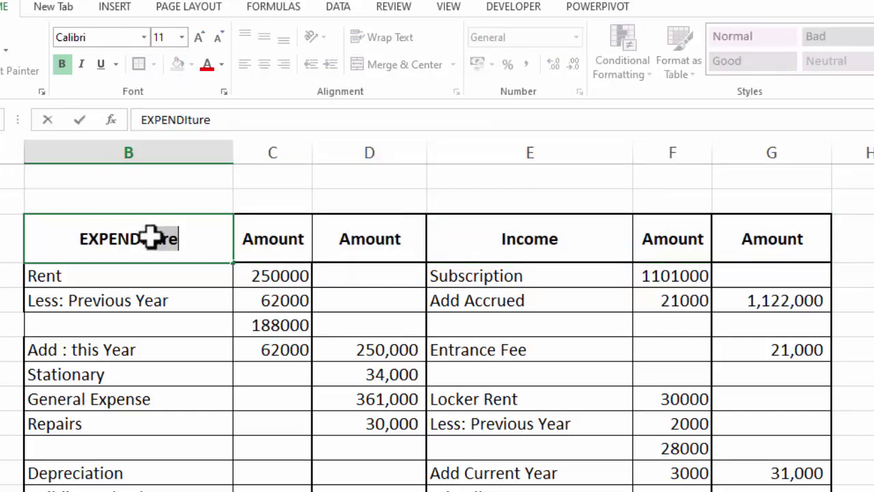
type("RE")
key("Tab")
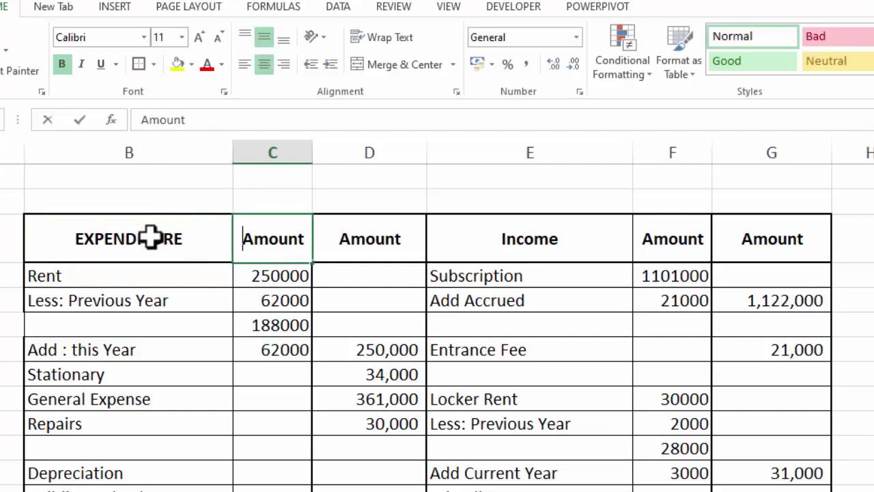
type("AMOUNT")
key("Tab")
type("AMOU")
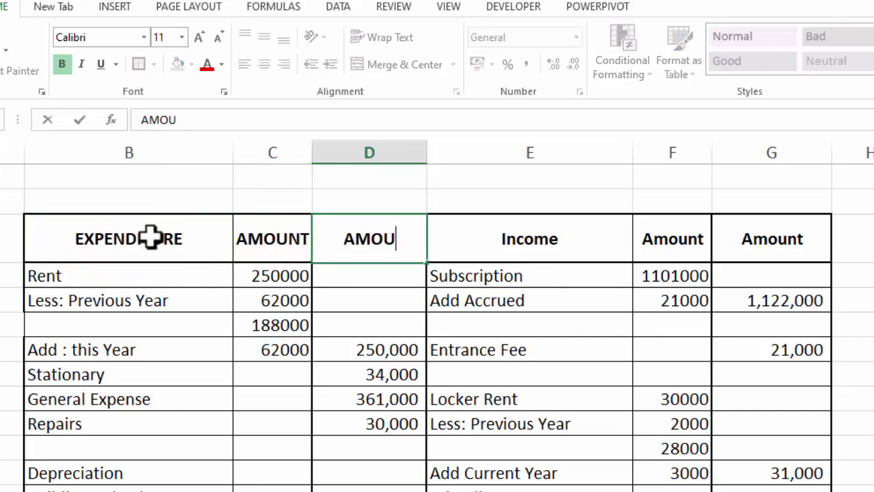
type("NT")
key("Tab")
Retype the Income side's headings in capitals as INCOME, AMOUNT and AMOUNT in E4:G4.
type("INC")
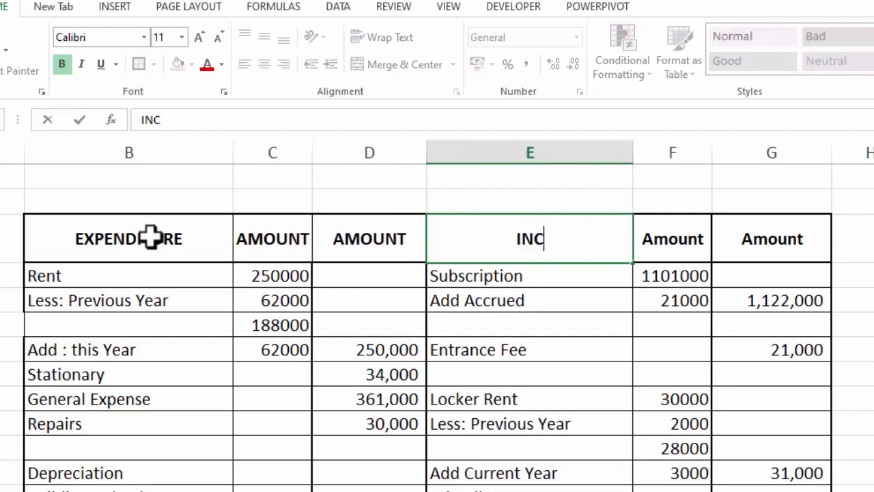
type("OME")
key("Tab")
key("F2")
type("AMOUNT")
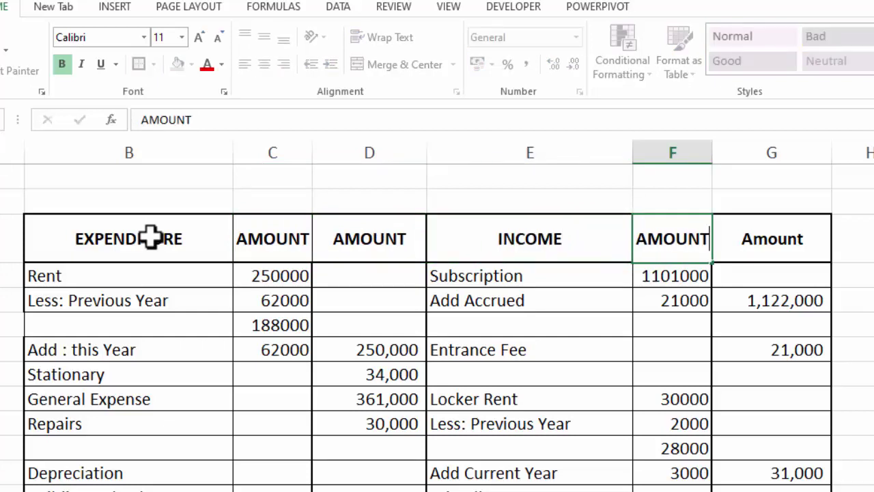
key("Tab")
type("AMOUNT")
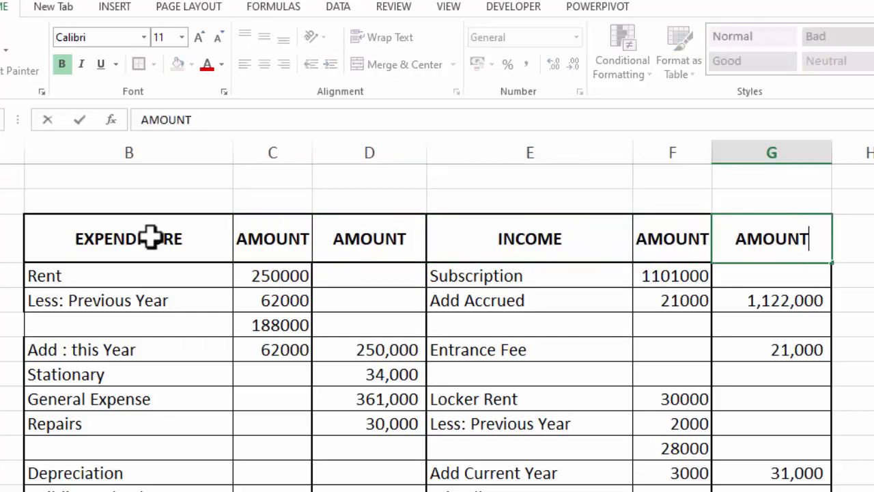
key("Tab")
left_click(850, 389)
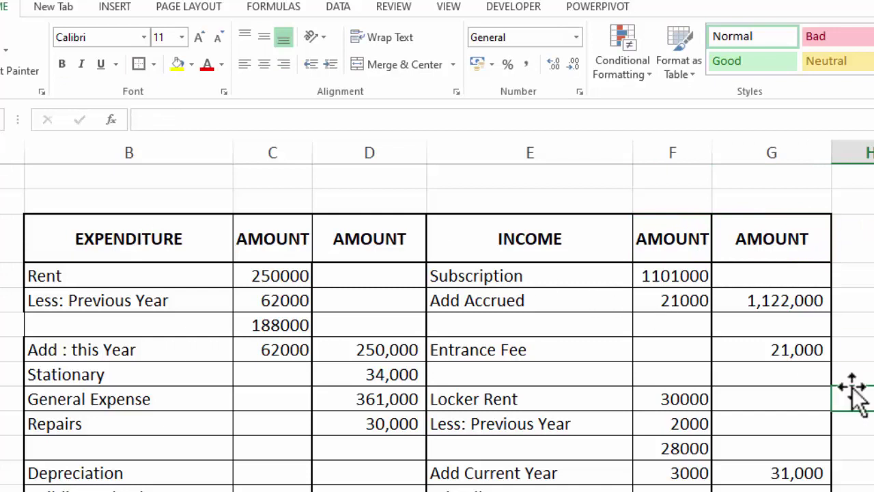
left_click(873, 396)
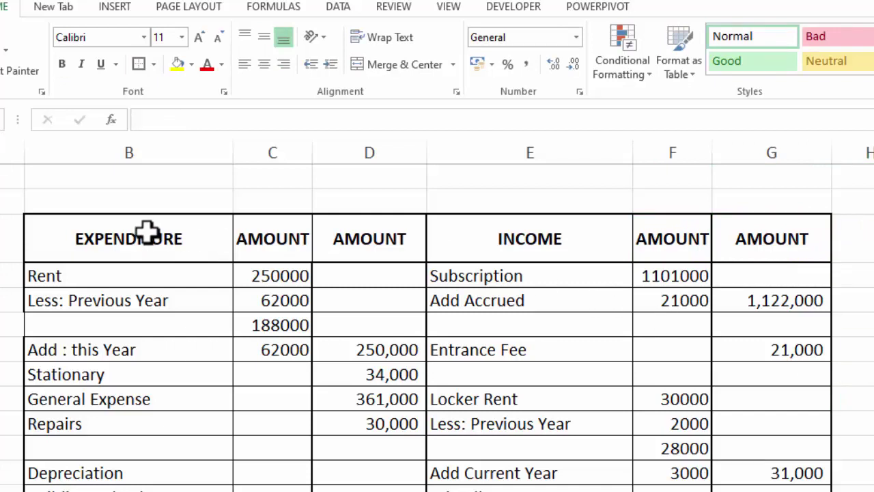
Give the heading row B4:G4 a standard dark blue fill and a white font.
left_click_drag(140, 236, 775, 239)
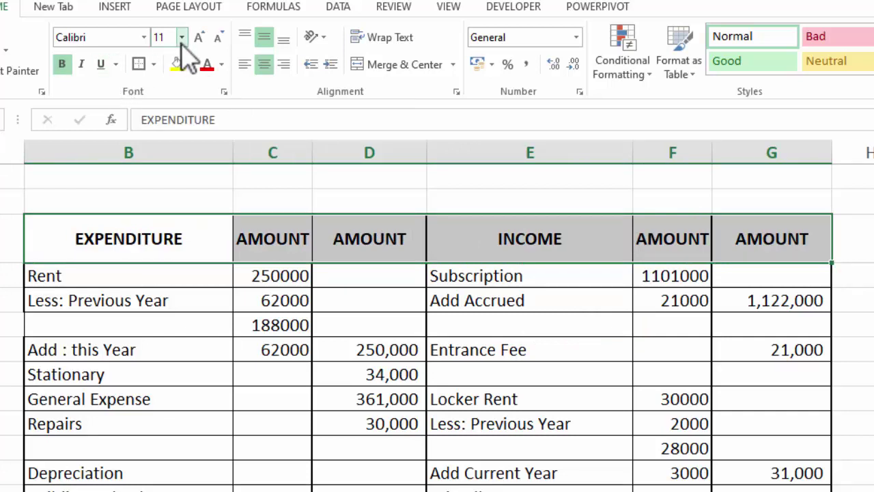
left_click(192, 64)
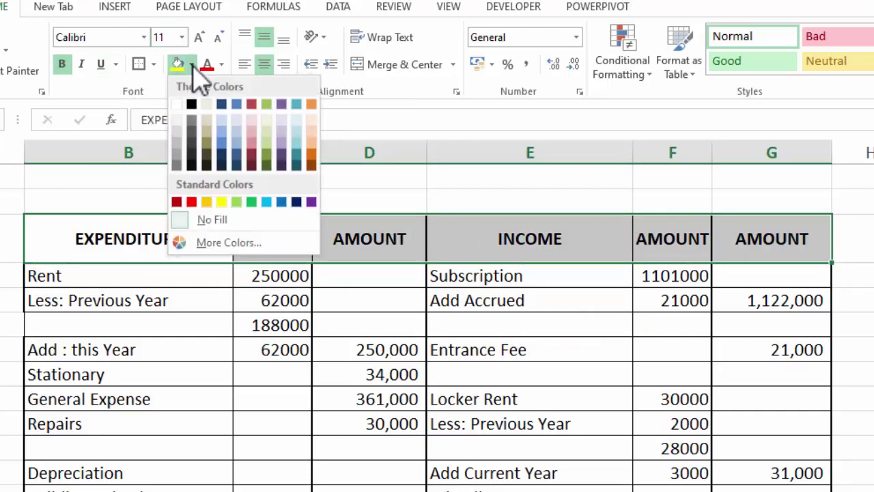
left_click(296, 203)
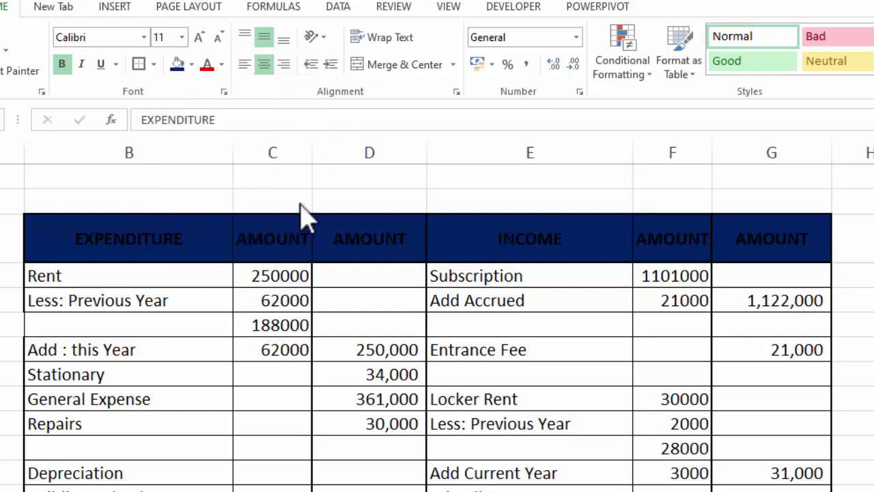
left_click(222, 64)
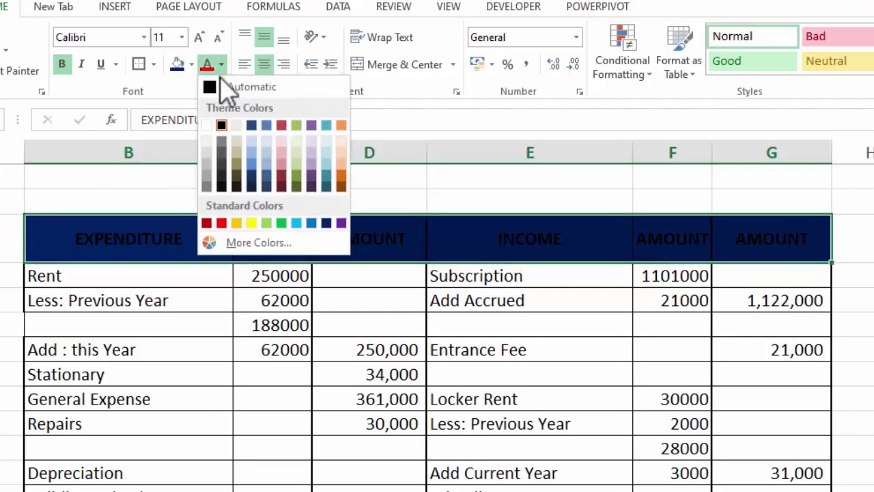
left_click(214, 126)
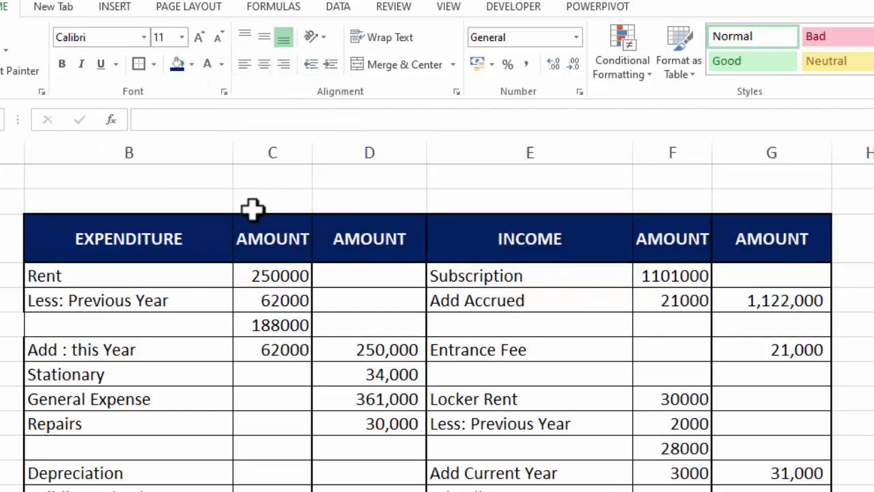
Enter the title "INCOME AND EXPENDITRE ACCOUNT FOR YEAR 2017" in B3, directly above the heading row.
left_click(198, 201)
type("iNCOEM")
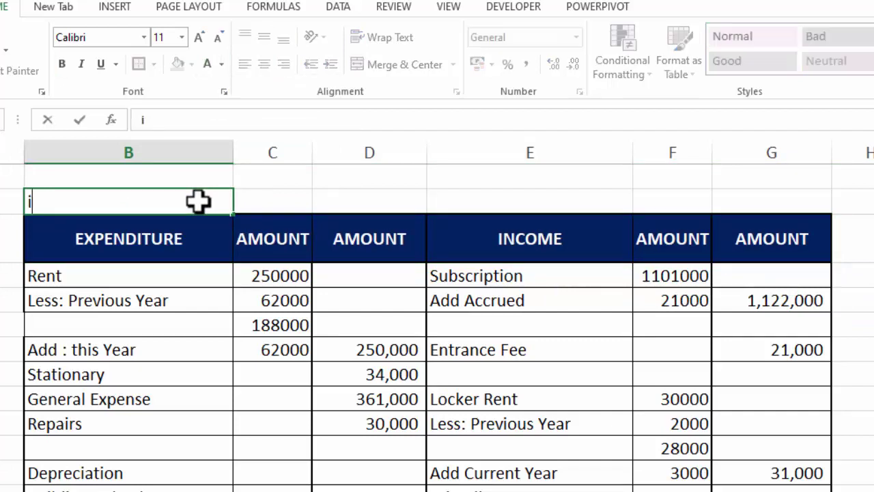
key("BackSpace")
key("BackSpace")
key("BackSpace")
key("BackSpace")
key("BackSpace")
key("BackSpace")
type("INCOME AND EXPENDITRE")
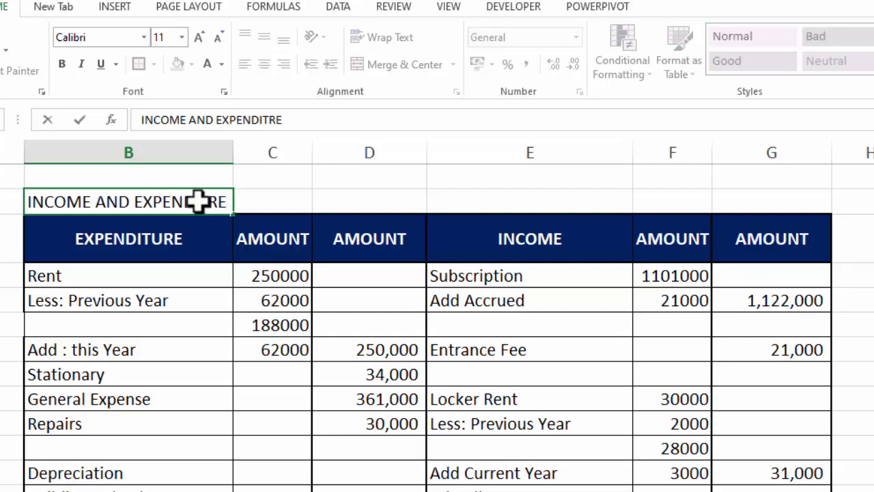
type(" ACCOUNT F")
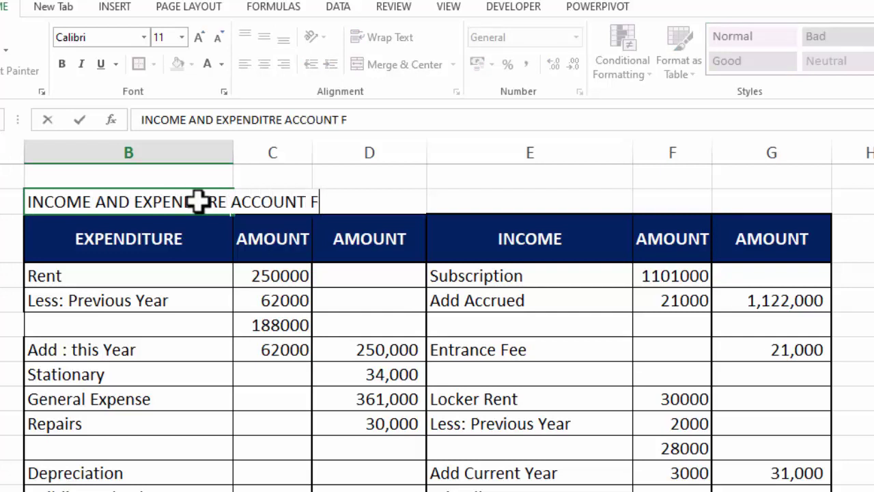
type("OR YEAR 2")
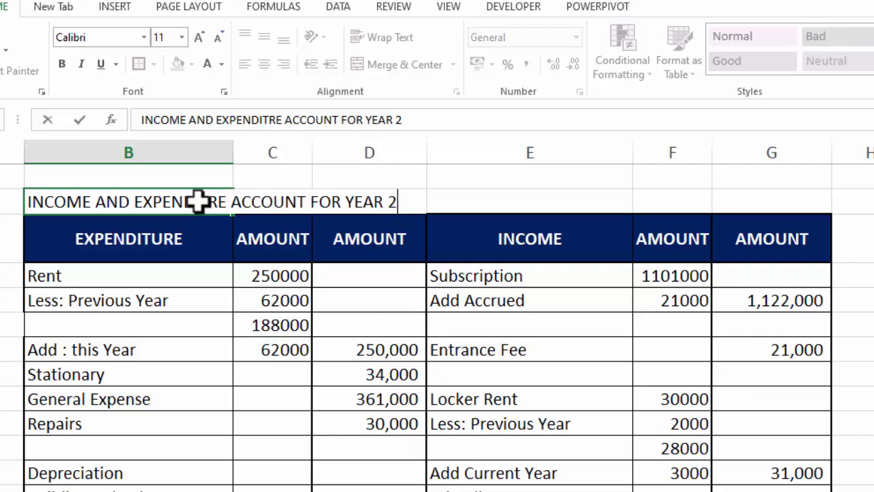
type("017")
key("Tab")
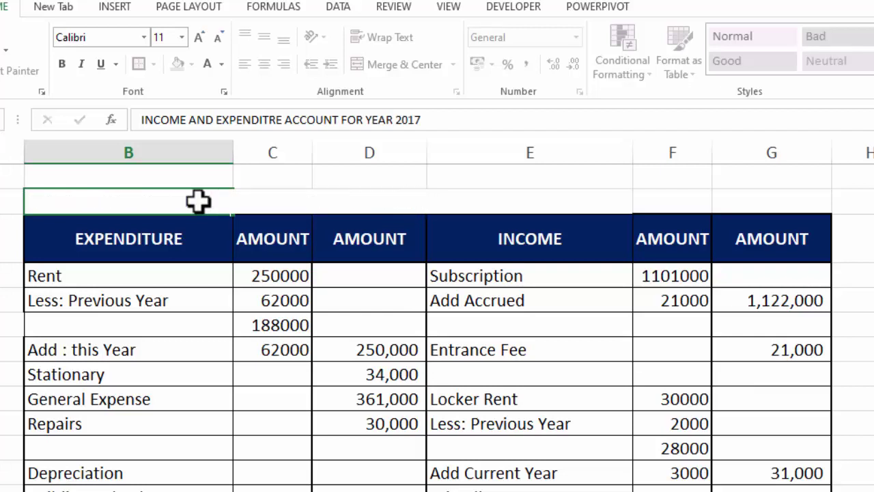
Center the title horizontally over B3:G3 using the Center Across Selection alignment, without merging the cells.
left_click_drag(75, 198, 726, 210)
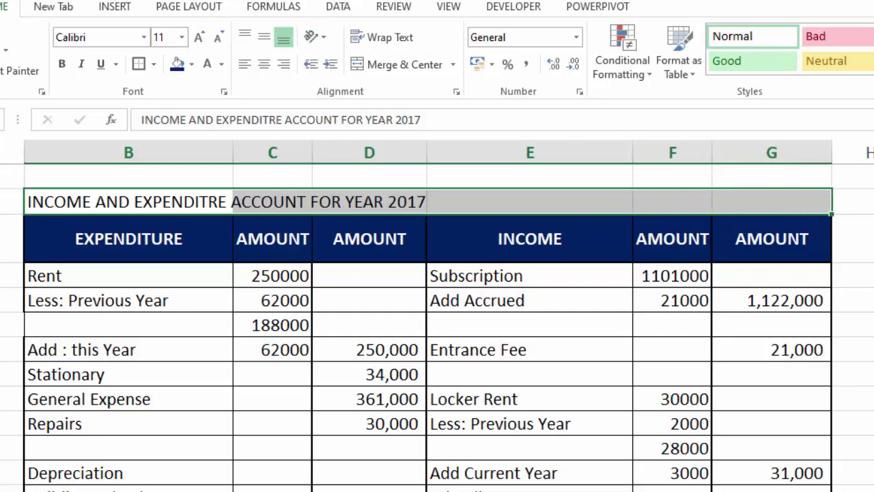
key("ctrl+1")
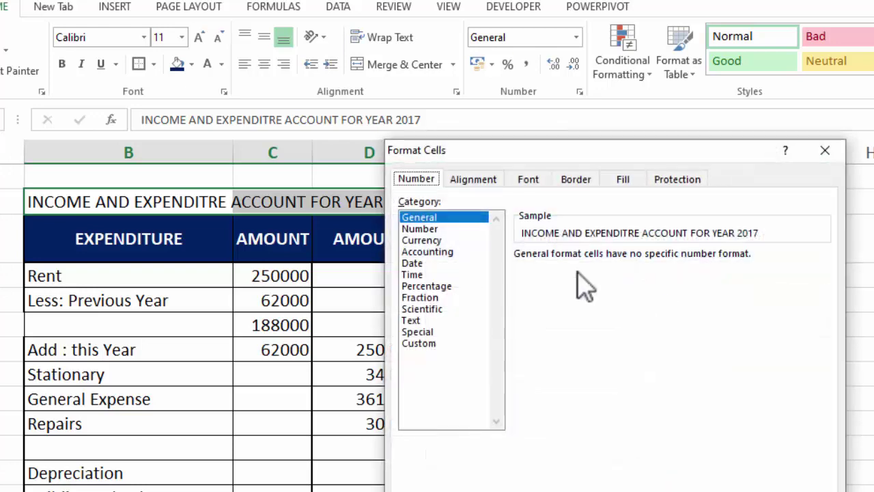
left_click(478, 182)
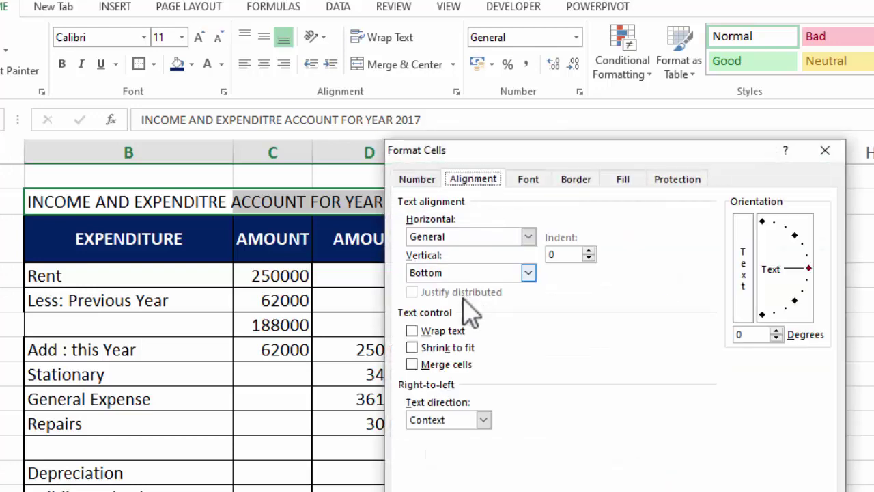
left_click(529, 237)
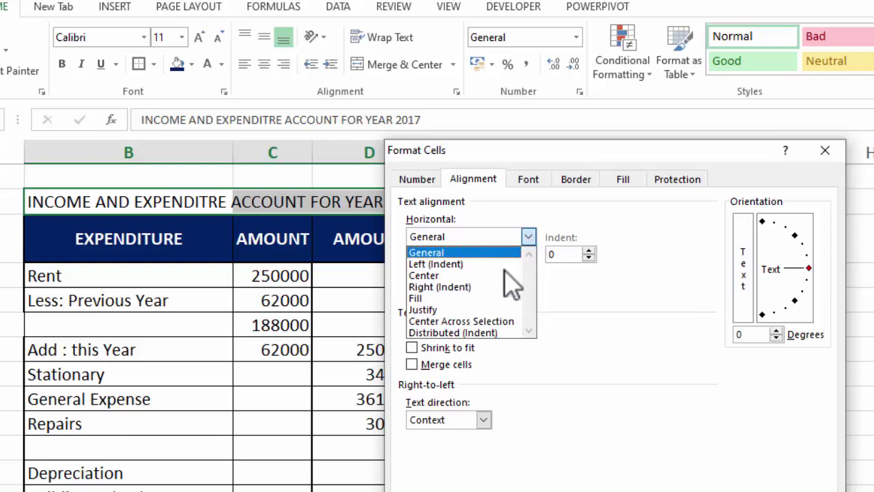
left_click(499, 321)
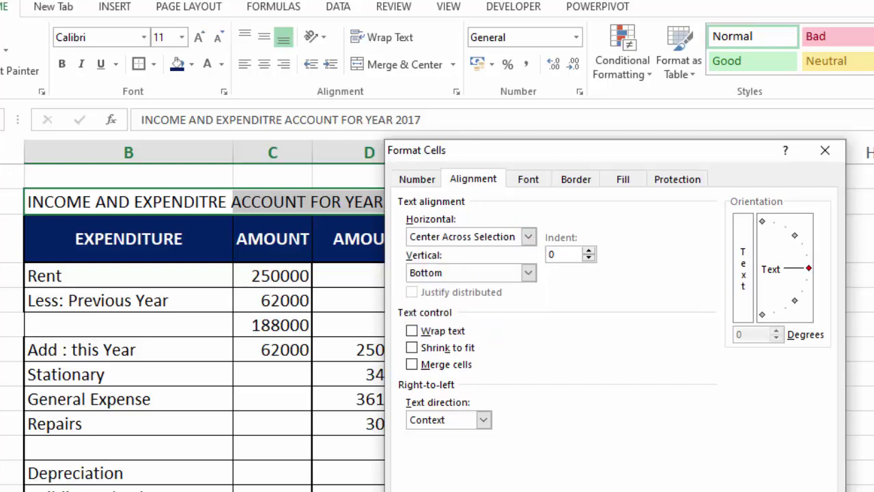
key("Return")
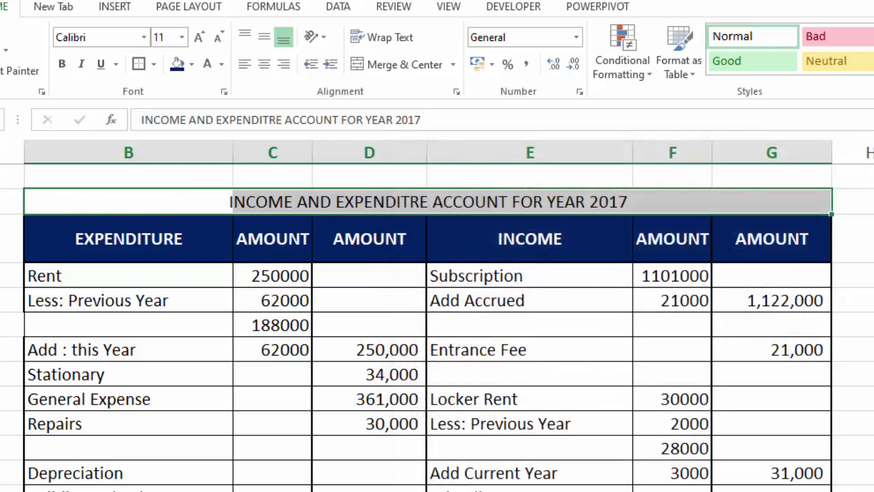
Give the title row B3:G3 a standard yellow fill and set its text in bold Arial Black.
left_click(193, 64)
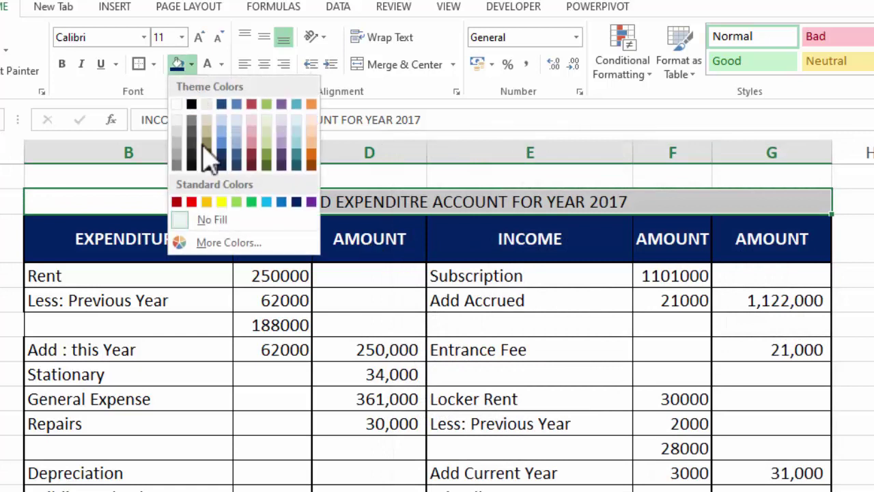
left_click(221, 202)
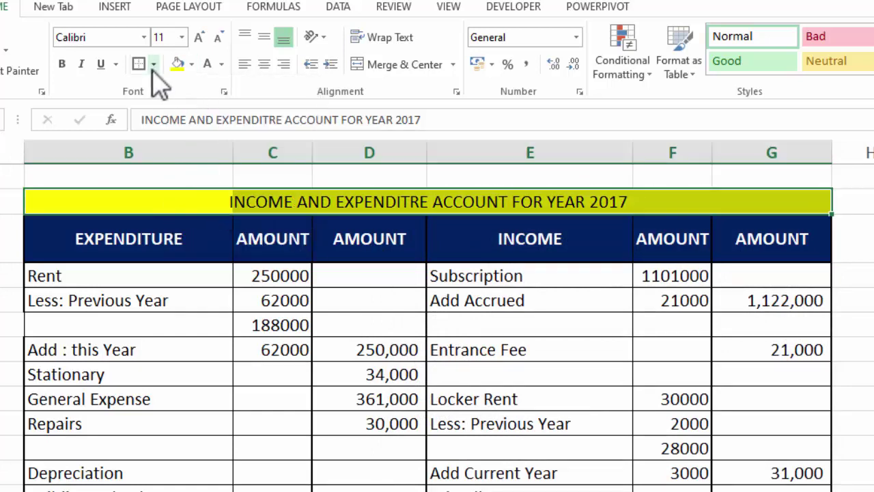
left_click(62, 65)
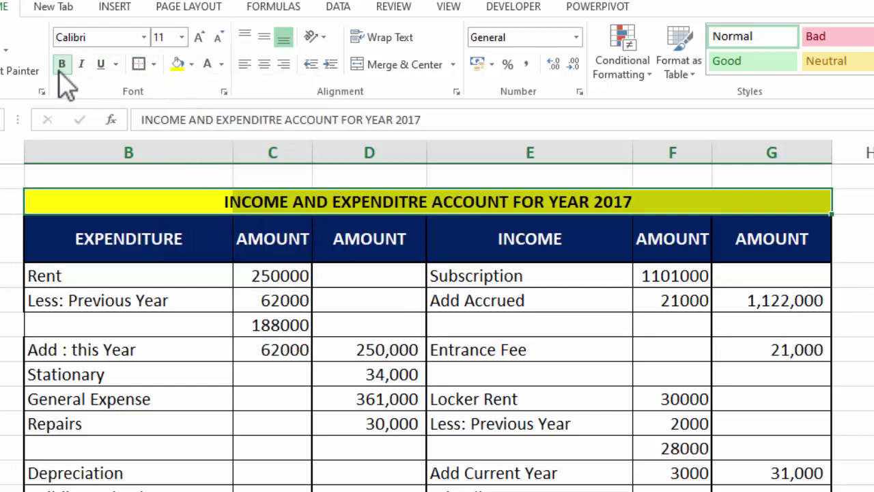
left_click(143, 37)
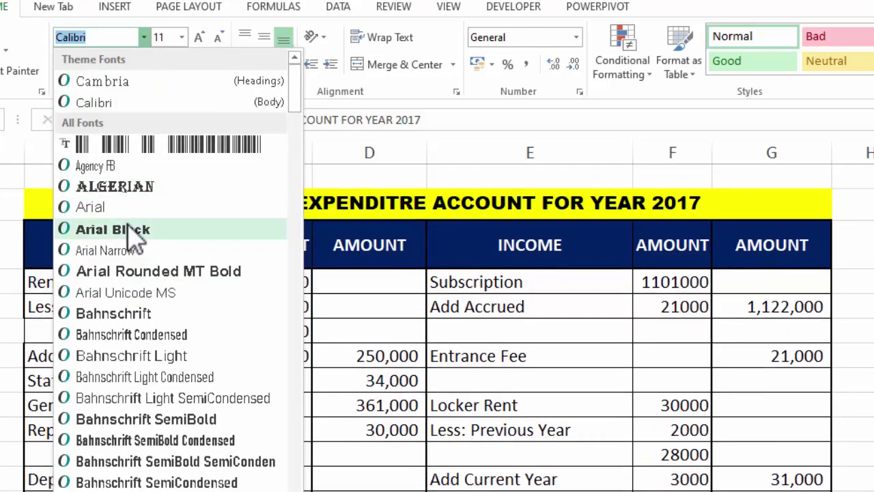
left_click(133, 226)
left_click(873, 369)
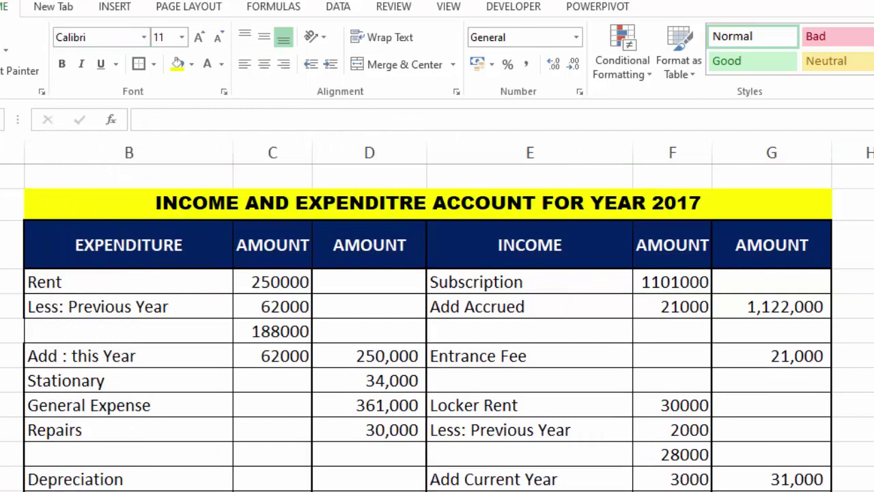
Add a border around the title row B3:G3.
left_click_drag(65, 202, 761, 198)
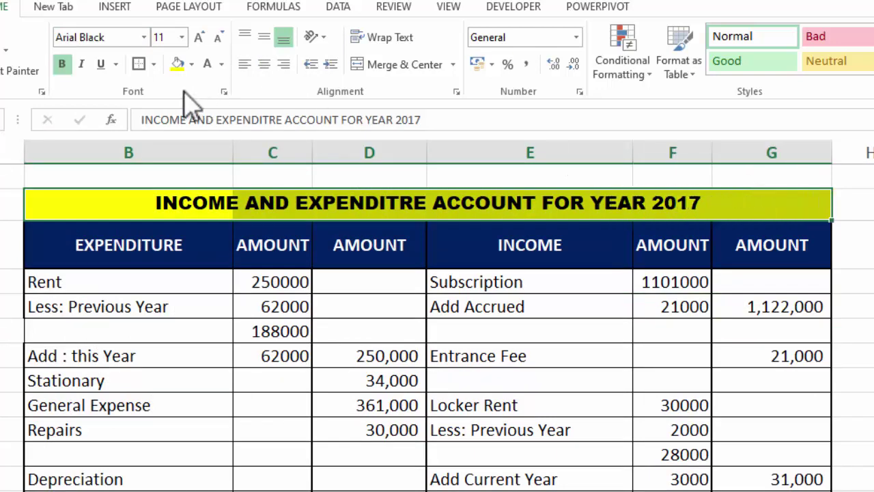
left_click(144, 68)
left_click(873, 355)
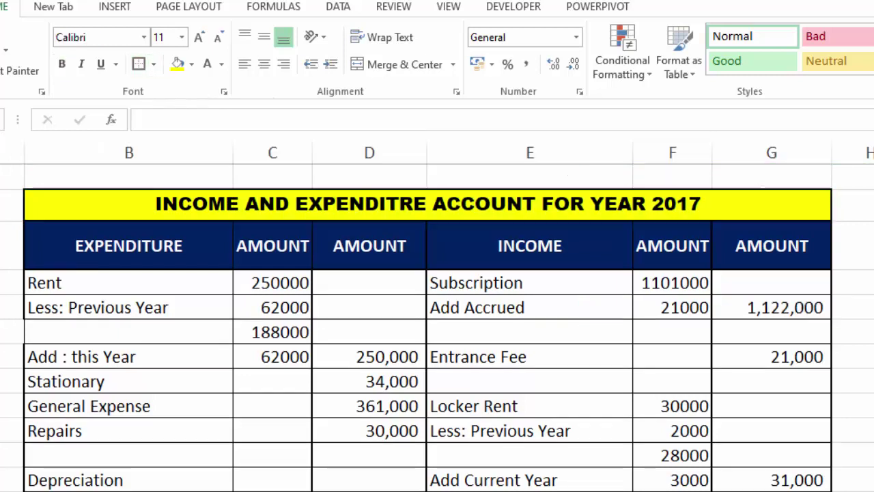